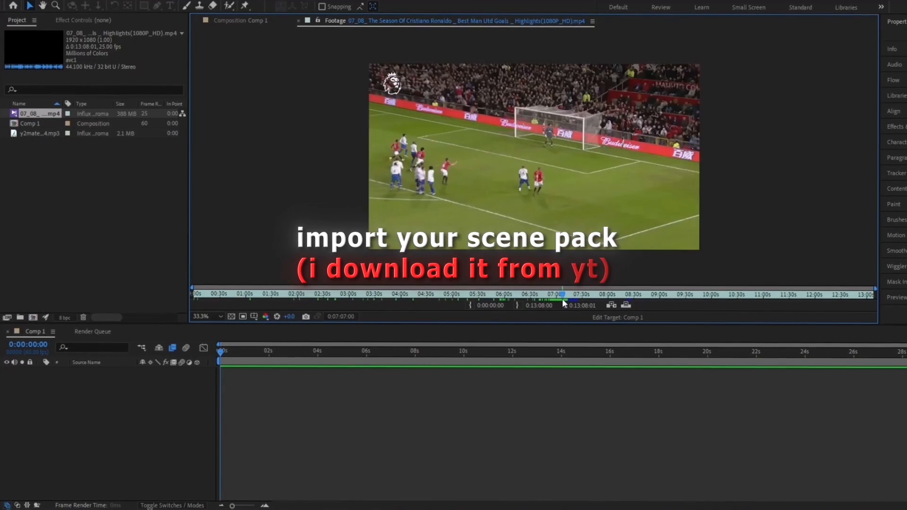
# Add the highlights clip to Comp 1 at 125% scale, previewing at full resolution
pyautogui.moveTo(563, 300); pyautogui.dragTo(537, 298)
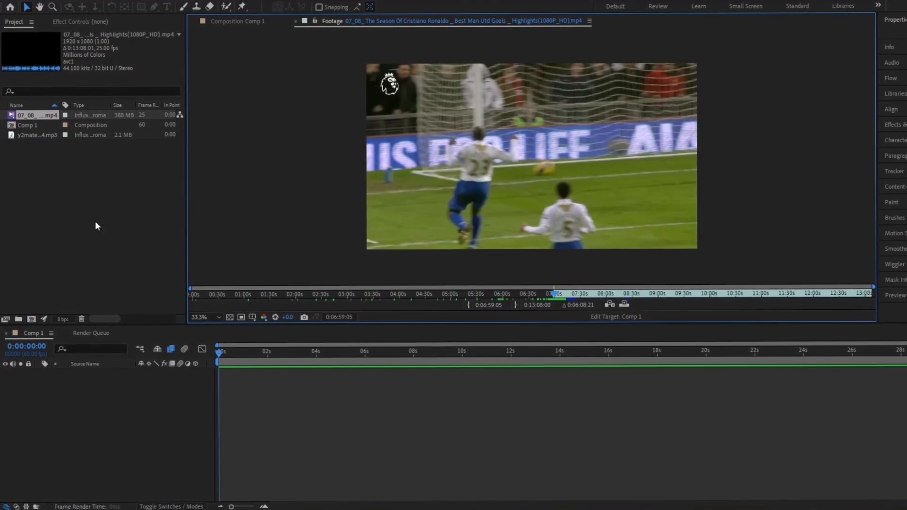
pyautogui.moveTo(43, 117); pyautogui.dragTo(126, 407)
pyautogui.moveTo(231, 352); pyautogui.dragTo(244, 353)
pyautogui.press('s')
pyautogui.moveTo(154, 379)
pyautogui.mouseDown()
pyautogui.moveTo(166, 380)
pyautogui.moveTo(154, 382)
pyautogui.mouseUp()
pyautogui.click(250, 319)
pyautogui.click(246, 340)
pyautogui.click(198, 415)
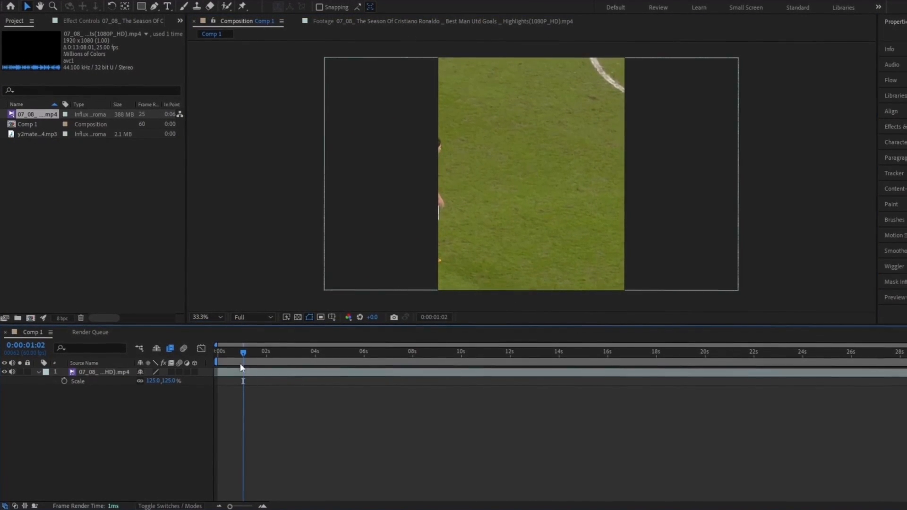
# Turn on Pixel Motion frame blending and shift the clip right to frame the player
pyautogui.moveTo(242, 358); pyautogui.dragTo(239, 361)
pyautogui.click(232, 373)
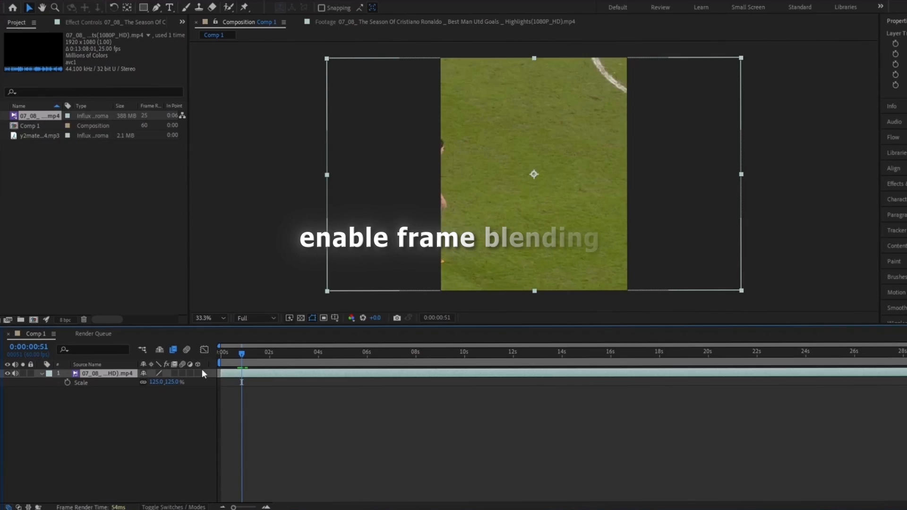
pyautogui.click(172, 373)
pyautogui.click(172, 373)
pyautogui.moveTo(240, 360); pyautogui.dragTo(241, 360)
pyautogui.press('p')
pyautogui.moveTo(146, 381); pyautogui.dragTo(236, 387)
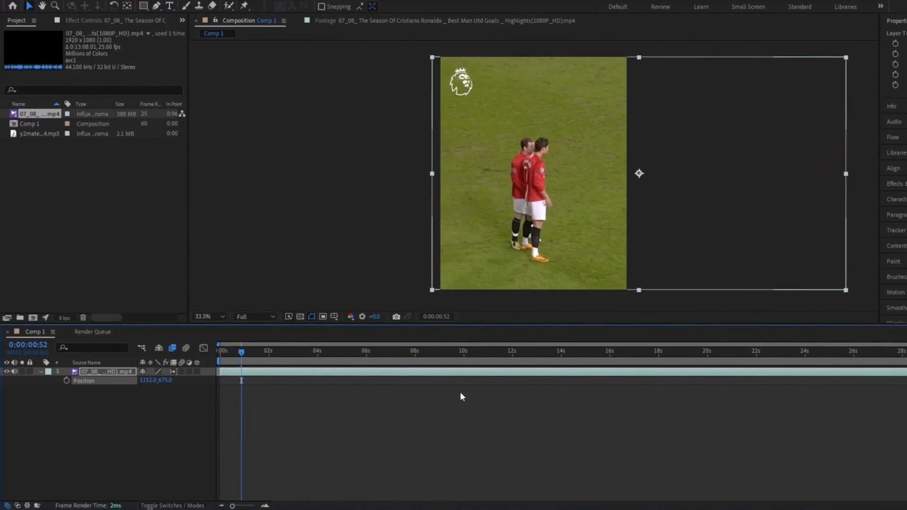
# Cut off the clip's unwanted opening, move the remainder to start at 0, and preview it
pyautogui.moveTo(243, 355); pyautogui.dragTo(242, 355)
pyautogui.hotkey('ctrl', 'shift', 'd')
pyautogui.click(222, 381)
pyautogui.press('Delete')
pyautogui.click(255, 372)
pyautogui.press('Home')
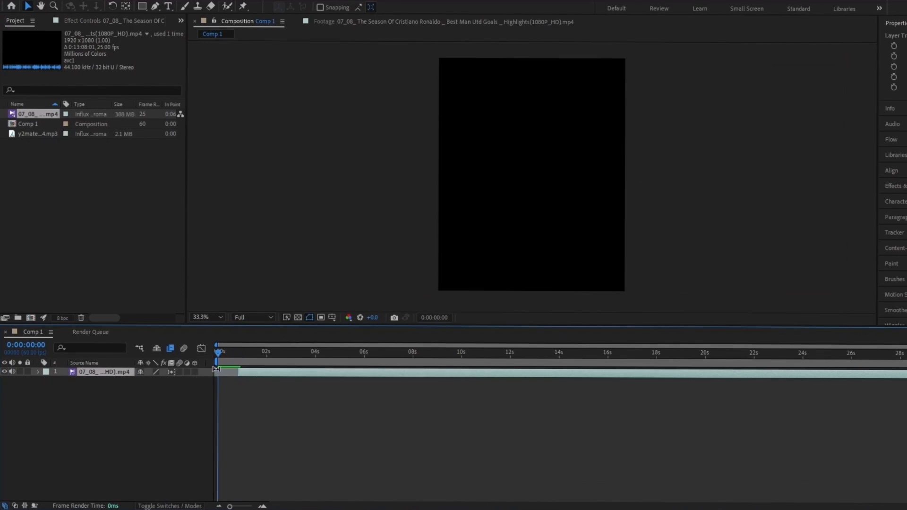
pyautogui.press('[')
pyautogui.press('space')
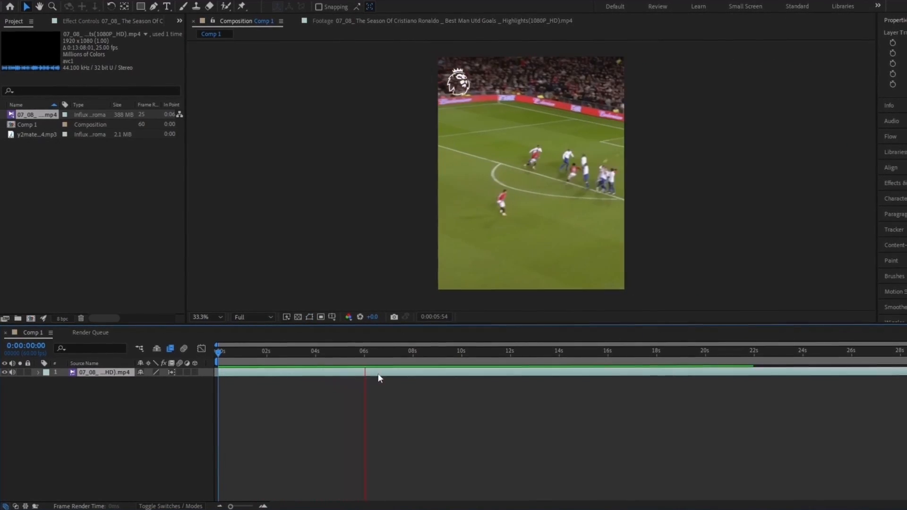
pyautogui.press('p')
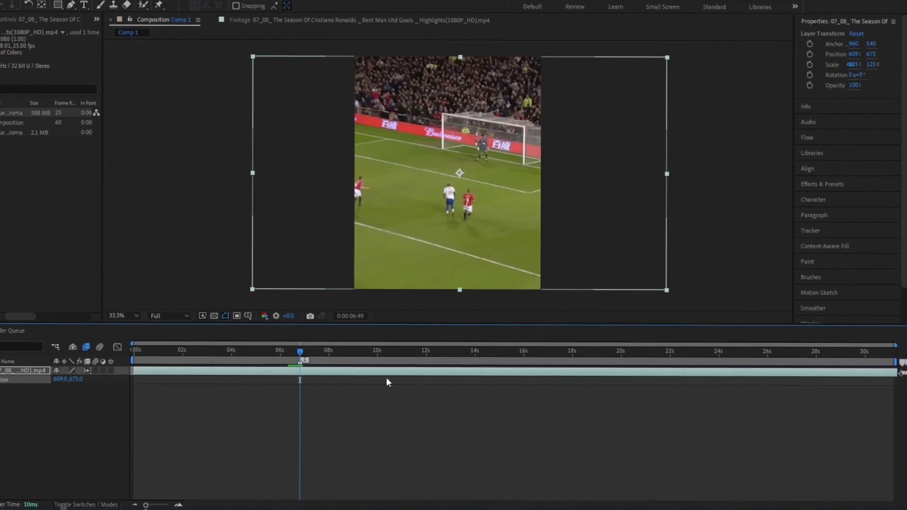
pyautogui.press('space')
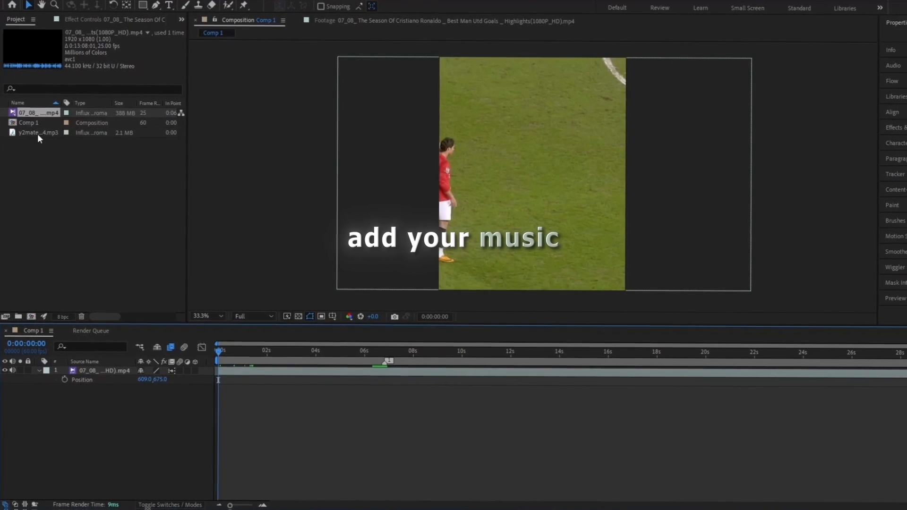
# Add the music track, reveal its waveform, and slide it earlier so the beat lines up
pyautogui.moveTo(38, 135); pyautogui.dragTo(128, 393)
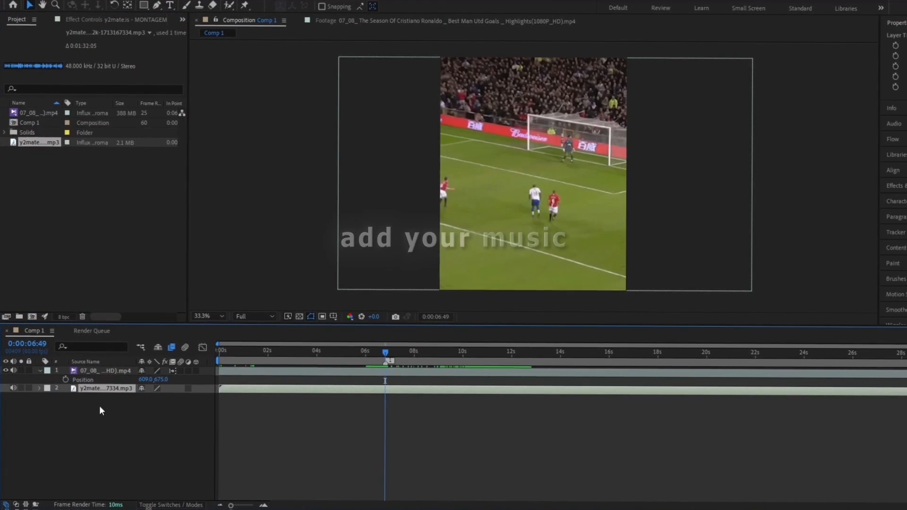
pyautogui.click(39, 388)
pyautogui.click(48, 397)
pyautogui.click(56, 415)
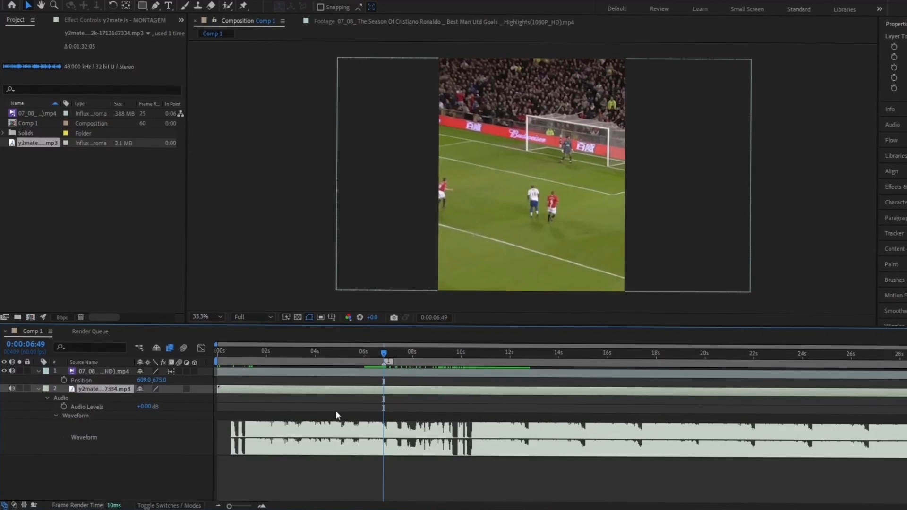
pyautogui.click(400, 362)
pyautogui.press('space')
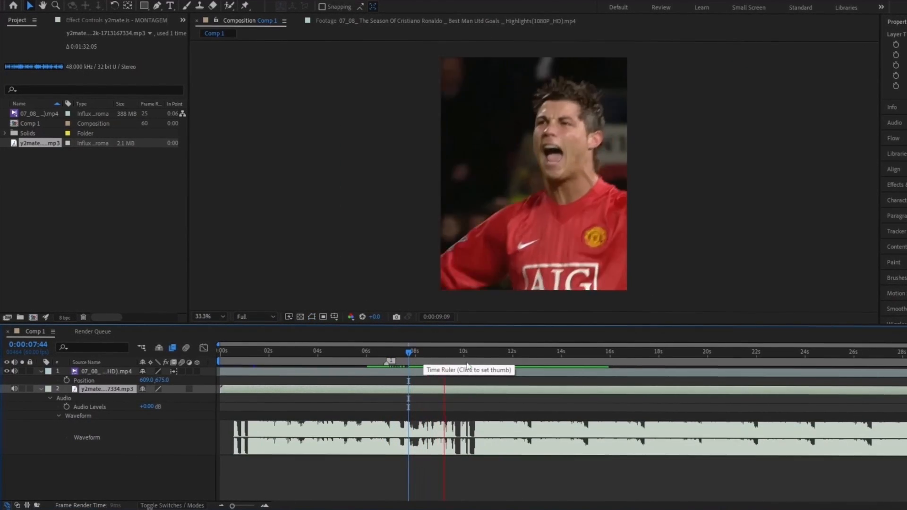
pyautogui.click(474, 363)
pyautogui.moveTo(474, 363); pyautogui.dragTo(388, 395)
pyautogui.press('1')
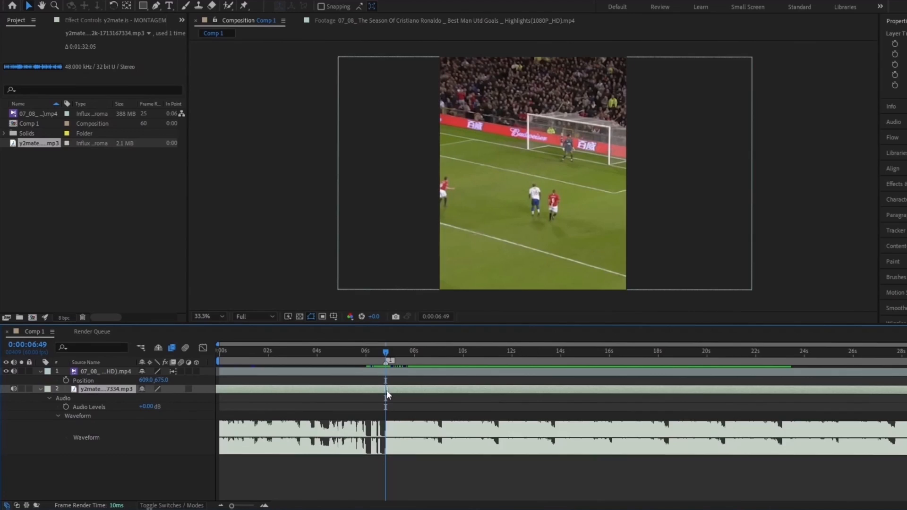
# Split the music at the composition start, delete the part before 0, and preview
pyautogui.click(219, 354)
pyautogui.hotkey('ctrl', 'shift', 'd')
pyautogui.click(115, 398)
pyautogui.press('Delete')
pyautogui.click(127, 390)
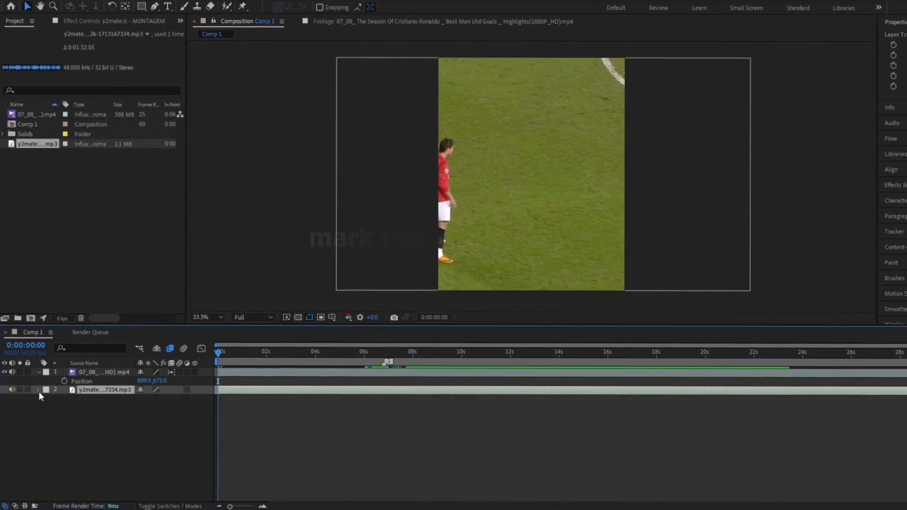
pyautogui.click(335, 409)
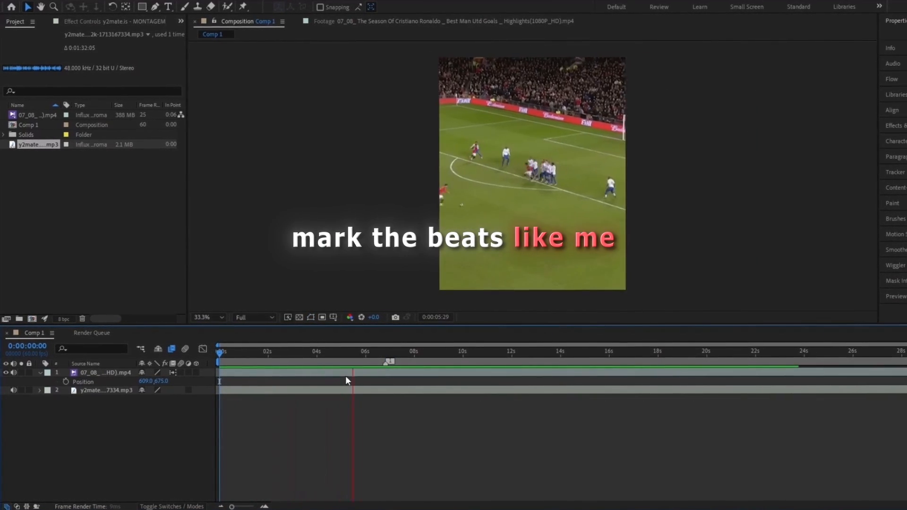
pyautogui.press('space')
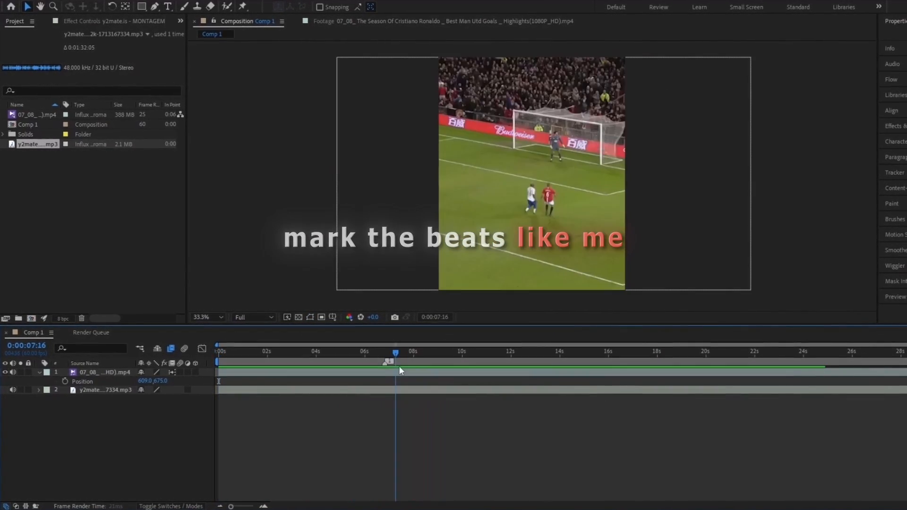
pyautogui.rightClick(281, 391)
# Convert the music to audio amplitude keyframes and graph the Both Channels amplitude
pyautogui.moveTo(347, 243)
pyautogui.click(439, 243)
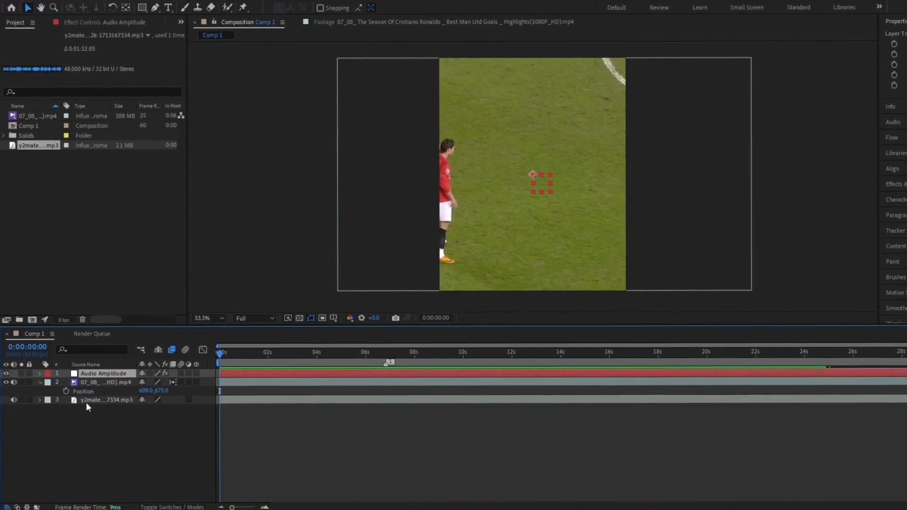
pyautogui.press('u')
pyautogui.click(98, 424)
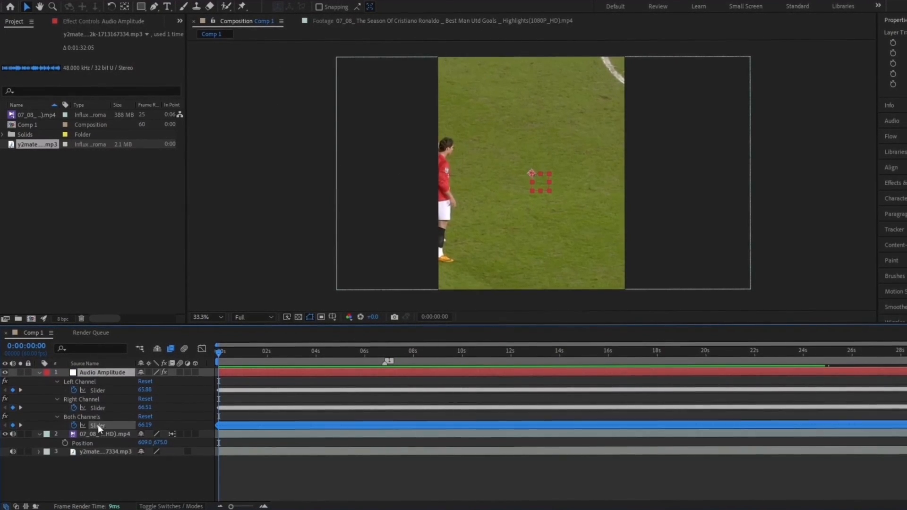
pyautogui.click(202, 349)
# Place a composition marker on each beat peak from about 8 s onward, then return to layer bars
pyautogui.moveTo(391, 358); pyautogui.dragTo(415, 356)
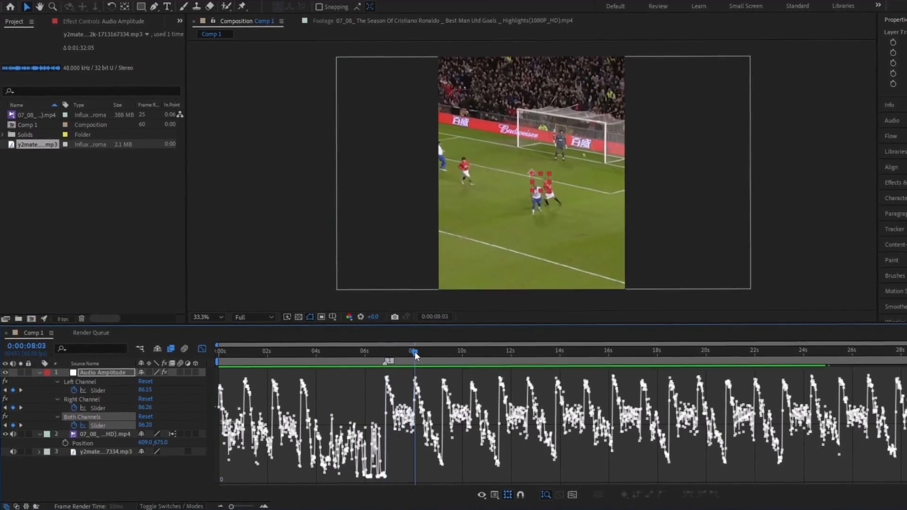
pyautogui.moveTo(330, 357); pyautogui.dragTo(360, 355)
pyautogui.click(902, 361)
pyautogui.click(903, 362)
pyautogui.click(388, 354)
pyautogui.click(903, 361)
pyautogui.click(416, 354)
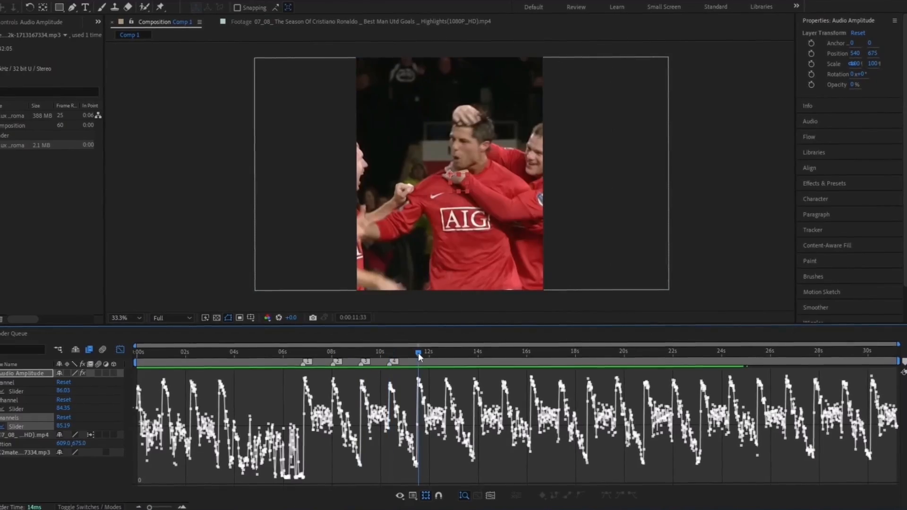
pyautogui.click(902, 362)
pyautogui.click(445, 354)
pyautogui.click(903, 362)
pyautogui.click(474, 354)
pyautogui.click(902, 362)
pyautogui.click(503, 354)
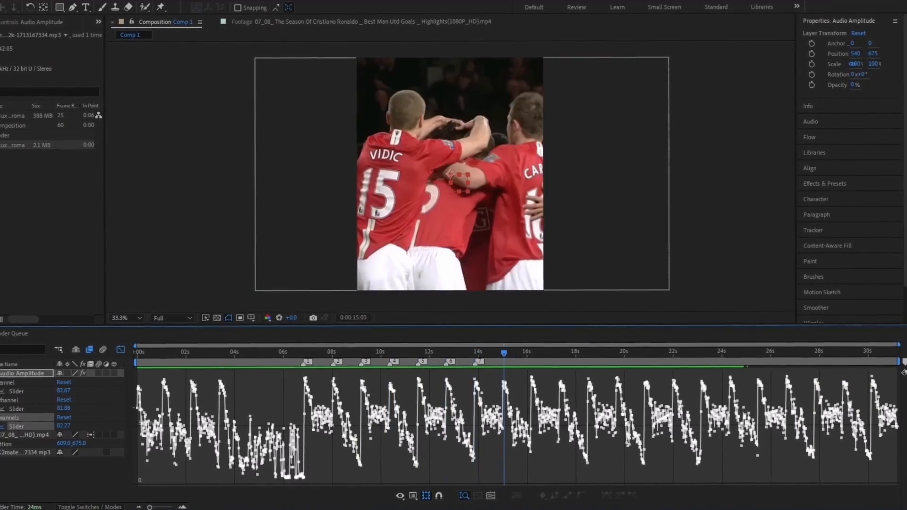
pyautogui.click(903, 362)
pyautogui.click(531, 354)
pyautogui.click(903, 362)
pyautogui.click(559, 354)
pyautogui.click(903, 362)
pyautogui.click(903, 362)
pyautogui.click(615, 354)
pyautogui.click(902, 362)
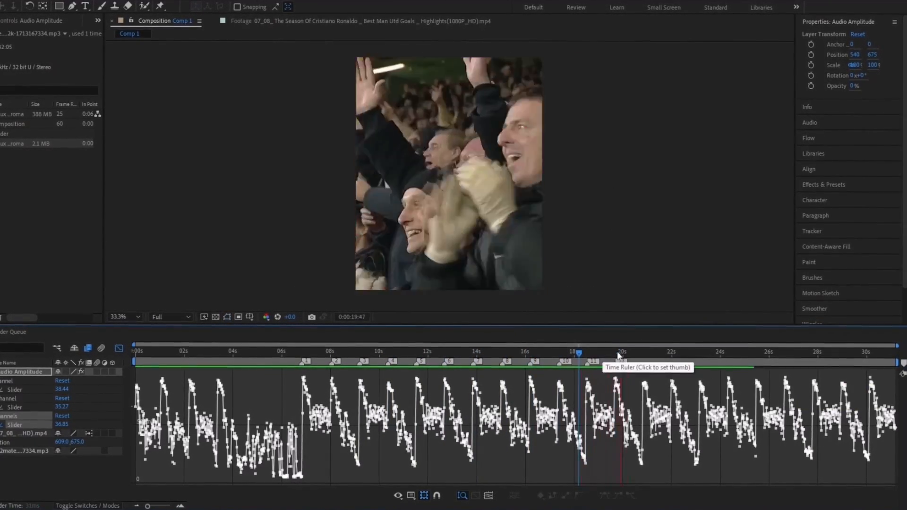
pyautogui.click(645, 354)
pyautogui.click(903, 362)
pyautogui.click(702, 354)
pyautogui.click(903, 362)
pyautogui.click(730, 354)
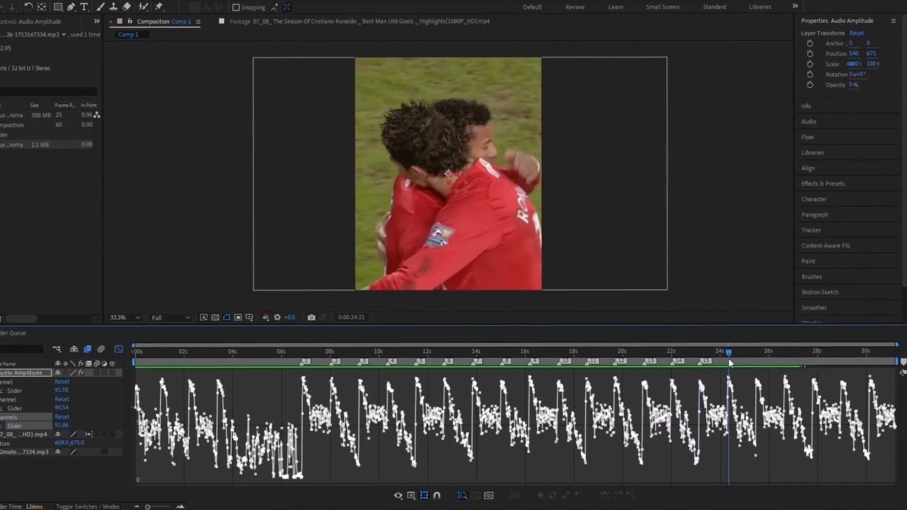
pyautogui.click(902, 362)
pyautogui.click(759, 354)
pyautogui.click(903, 362)
pyautogui.click(785, 354)
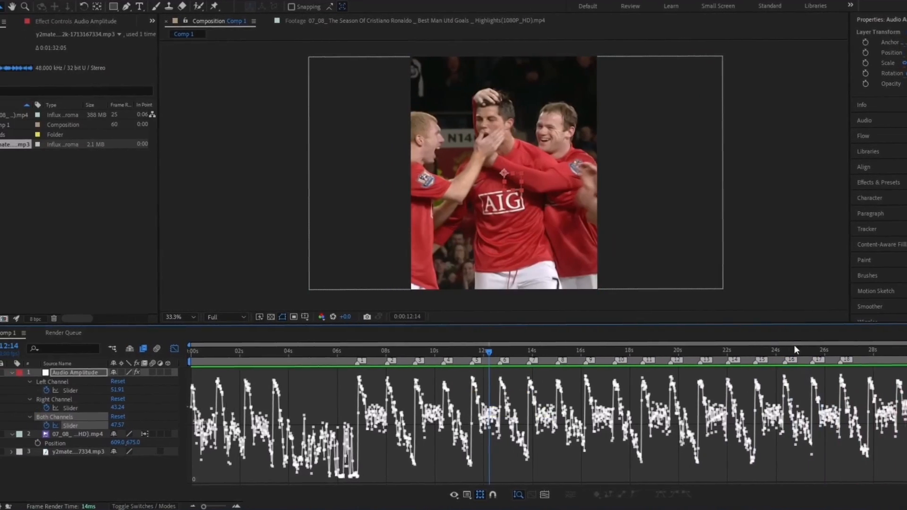
pyautogui.click(199, 350)
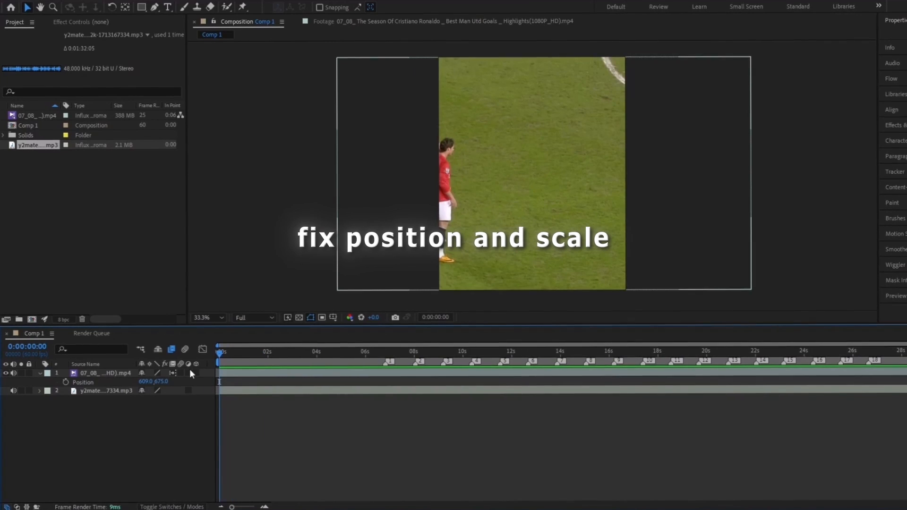
# Shift the clip right in frame, then split it at the 0:00:02:32 scene change and preview
pyautogui.moveTo(146, 381); pyautogui.dragTo(440, 391)
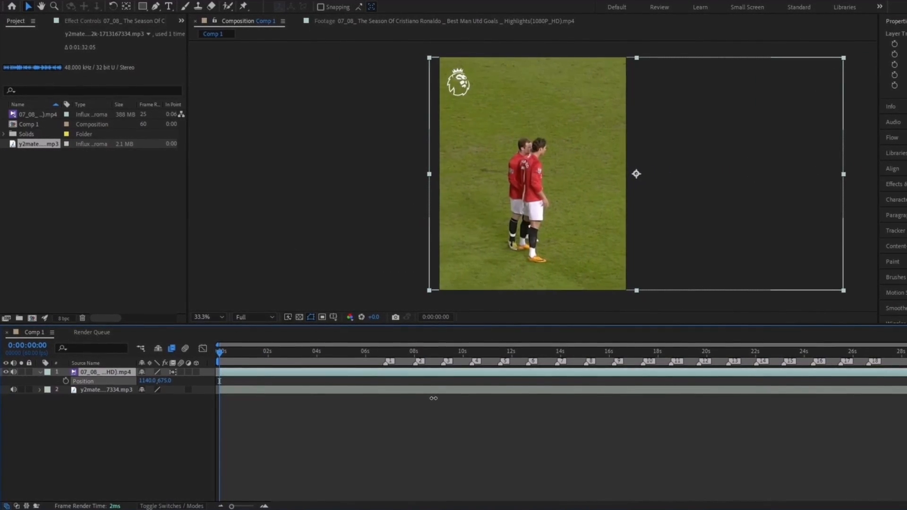
pyautogui.press('space')
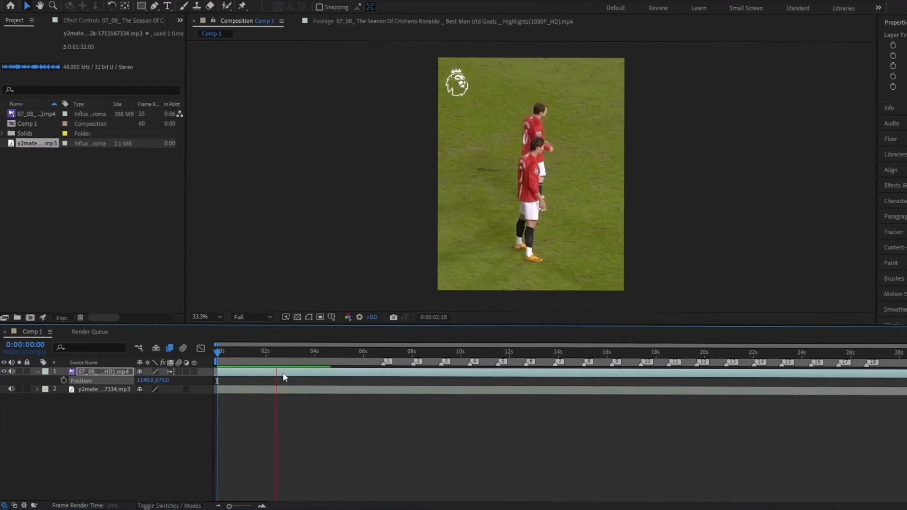
pyautogui.moveTo(281, 372); pyautogui.dragTo(282, 358)
pyautogui.press('=')
pyautogui.hotkey('ctrl', 'shift', 'd')
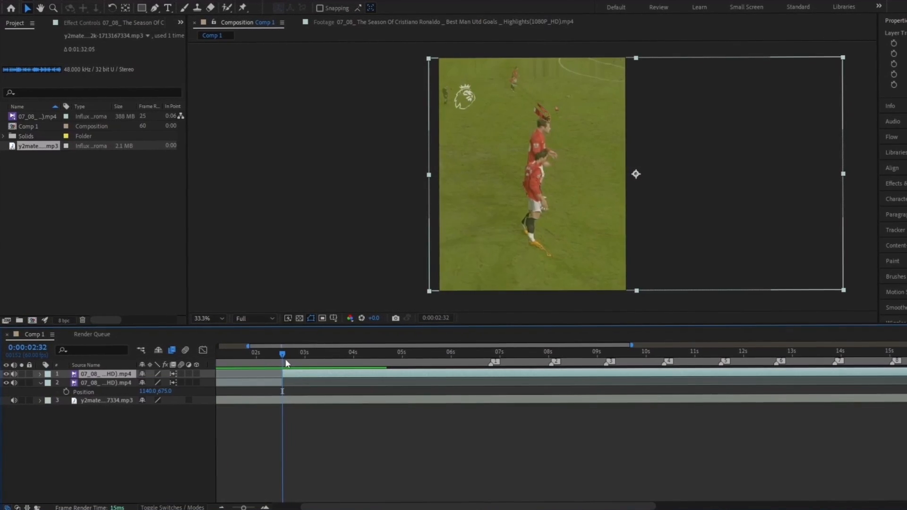
pyautogui.click(285, 355)
pyautogui.press('pagedown')
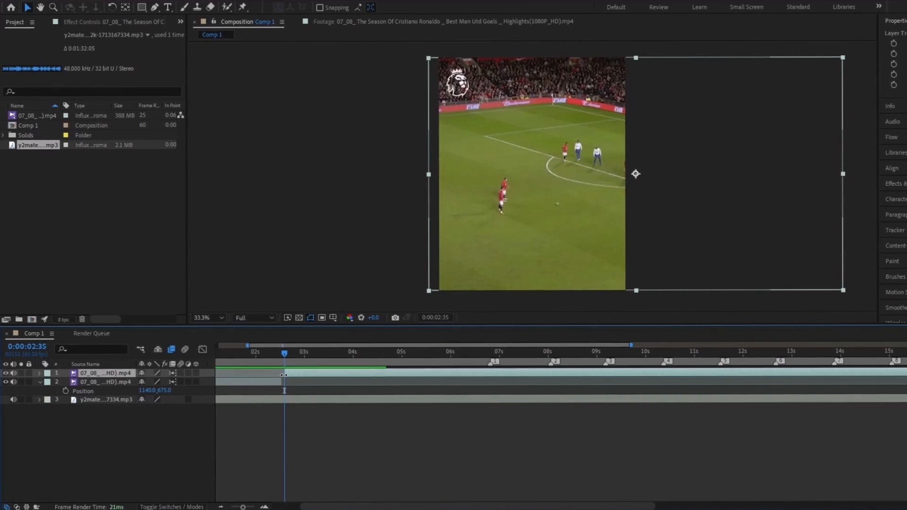
pyautogui.press('pagedown')
pyautogui.moveTo(277, 355); pyautogui.dragTo(267, 355)
pyautogui.press('space')
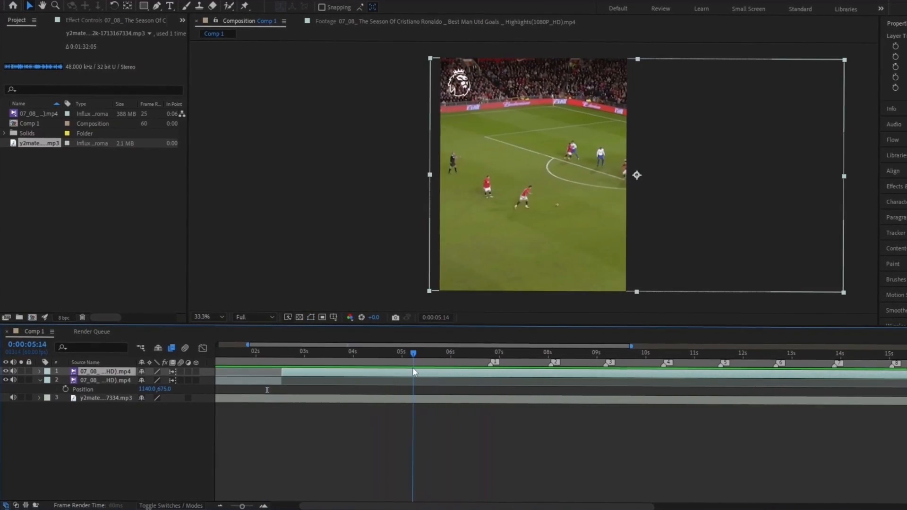
# Keyframe the new shot's position around 5 seconds so it slides sideways, and preview
pyautogui.moveTo(384, 380); pyautogui.dragTo(422, 384)
pyautogui.press('p')
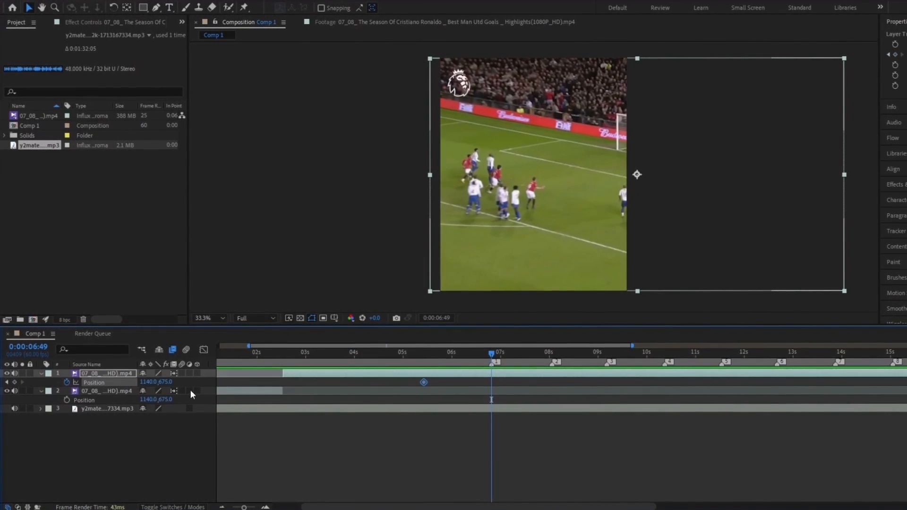
pyautogui.moveTo(144, 381); pyautogui.dragTo(121, 382)
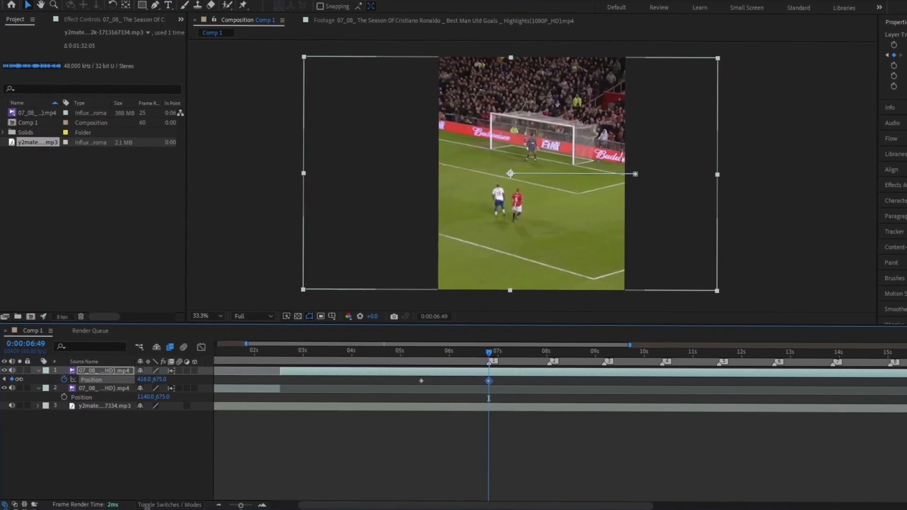
pyautogui.moveTo(489, 352); pyautogui.dragTo(439, 353)
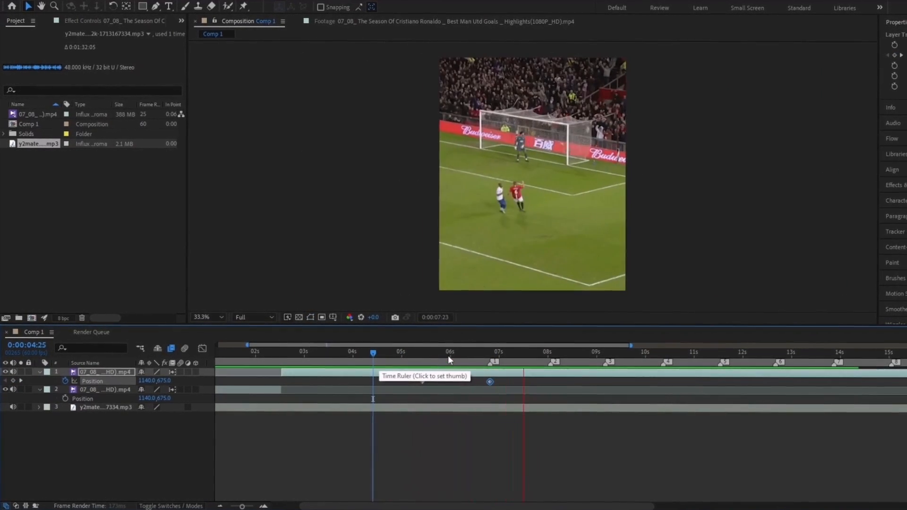
pyautogui.moveTo(410, 362); pyautogui.dragTo(436, 382)
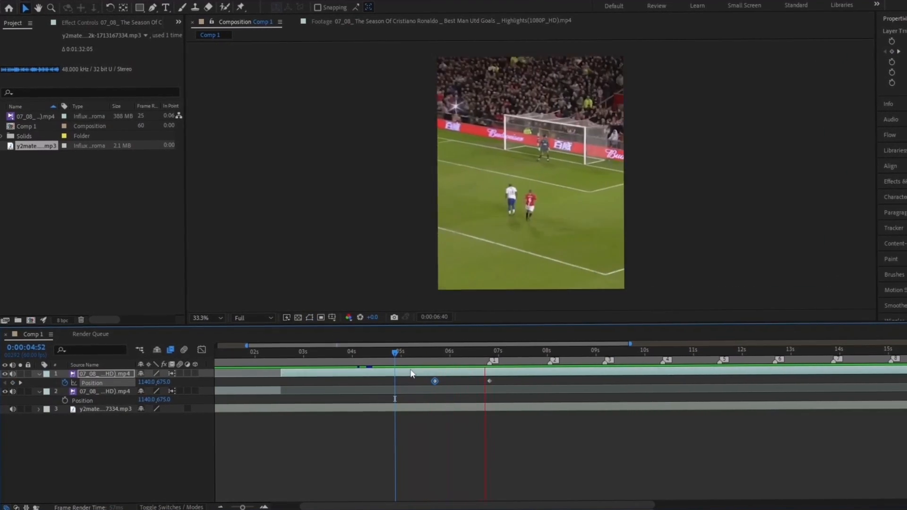
pyautogui.click(443, 362)
pyautogui.moveTo(439, 366); pyautogui.dragTo(420, 373)
pyautogui.press('space')
pyautogui.click(490, 356)
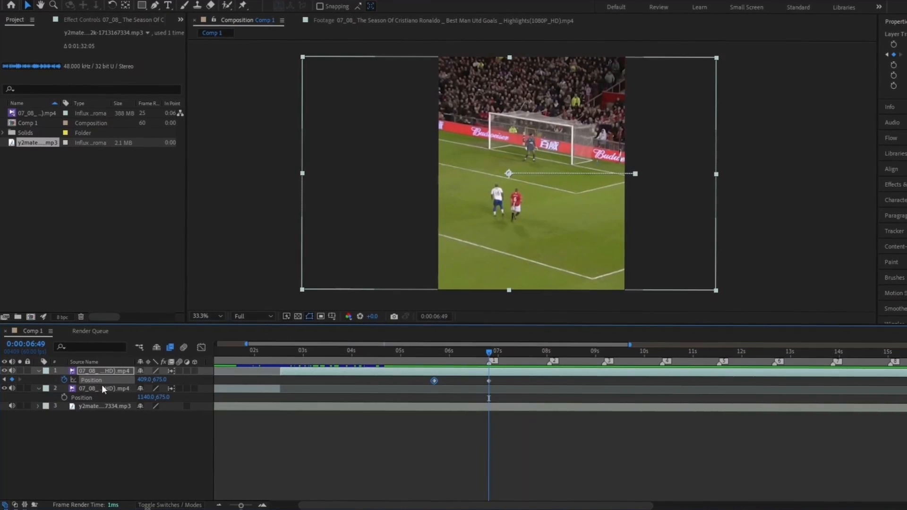
# Adjust the position at the 6:49 keyframe, replay the slide, and split the clip at 6:49
pyautogui.moveTo(143, 380); pyautogui.dragTo(117, 385)
pyautogui.click(330, 439)
pyautogui.click(406, 357)
pyautogui.press('space')
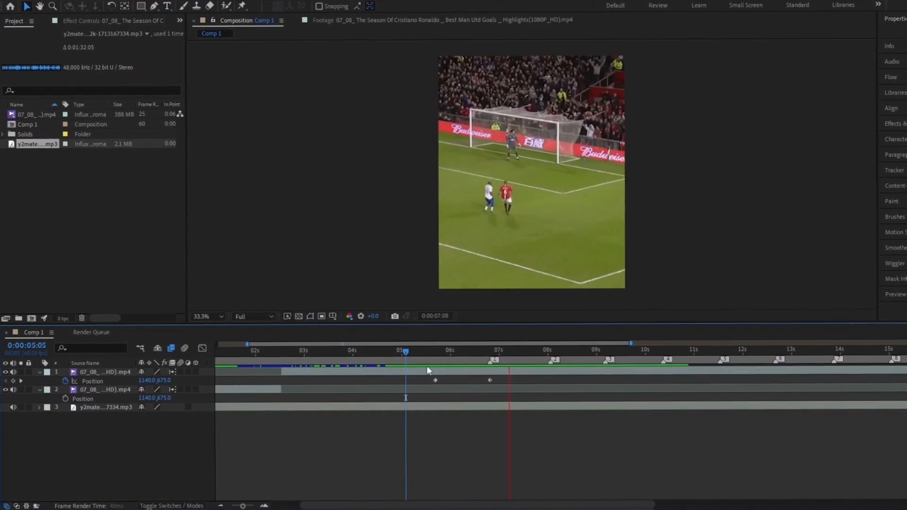
pyautogui.click(474, 353)
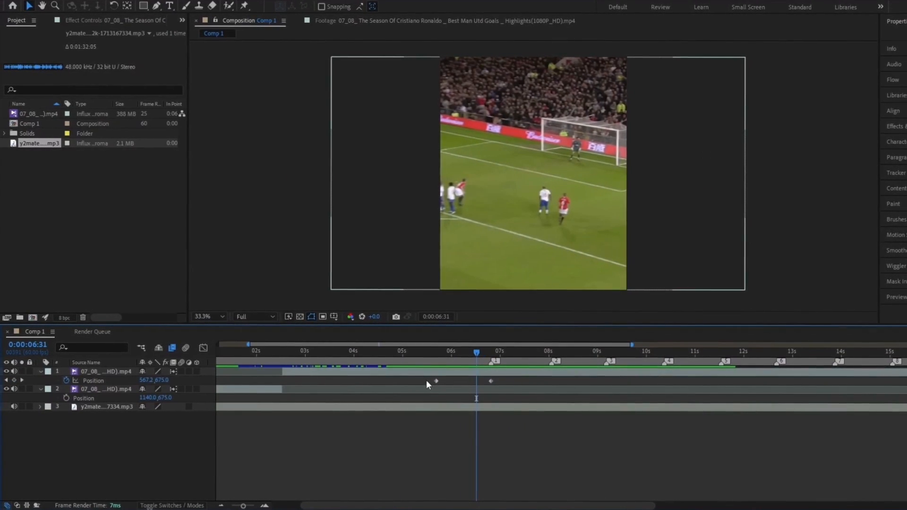
pyautogui.moveTo(426, 380); pyautogui.dragTo(496, 378)
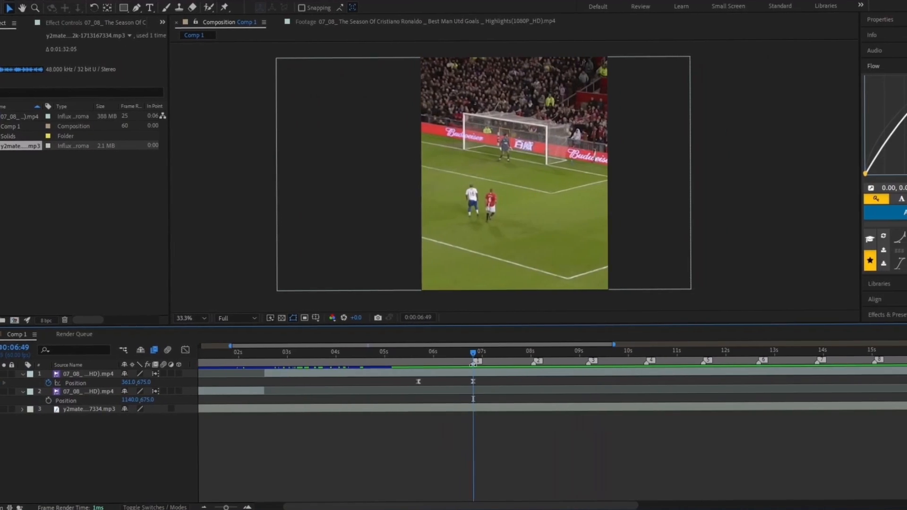
pyautogui.click(477, 374)
pyautogui.hotkey('ctrl', 'shift', 'd')
# Preview the intro from the start, then split the top clip at the 8-second beat
pyautogui.moveTo(473, 354); pyautogui.dragTo(276, 396)
pyautogui.moveTo(222, 402); pyautogui.dragTo(174, 417)
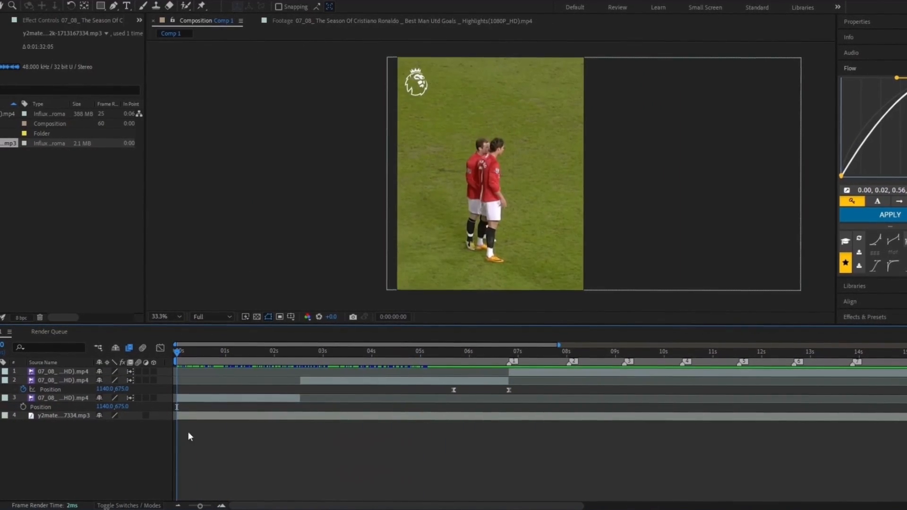
pyautogui.press('space')
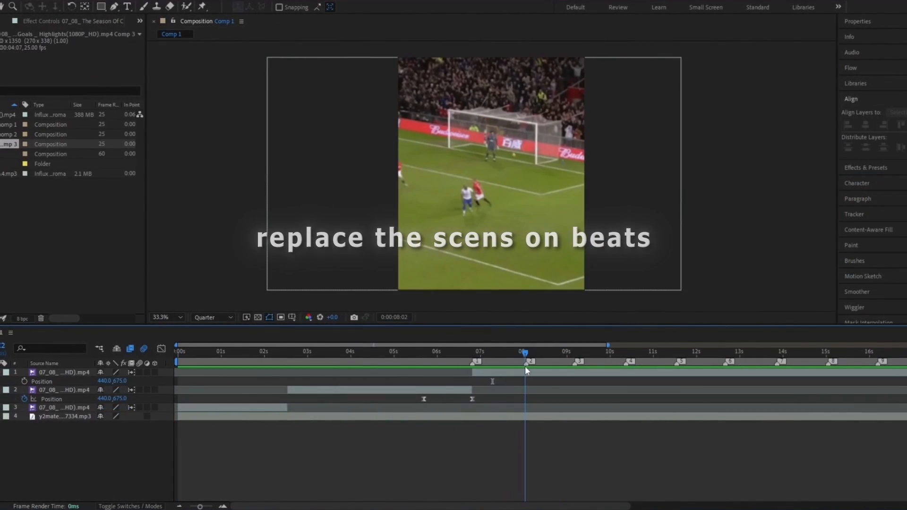
pyautogui.click(525, 366)
pyautogui.hotkey('ctrl', 'shift', 'd')
pyautogui.press('u')
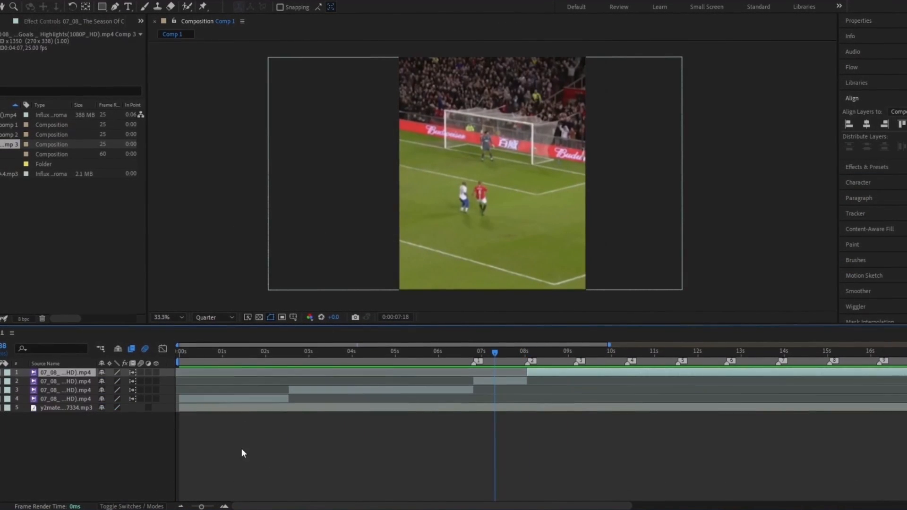
pyautogui.click(241, 451)
# Split the top clip near 10 seconds, delete the leftover, and start it on beat marker 2
pyautogui.moveTo(494, 353)
pyautogui.mouseDown()
pyautogui.moveTo(612, 363)
pyautogui.moveTo(588, 376)
pyautogui.moveTo(536, 374)
pyautogui.moveTo(621, 370)
pyautogui.mouseUp()
pyautogui.click(646, 372)
pyautogui.hotkey('ctrl', 'shift', 'd')
pyautogui.click(627, 381)
pyautogui.press('Delete')
pyautogui.click(527, 354)
pyautogui.press('=')
pyautogui.press('[')
# Cut a new shot at beat marker 3, slid to show a footballer instead of the crowd
pyautogui.hotkey('ctrl', 'shift', 'd')
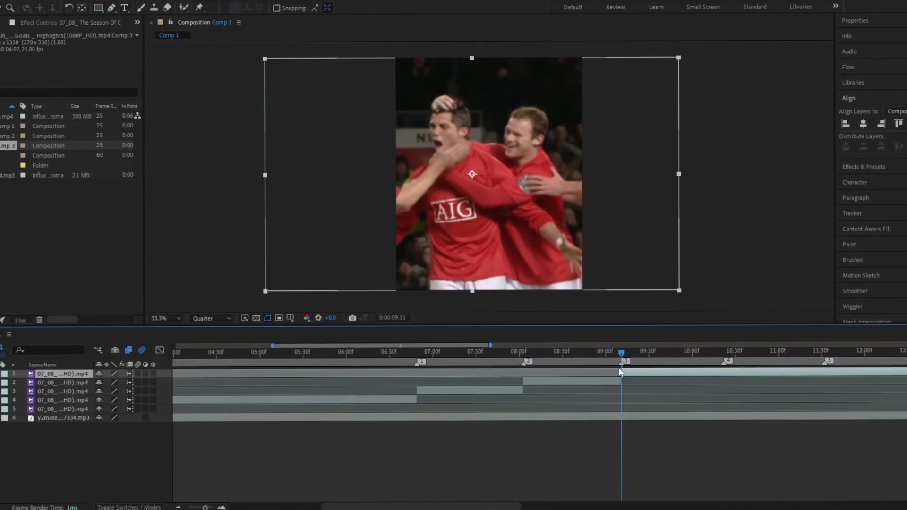
pyautogui.moveTo(804, 377); pyautogui.dragTo(560, 378)
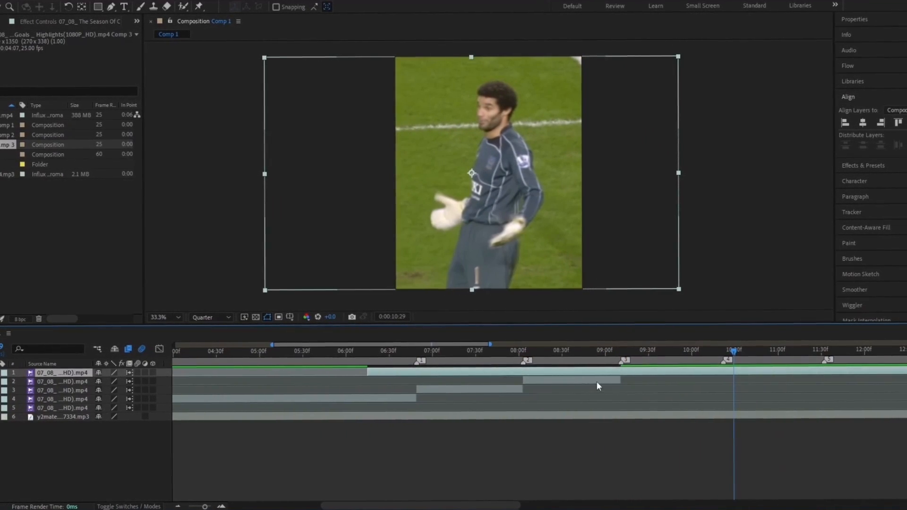
pyautogui.hotkey('ctrl', 'z')
pyautogui.hotkey('ctrl', 'shift', 'd')
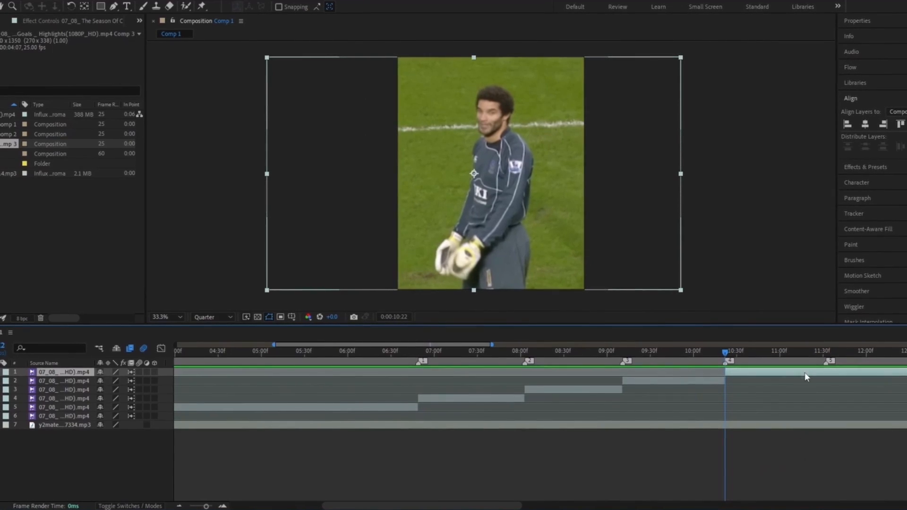
pyautogui.moveTo(826, 371); pyautogui.dragTo(682, 389)
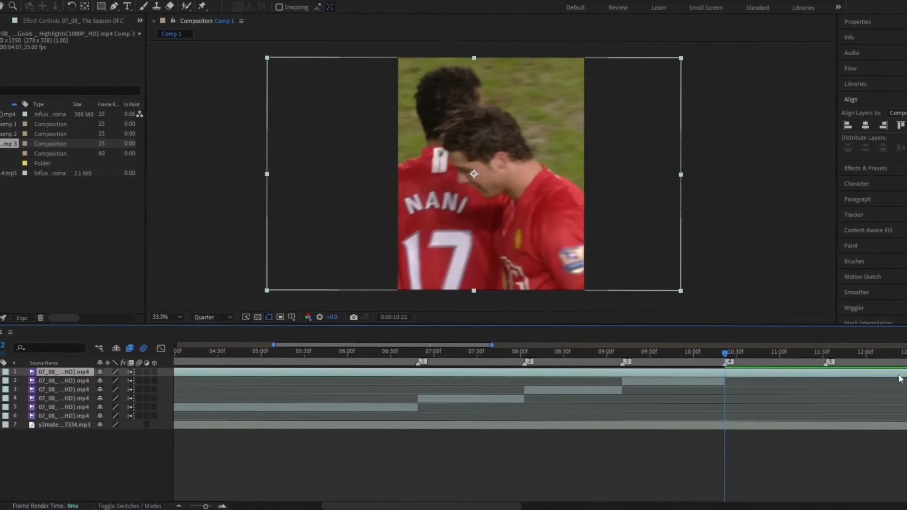
pyautogui.hotkey('ctrl', 'shift', 'd')
pyautogui.click(704, 382)
pyautogui.press('Delete')
# Cut the next shot and align its start to beat marker 5, deleting the leftover piece
pyautogui.moveTo(726, 355); pyautogui.dragTo(746, 365)
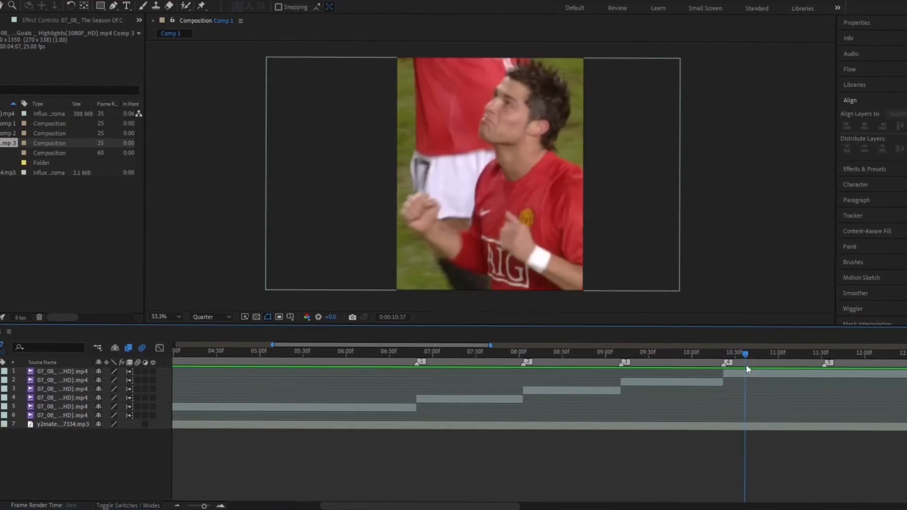
pyautogui.click(823, 373)
pyautogui.hotkey('ctrl', 'shift', 'd')
pyautogui.hscroll(5, 822, 374)
pyautogui.moveTo(552, 355); pyautogui.dragTo(607, 376)
pyautogui.moveTo(802, 373); pyautogui.dragTo(418, 395)
pyautogui.moveTo(713, 374); pyautogui.dragTo(570, 378)
pyautogui.hotkey('ctrl', 'shift', 'd')
pyautogui.click(578, 381)
pyautogui.press('Delete')
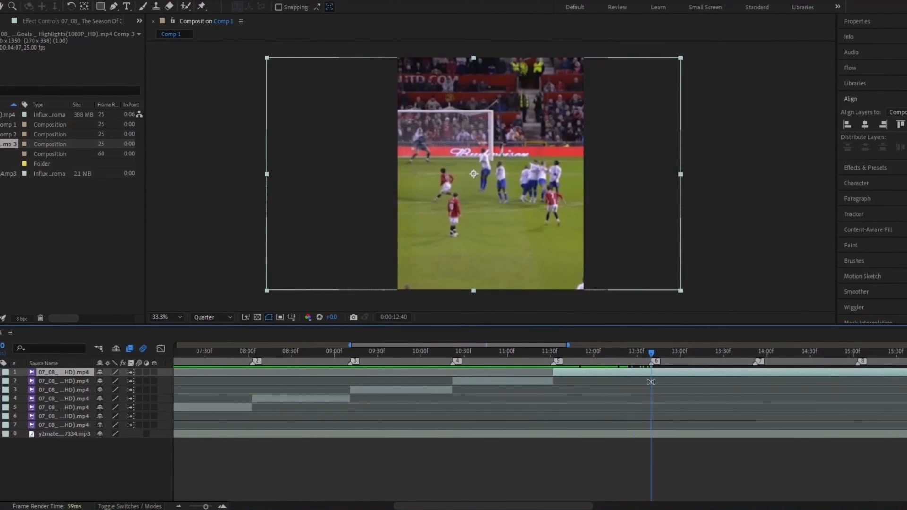
# Split the clip at beat marker 6 and delete the leftover so it starts there
pyautogui.hotkey('ctrl', 'shift', 'd')
pyautogui.moveTo(683, 355); pyautogui.dragTo(764, 370)
pyautogui.hotkey('ctrl', 'shift', 'd')
pyautogui.click(679, 381)
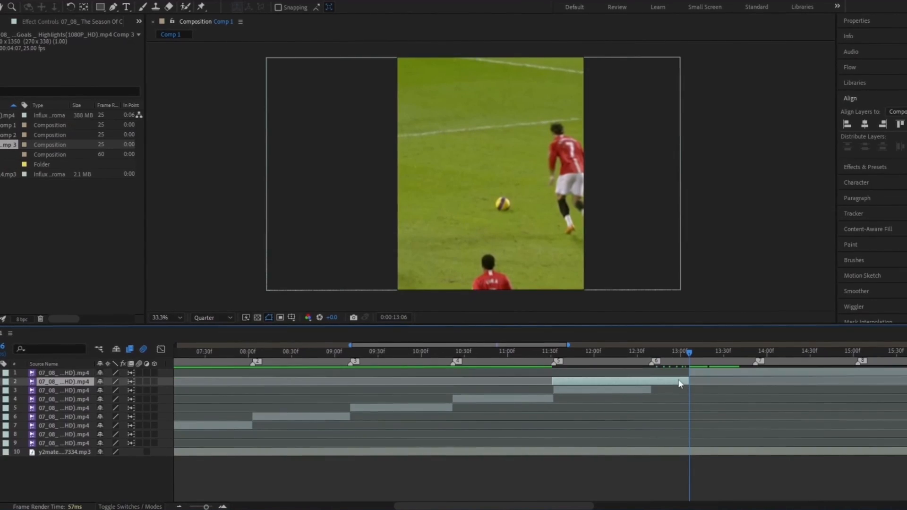
pyautogui.press('Delete')
# Cut a shot at beat marker 7 showing the goal mouth, removing the unwanted piece
pyautogui.moveTo(694, 373)
pyautogui.mouseDown()
pyautogui.moveTo(658, 378)
pyautogui.moveTo(755, 358)
pyautogui.mouseUp()
pyautogui.hotkey('ctrl', 'shift', 'd')
pyautogui.moveTo(853, 374); pyautogui.dragTo(755, 380)
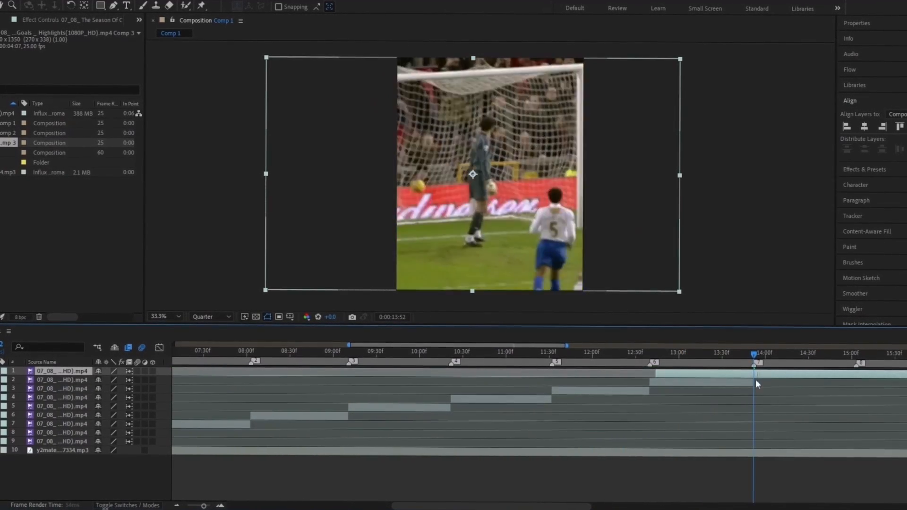
pyautogui.moveTo(683, 386)
pyautogui.mouseDown()
pyautogui.moveTo(657, 388)
pyautogui.moveTo(668, 384)
pyautogui.mouseUp()
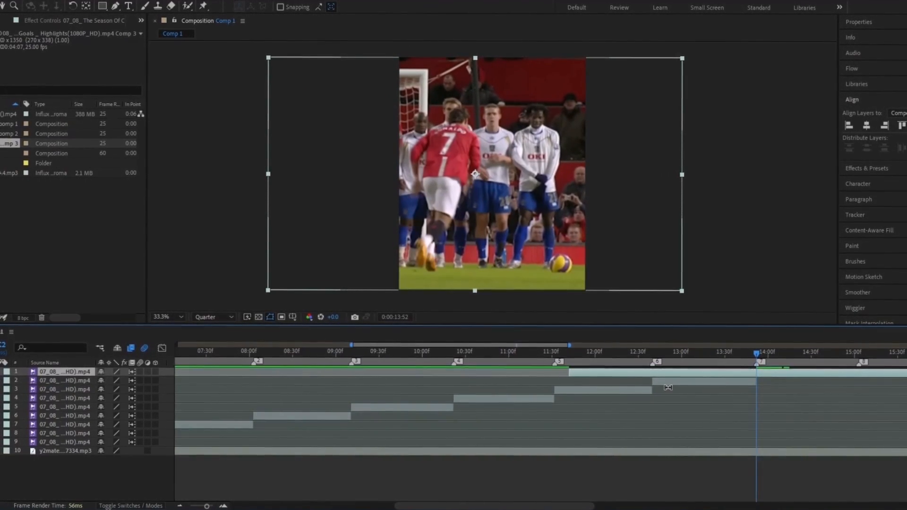
pyautogui.hotkey('ctrl', 'shift', 'd')
pyautogui.click(668, 382)
pyautogui.press('Delete')
# Split the clip at beat marker 8 and delete the leftover piece
pyautogui.hscroll(5, 831, 365)
pyautogui.moveTo(579, 356)
pyautogui.mouseDown()
pyautogui.moveTo(592, 375)
pyautogui.moveTo(629, 373)
pyautogui.mouseUp()
pyautogui.hotkey('ctrl', 'shift', 'd')
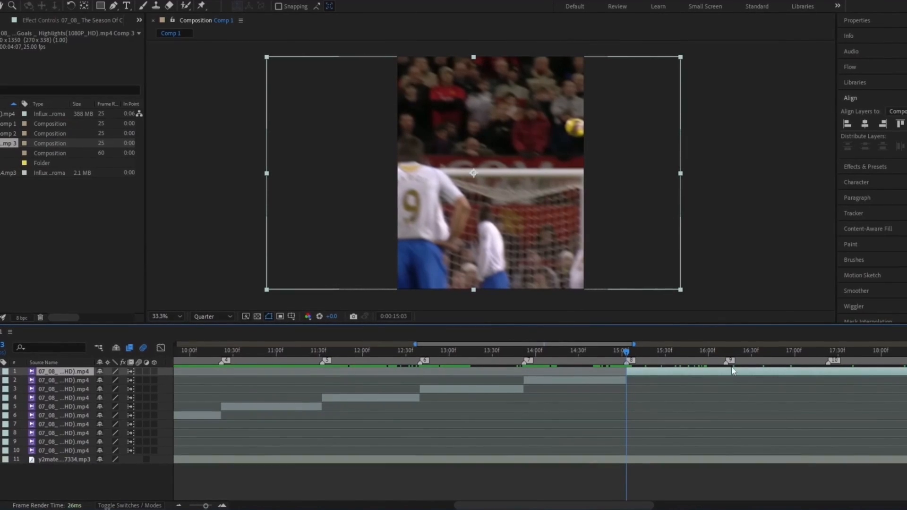
pyautogui.moveTo(733, 372); pyautogui.dragTo(650, 376)
pyautogui.hotkey('ctrl', 'shift', 'd')
pyautogui.click(602, 380)
pyautogui.press('Delete')
# Split the top clip at beat marker 9 and delete the leftover right piece
pyautogui.moveTo(597, 353)
pyautogui.mouseDown()
pyautogui.moveTo(602, 363)
pyautogui.moveTo(726, 377)
pyautogui.moveTo(698, 373)
pyautogui.moveTo(718, 362)
pyautogui.mouseUp()
pyautogui.click(728, 375)
pyautogui.hotkey('ctrl', 'shift', 'd')
pyautogui.press('Delete')
pyautogui.scroll(-3, 672, 356)
# Split the music layer at about 19:09 where the clips end and delete the remainder
pyautogui.click(723, 462)
pyautogui.hotkey('ctrl', 'shift', 'd')
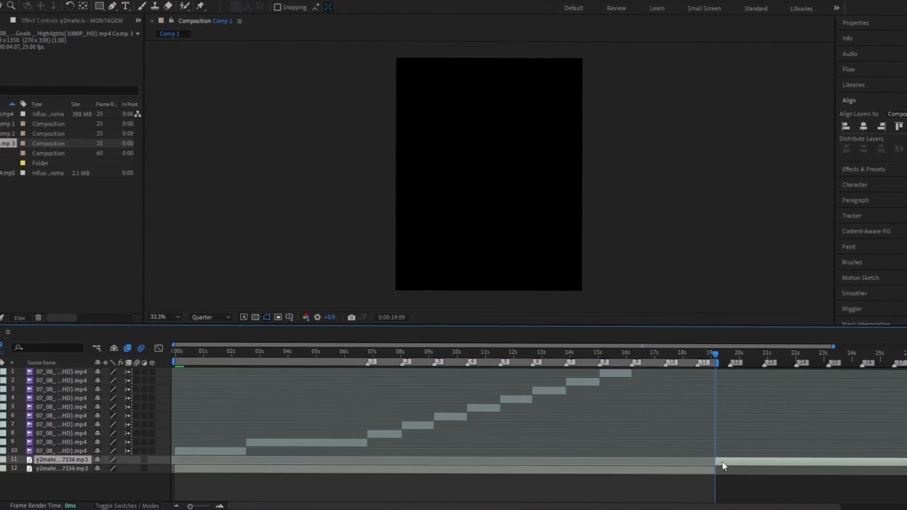
pyautogui.press('Delete')
# Keyframe the music's Audio Levels at 16:13 and fade it down to -31 dB at the end
pyautogui.click(634, 355)
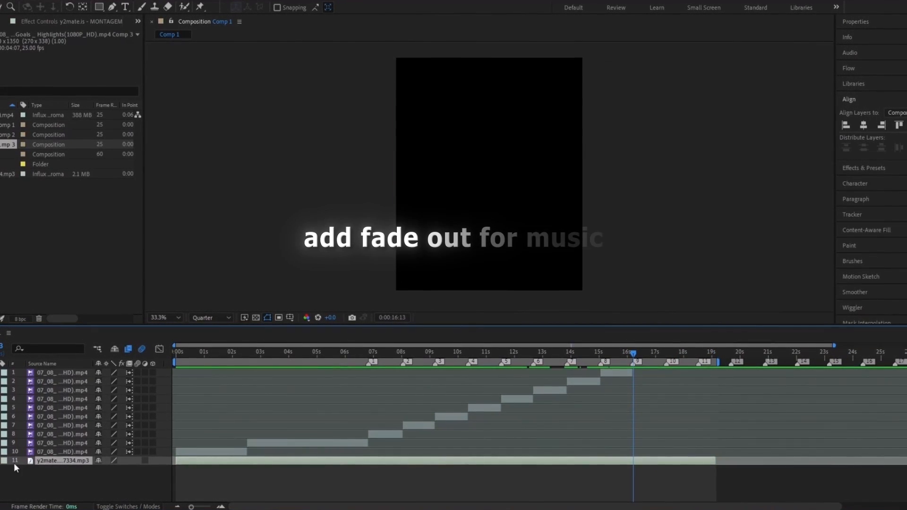
pyautogui.press('l')
pyautogui.press('l')
pyautogui.click(22, 451)
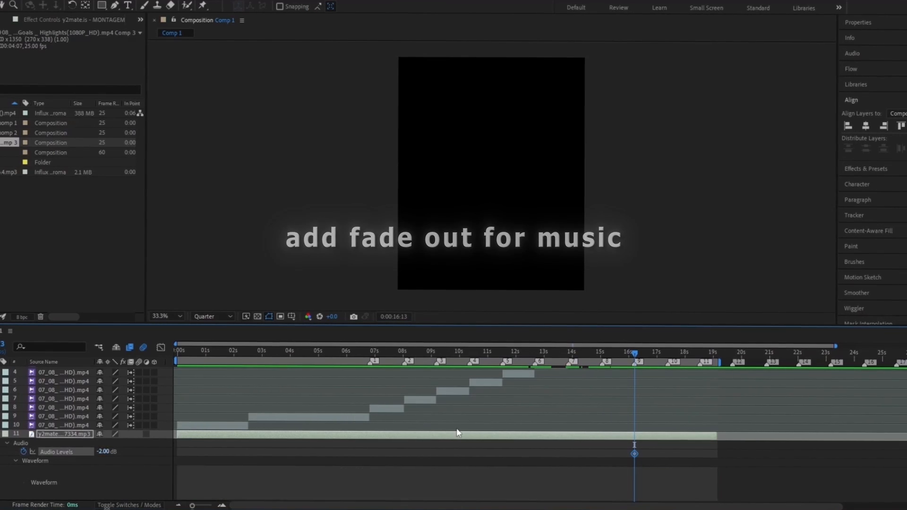
pyautogui.moveTo(634, 355); pyautogui.dragTo(716, 369)
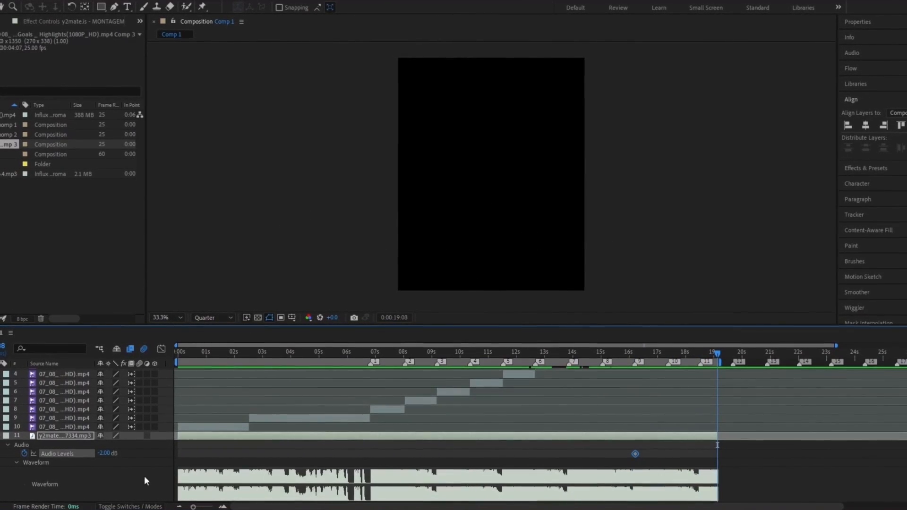
pyautogui.moveTo(103, 451); pyautogui.dragTo(95, 456)
pyautogui.click(612, 354)
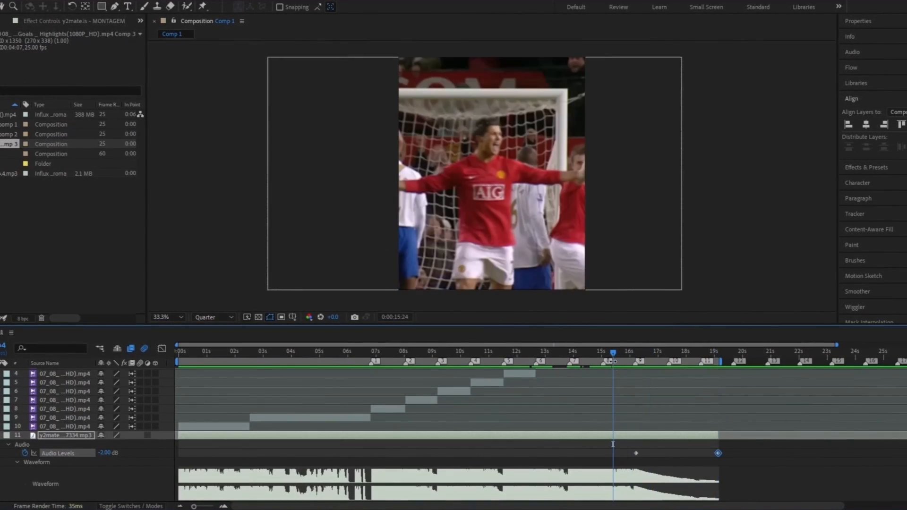
pyautogui.moveTo(674, 354); pyautogui.dragTo(666, 354)
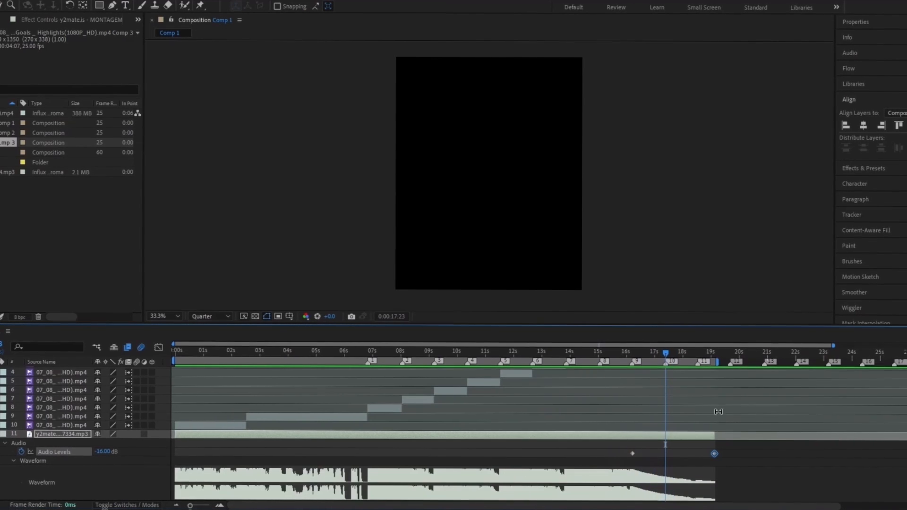
pyautogui.moveTo(715, 453); pyautogui.dragTo(713, 453)
pyautogui.click(594, 450)
pyautogui.click(1, 434)
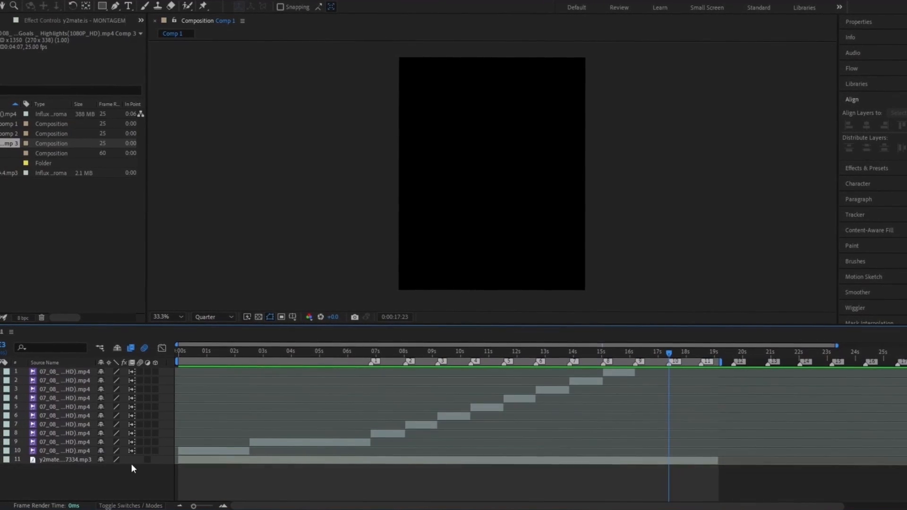
# Move the shot starting near 7 seconds right, changing Position X from 440 to 515
pyautogui.moveTo(276, 362); pyautogui.dragTo(305, 413)
pyautogui.moveTo(384, 358); pyautogui.dragTo(378, 360)
pyautogui.click(386, 434)
pyautogui.press('p')
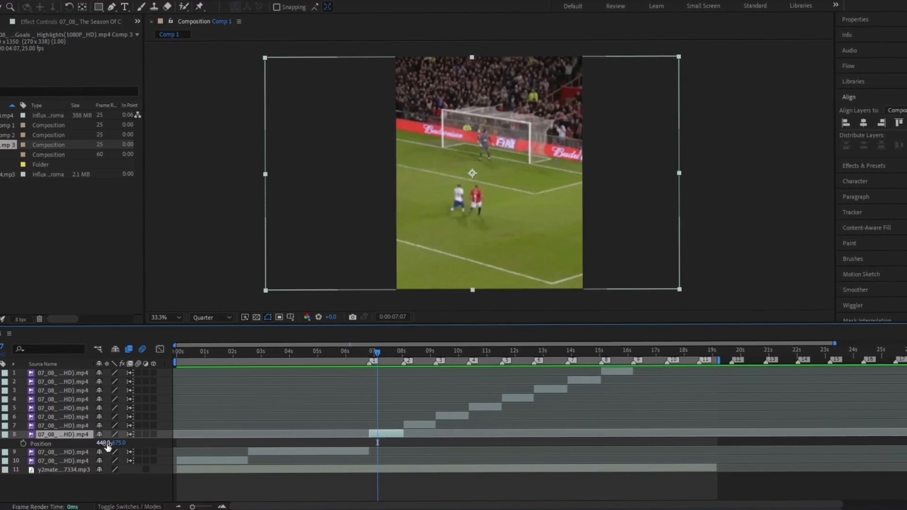
pyautogui.moveTo(105, 443); pyautogui.dragTo(123, 443)
pyautogui.click(396, 358)
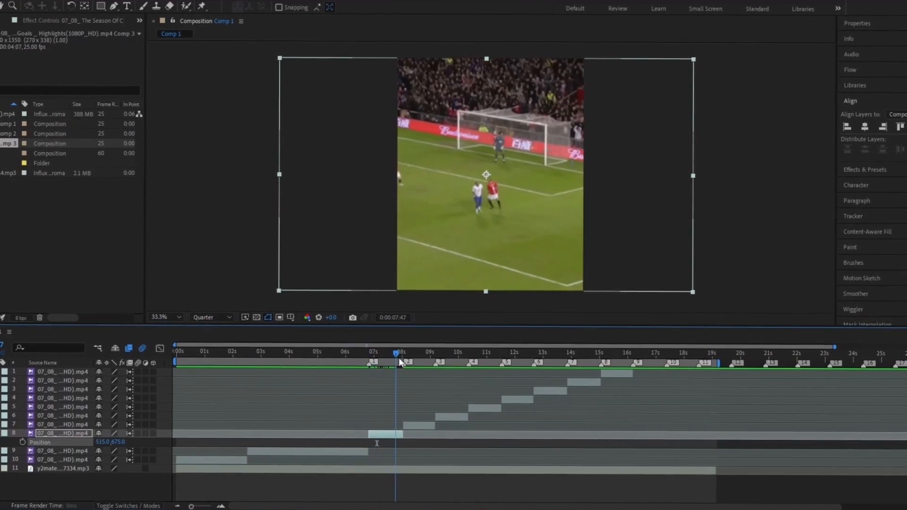
pyautogui.moveTo(398, 358); pyautogui.dragTo(363, 370)
pyautogui.click(427, 427)
pyautogui.press('=')
pyautogui.press('=')
# Start Stabilize Motion on the celebration clip with an enlarged track point on the player's face
pyautogui.click(223, 318)
pyautogui.click(218, 341)
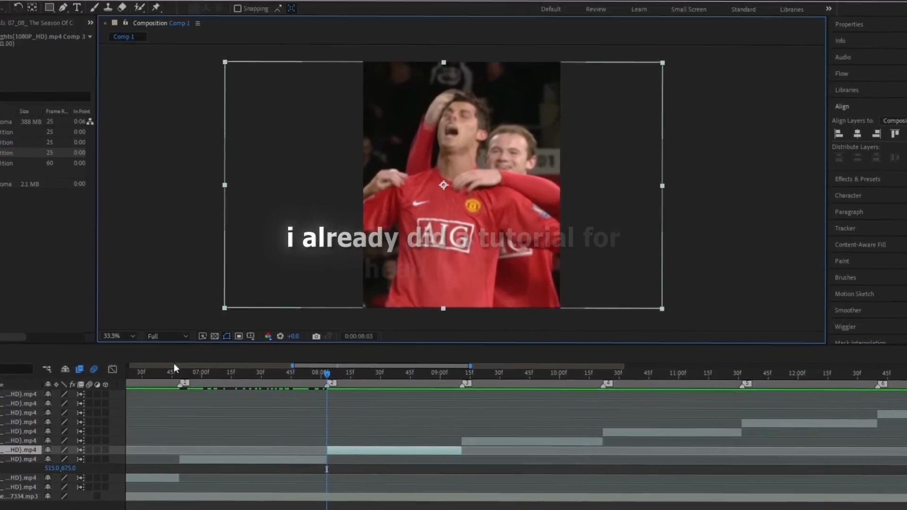
pyautogui.click(857, 230)
pyautogui.click(905, 204)
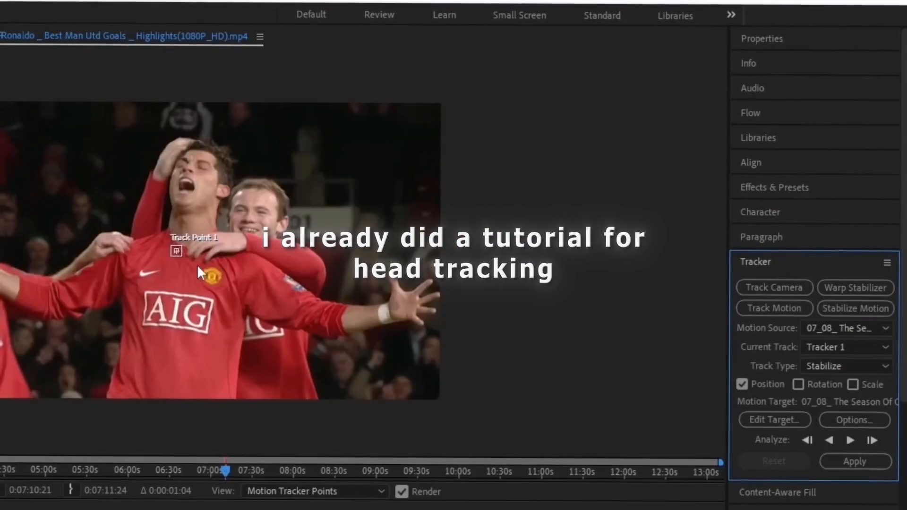
pyautogui.scroll(2, 197, 266)
pyautogui.moveTo(184, 271); pyautogui.dragTo(285, 356)
pyautogui.moveTo(186, 262); pyautogui.dragTo(241, 315)
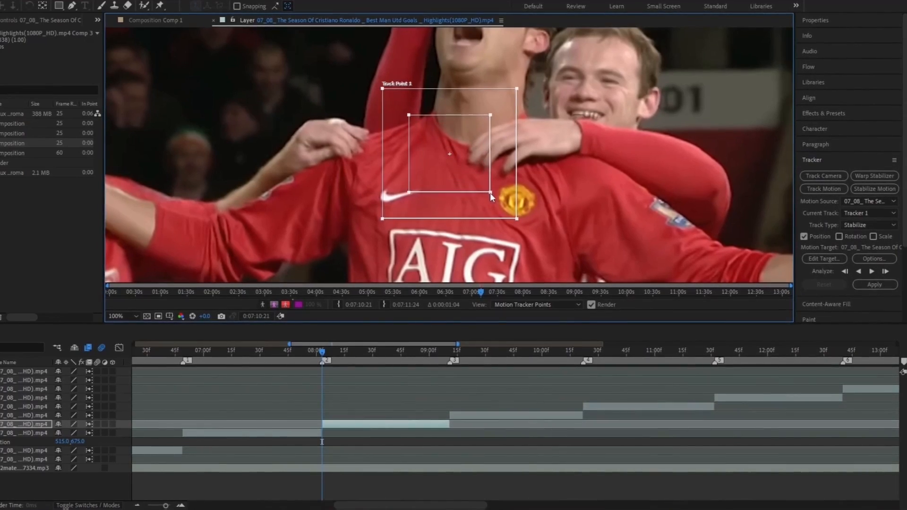
pyautogui.moveTo(477, 168); pyautogui.dragTo(503, 35)
pyautogui.scroll(-1, 475, 90)
pyautogui.moveTo(473, 92); pyautogui.dragTo(471, 125)
# Analyze the face track forward and apply the stabilization to both axes
pyautogui.click(869, 273)
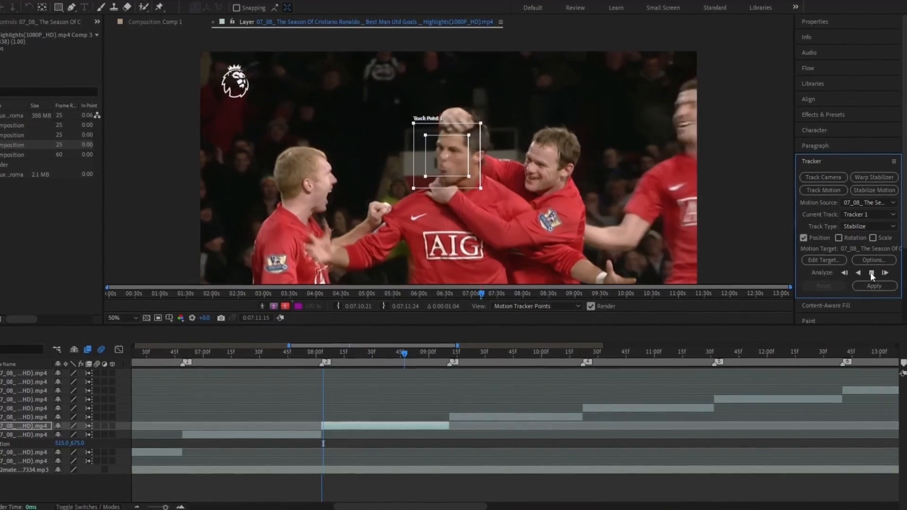
pyautogui.click(872, 273)
pyautogui.click(874, 286)
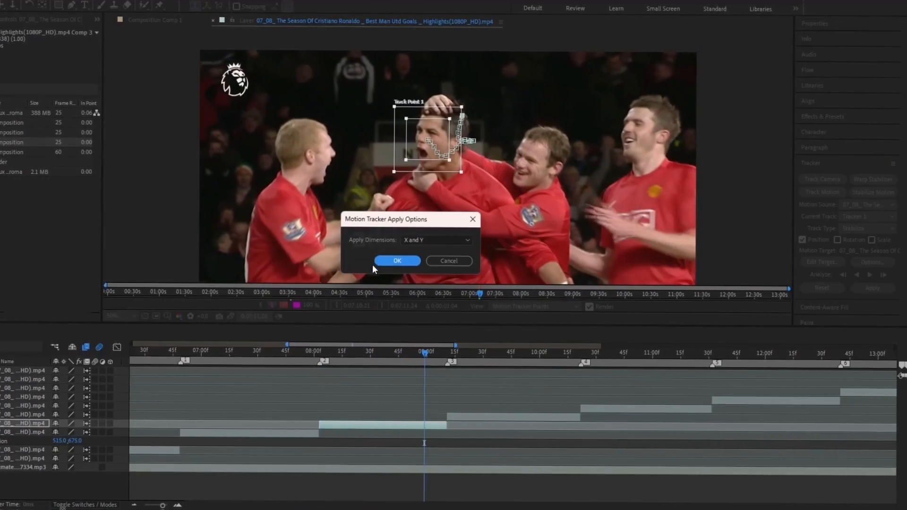
pyautogui.click(386, 260)
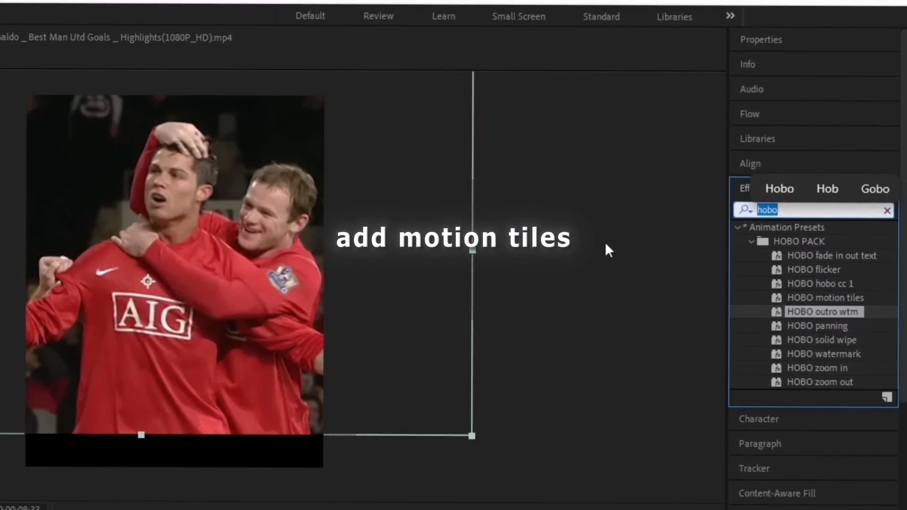
# Add Motion Tile to the clip with Mirror Edges on and Output Height 160
pyautogui.write('motion')
pyautogui.scroll(-4, 811, 185)
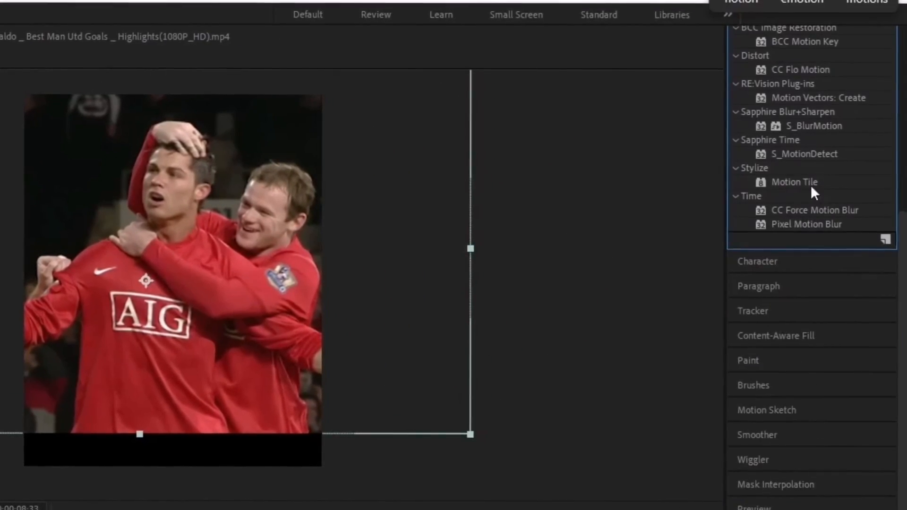
pyautogui.moveTo(811, 185); pyautogui.dragTo(295, 498)
pyautogui.click(172, 157)
pyautogui.moveTo(177, 145); pyautogui.dragTo(218, 144)
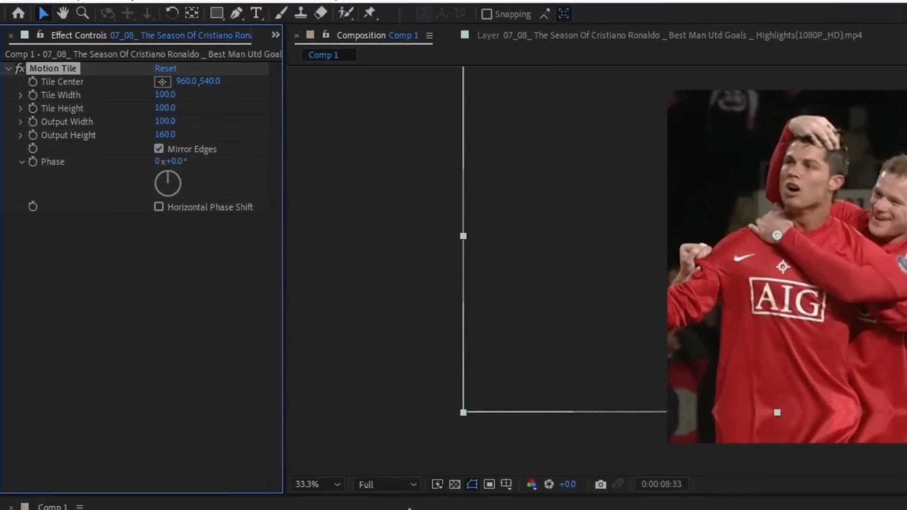
# Reframe the celebration clip around 08:22 by setting its Position to 461, 789
pyautogui.moveTo(429, 360)
pyautogui.mouseDown()
pyautogui.moveTo(449, 363)
pyautogui.moveTo(442, 371)
pyautogui.mouseUp()
pyautogui.press('p')
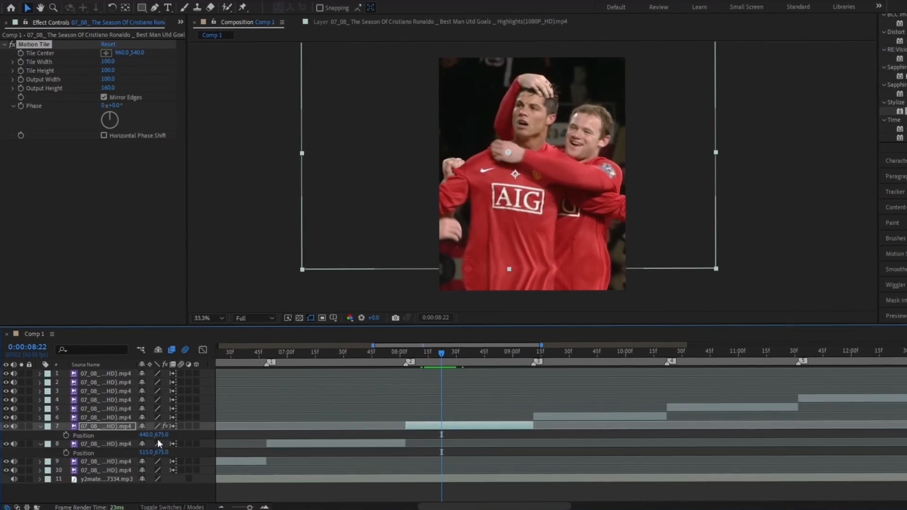
pyautogui.moveTo(157, 434); pyautogui.dragTo(163, 433)
pyautogui.moveTo(181, 432); pyautogui.dragTo(183, 432)
pyautogui.moveTo(378, 354); pyautogui.dragTo(716, 371)
pyautogui.click(559, 417)
pyautogui.press('-')
pyautogui.press('-')
pyautogui.press('-')
pyautogui.moveTo(500, 361); pyautogui.dragTo(486, 362)
# Select layer 5 at its first frame and start Stabilize Motion on it
pyautogui.press('pagedown')
pyautogui.press('pagedown')
pyautogui.press('=')
pyautogui.press('=')
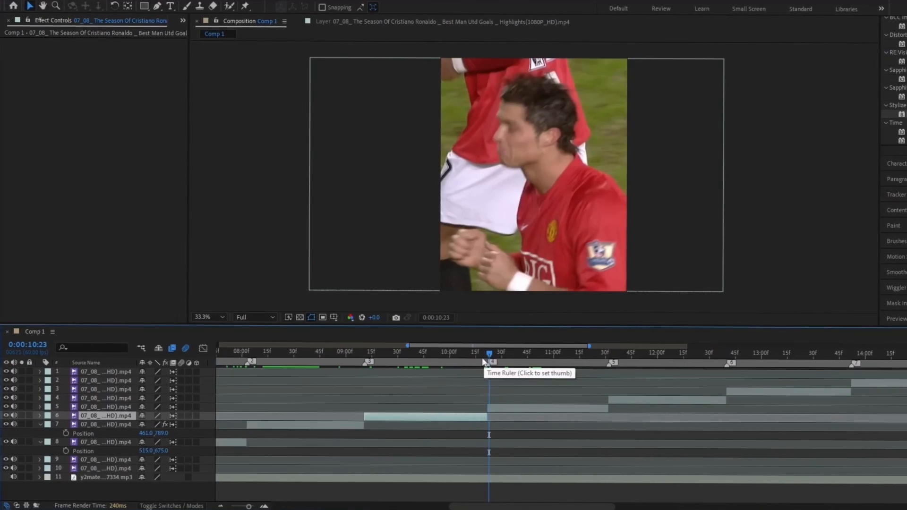
pyautogui.press('pageup')
pyautogui.click(515, 408)
pyautogui.press('pagedown')
pyautogui.click(895, 194)
pyautogui.click(876, 192)
# Track layer 5 on the player's face, apply the stabilization, and add a mirrored Motion Tile
pyautogui.moveTo(471, 175); pyautogui.dragTo(485, 188)
pyautogui.scroll(-1, 486, 187)
pyautogui.moveTo(456, 161); pyautogui.dragTo(425, 76)
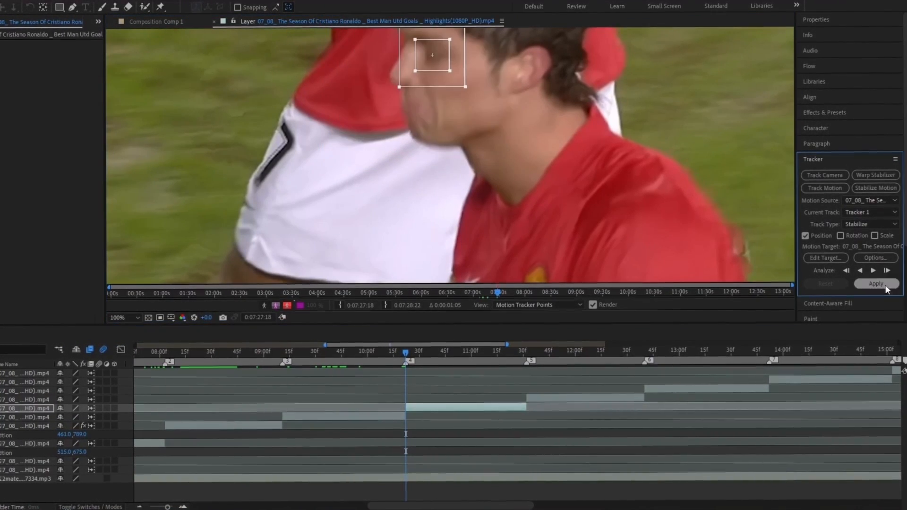
pyautogui.click(873, 270)
pyautogui.scroll(-2, 682, 203)
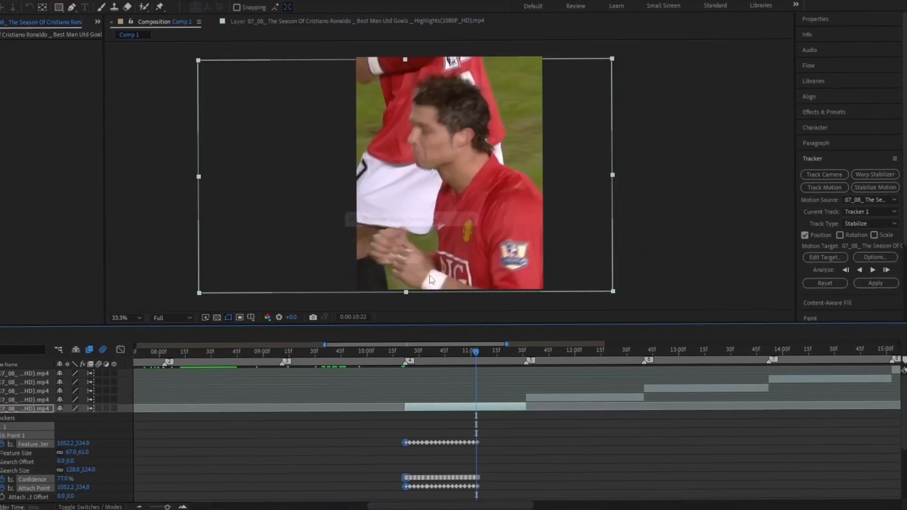
pyautogui.click(829, 113)
pyautogui.moveTo(557, 415); pyautogui.dragTo(543, 408)
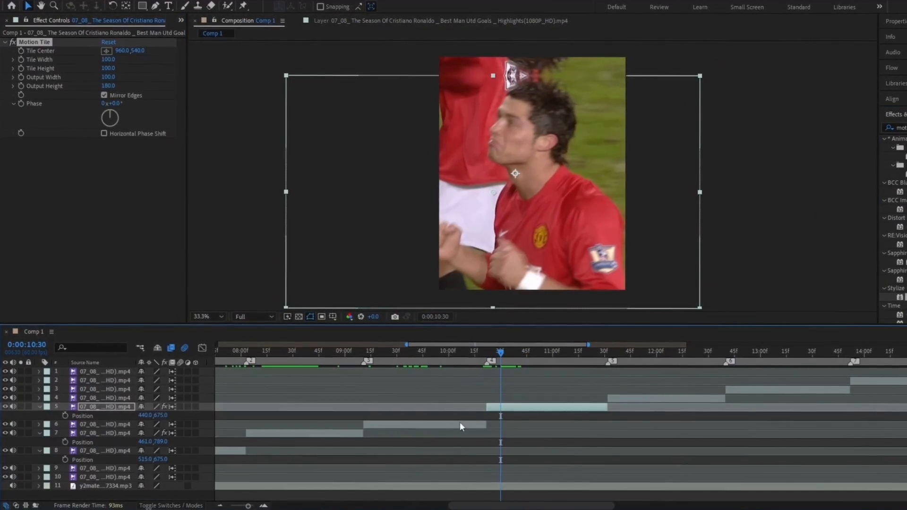
# Reposition layers 4, 3 and 2 horizontally to x 237, 289 and 377
pyautogui.moveTo(494, 363); pyautogui.dragTo(533, 361)
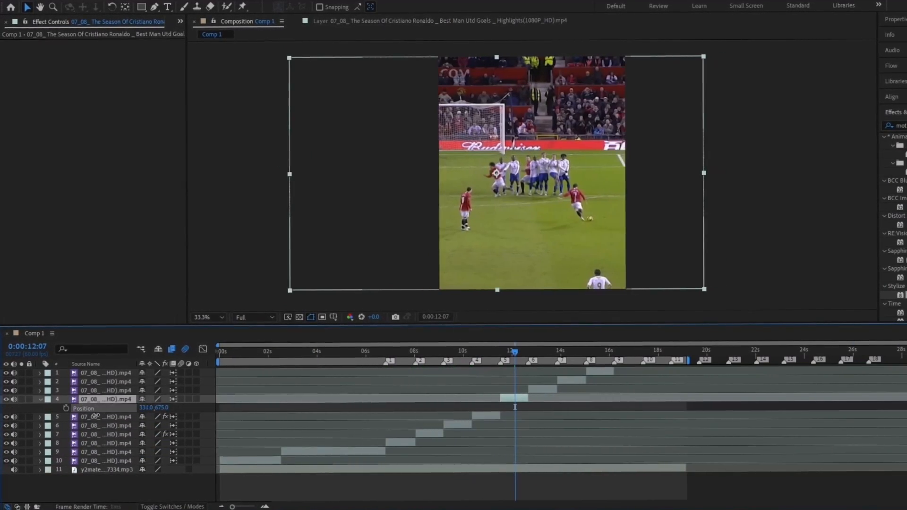
pyautogui.moveTo(96, 416); pyautogui.dragTo(47, 416)
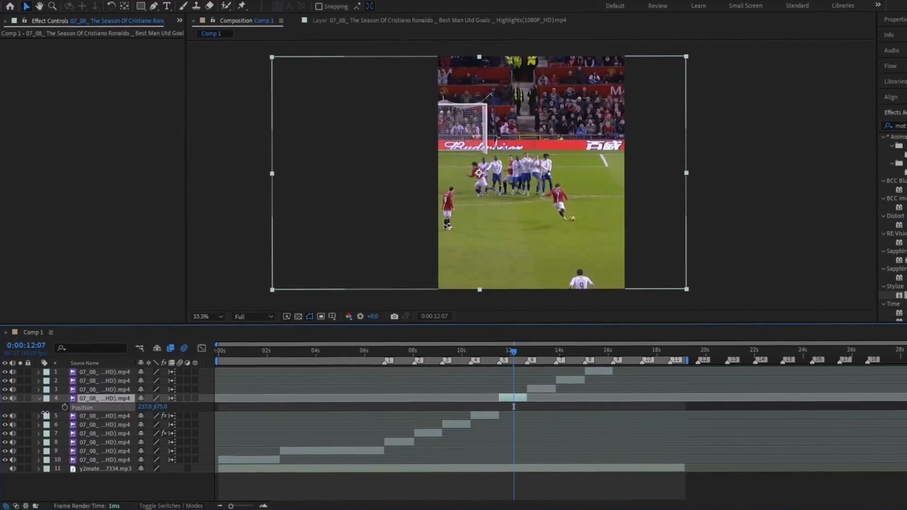
pyautogui.click(542, 388)
pyautogui.press('p')
pyautogui.moveTo(515, 352); pyautogui.dragTo(535, 353)
pyautogui.moveTo(143, 400); pyautogui.dragTo(182, 396)
pyautogui.moveTo(535, 354); pyautogui.dragTo(565, 356)
pyautogui.click(572, 382)
pyautogui.press('p')
pyautogui.moveTo(143, 391); pyautogui.dragTo(112, 388)
pyautogui.moveTo(566, 356); pyautogui.dragTo(587, 354)
# Enlarge layer 1's track point on the player's face and track it forward
pyautogui.click(599, 373)
pyautogui.press('=')
pyautogui.press('=')
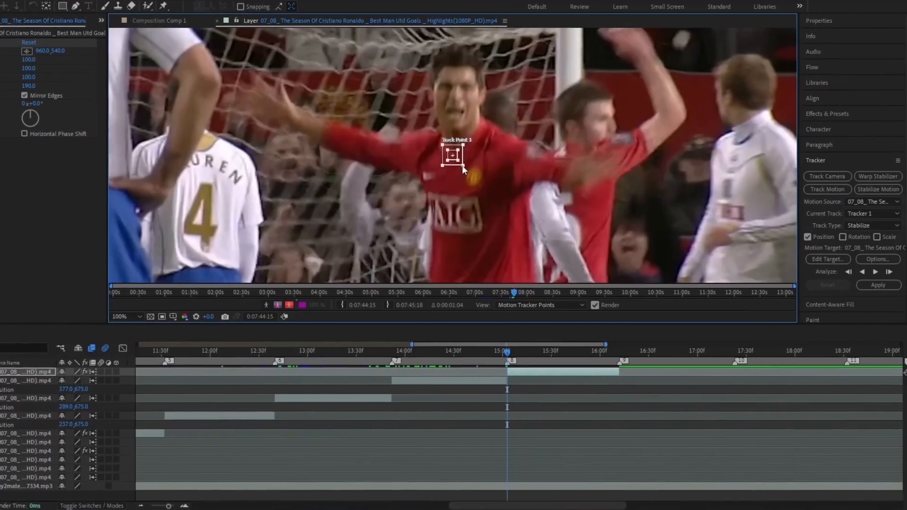
pyautogui.moveTo(462, 165); pyautogui.dragTo(469, 100)
pyautogui.click(872, 272)
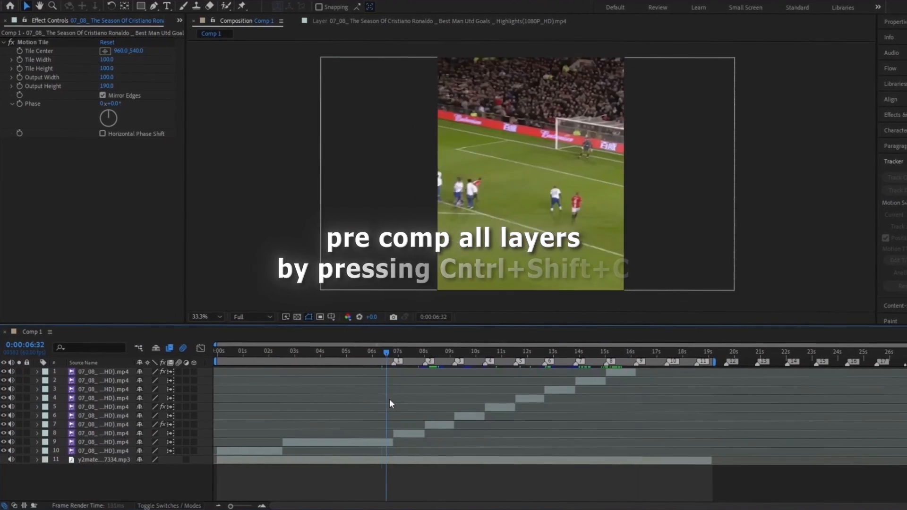
# Precompose the clips on layers 8, 7 and 6 each into their own composition
pyautogui.click(419, 433)
pyautogui.hotkey('ctrl', 'shift', 'c')
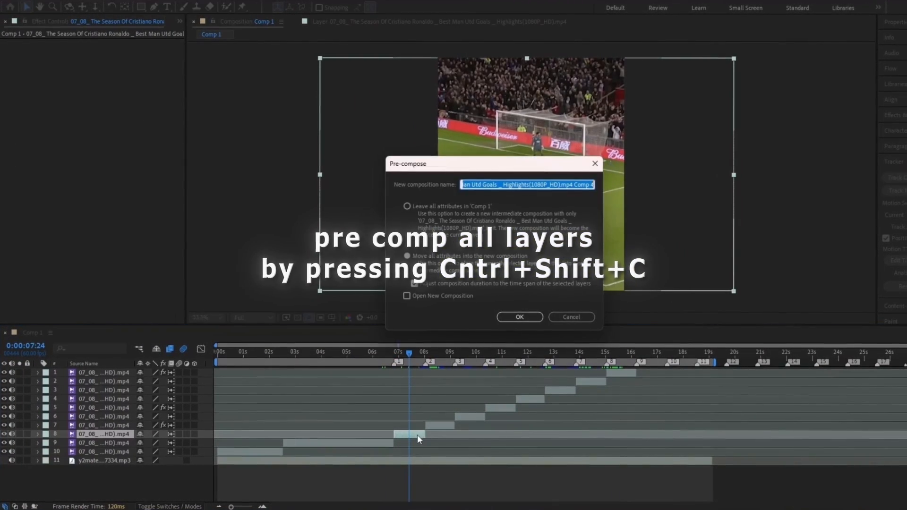
pyautogui.click(500, 315)
pyautogui.click(434, 423)
pyautogui.hotkey('ctrl', 'shift', 'c')
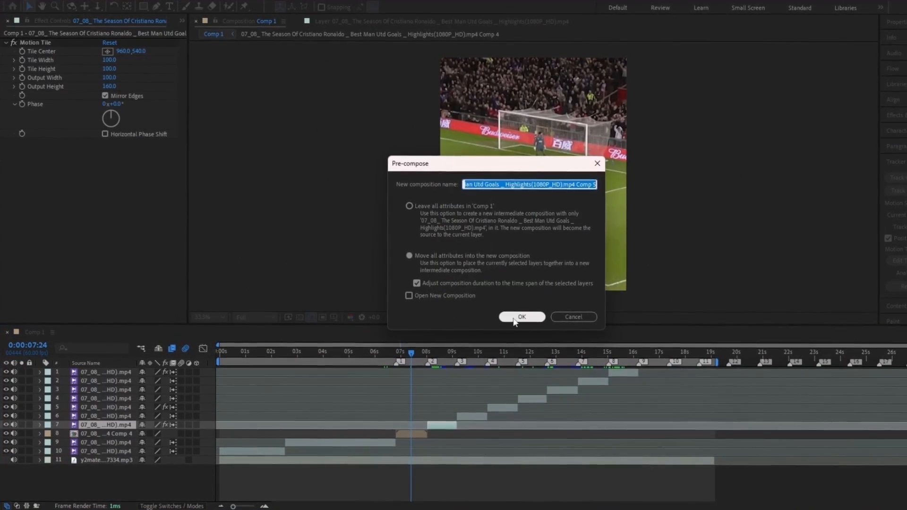
pyautogui.click(522, 315)
pyautogui.click(472, 416)
pyautogui.hotkey('ctrl', 'shift', 'c')
pyautogui.press('Return')
pyautogui.click(501, 409)
pyautogui.hotkey('ctrl', 'shift', 'c')
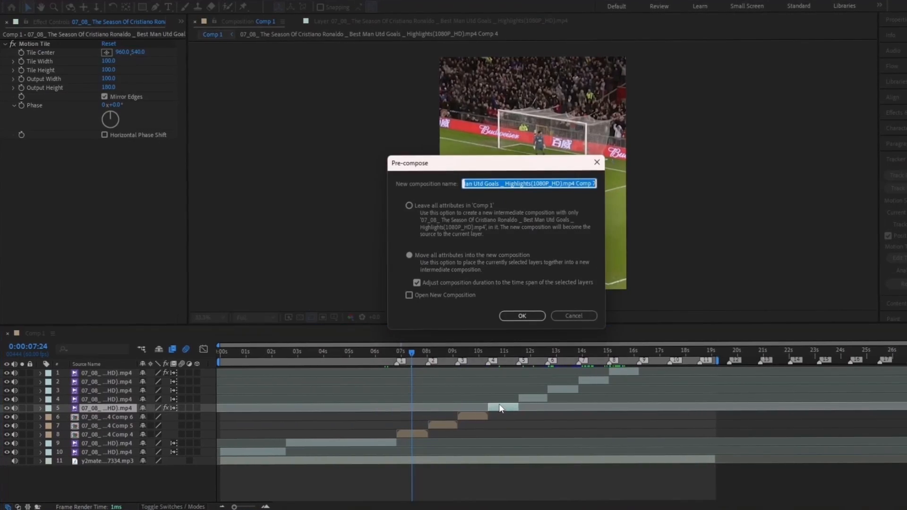
pyautogui.press('Return')
# Precompose each remaining clip down to layer 1 into its own composition, ending with Comp 11
pyautogui.click(528, 400)
pyautogui.hotkey('ctrl', 'shift', 'c')
pyautogui.press('Return')
pyautogui.click(554, 391)
pyautogui.hotkey('ctrl', 'shift', 'c')
pyautogui.press('Return')
pyautogui.click(582, 382)
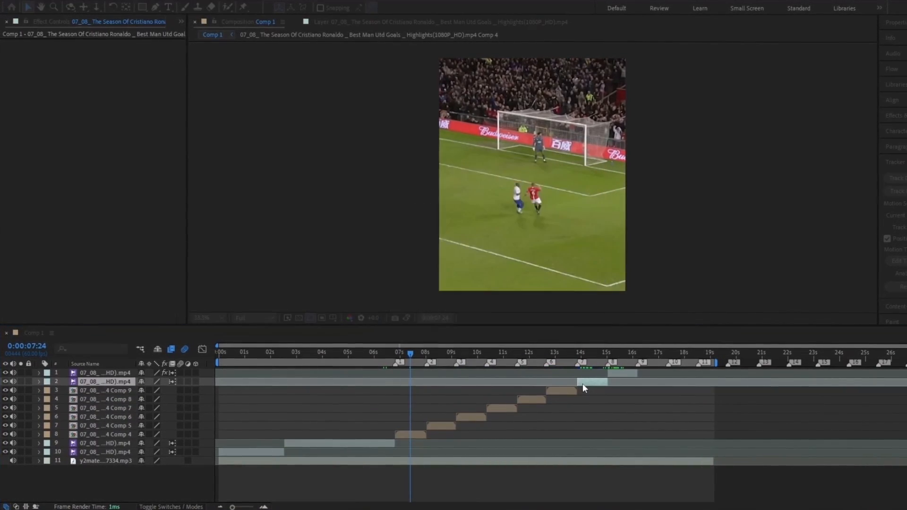
pyautogui.hotkey('ctrl', 'shift', 'c')
pyautogui.press('Return')
pyautogui.click(614, 374)
pyautogui.hotkey('ctrl', 'shift', 'c')
pyautogui.press('Return')
pyautogui.click(370, 352)
# Combine the opening clips on layers 9 and 10 into Pre-comp 1
pyautogui.click(363, 443)
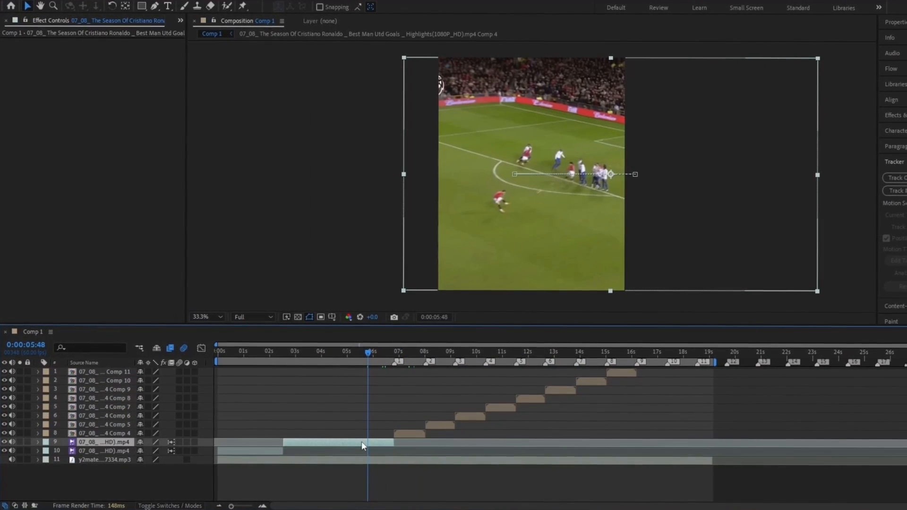
pyautogui.keyDown('ctrl'); pyautogui.click(271, 452); pyautogui.keyUp('ctrl')
pyautogui.hotkey('ctrl', 'shift', 'c')
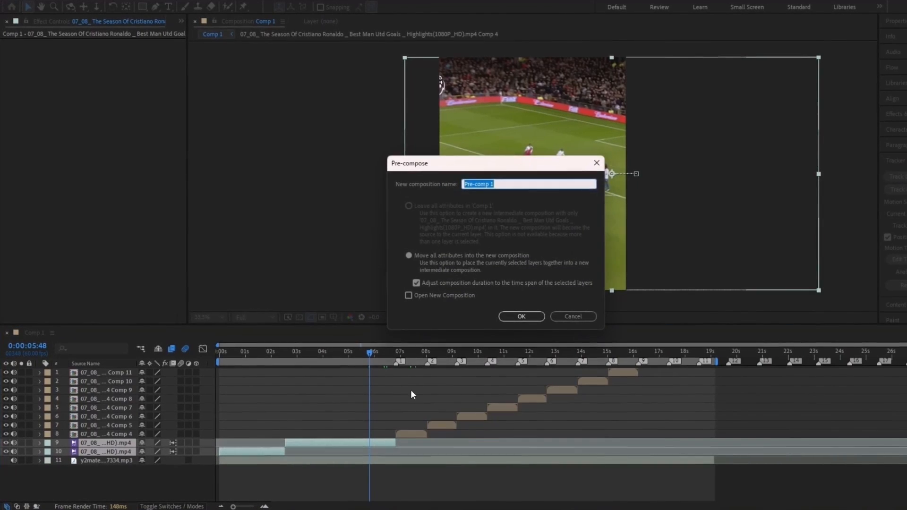
pyautogui.press('Return')
pyautogui.moveTo(383, 358); pyautogui.dragTo(387, 356)
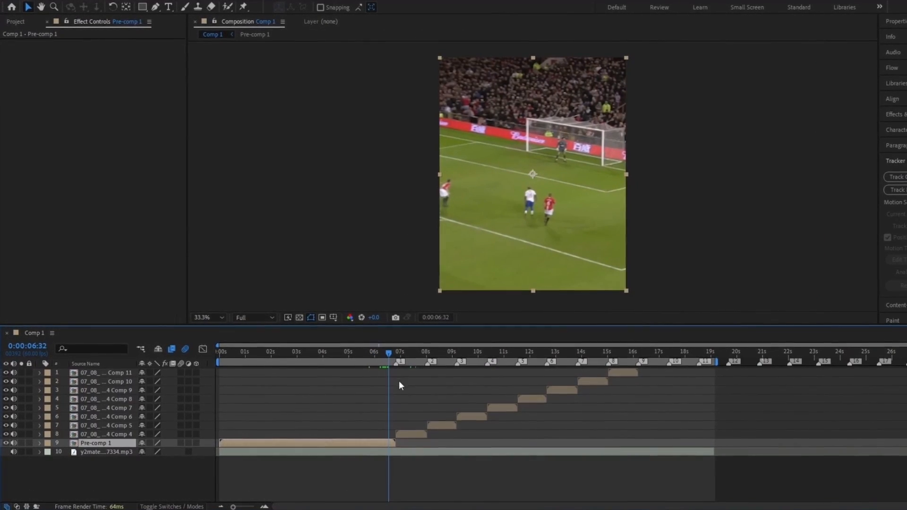
# Keyframe Pre-comp 1's Opacity from 100% down to 60% near its end
pyautogui.press('=')
pyautogui.click(396, 496)
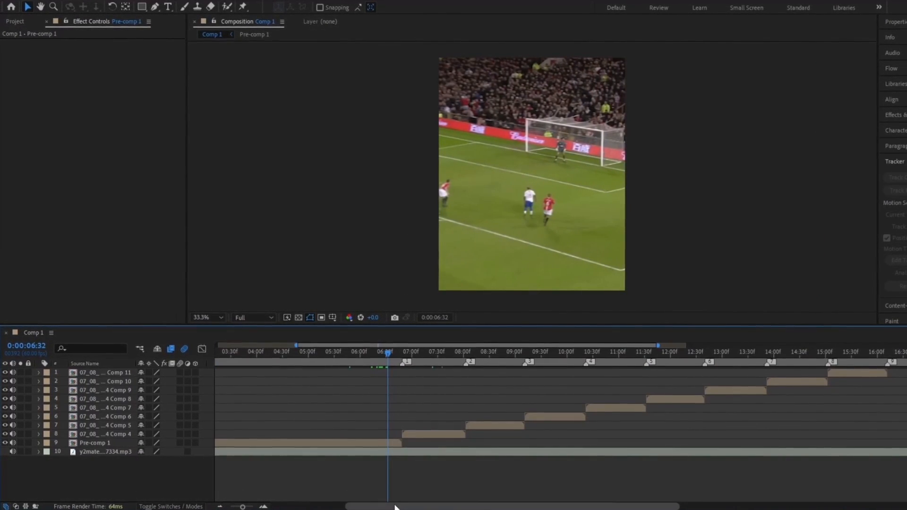
pyautogui.moveTo(395, 506); pyautogui.dragTo(354, 506)
pyautogui.moveTo(480, 353); pyautogui.dragTo(495, 347)
pyautogui.click(466, 443)
pyautogui.press('t')
pyautogui.click(66, 452)
pyautogui.click(141, 451)
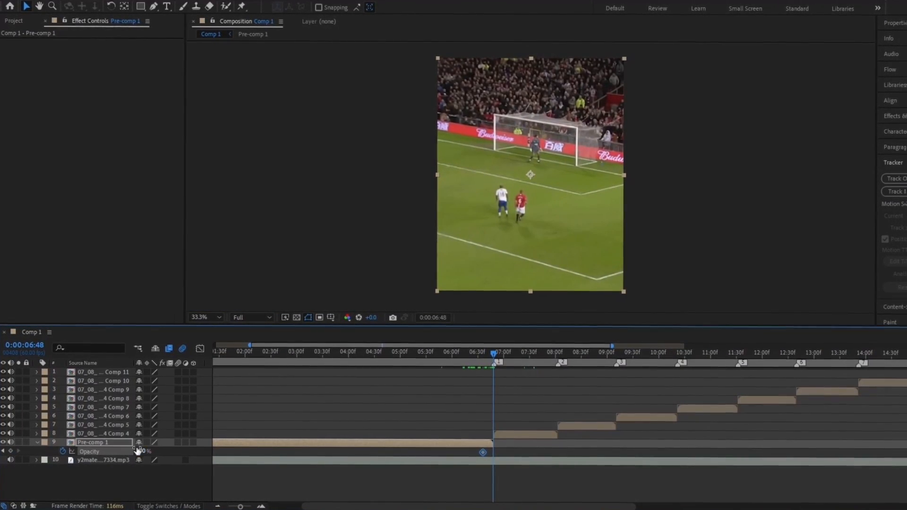
pyautogui.write('60')
pyautogui.press('Return')
# Shift the 100% opacity keyframe earlier and preview the dimming
pyautogui.moveTo(494, 354); pyautogui.dragTo(478, 363)
pyautogui.moveTo(487, 452); pyautogui.dragTo(480, 452)
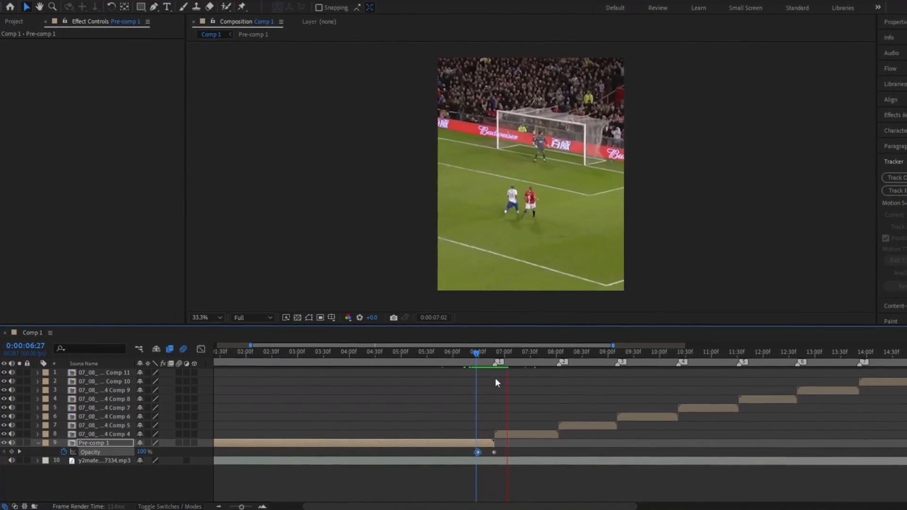
pyautogui.moveTo(475, 363); pyautogui.dragTo(530, 366)
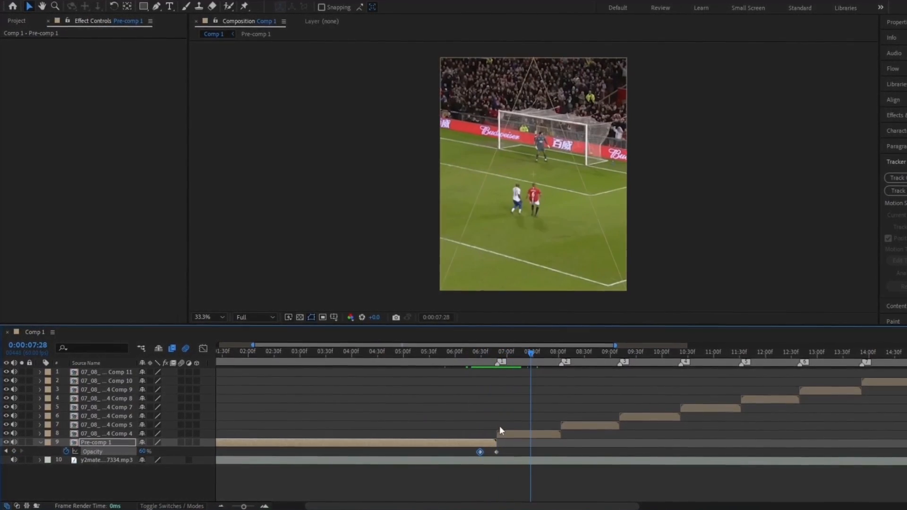
pyautogui.click(41, 440)
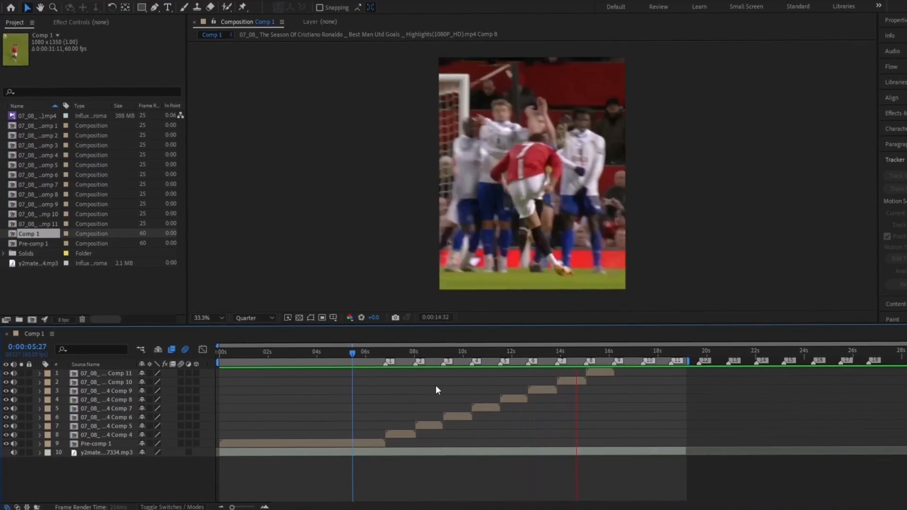
# Apply Twixtor Pro to the clip starting at the 06:49 marker
pyautogui.moveTo(589, 354); pyautogui.dragTo(381, 400)
pyautogui.press('=')
pyautogui.press('=')
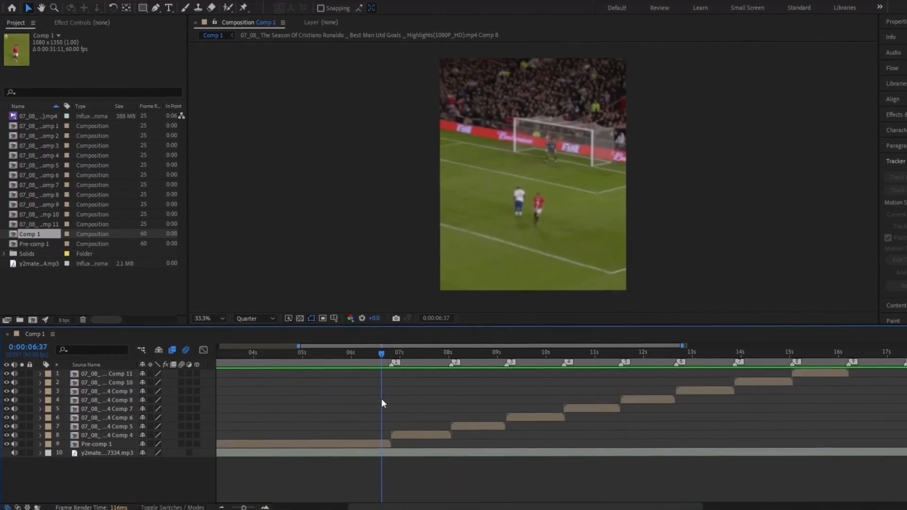
pyautogui.moveTo(381, 354); pyautogui.dragTo(400, 355)
pyautogui.click(388, 444)
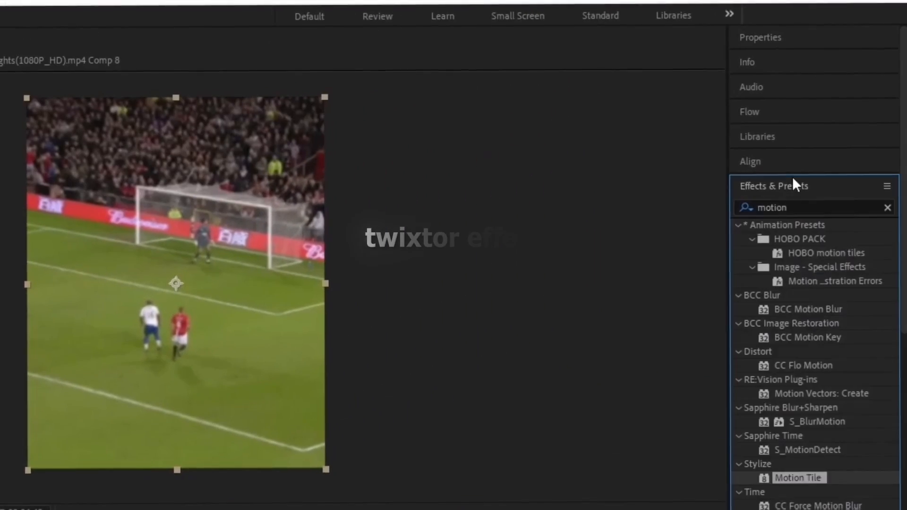
pyautogui.doubleClick(804, 204)
pyautogui.write('twixtor pr')
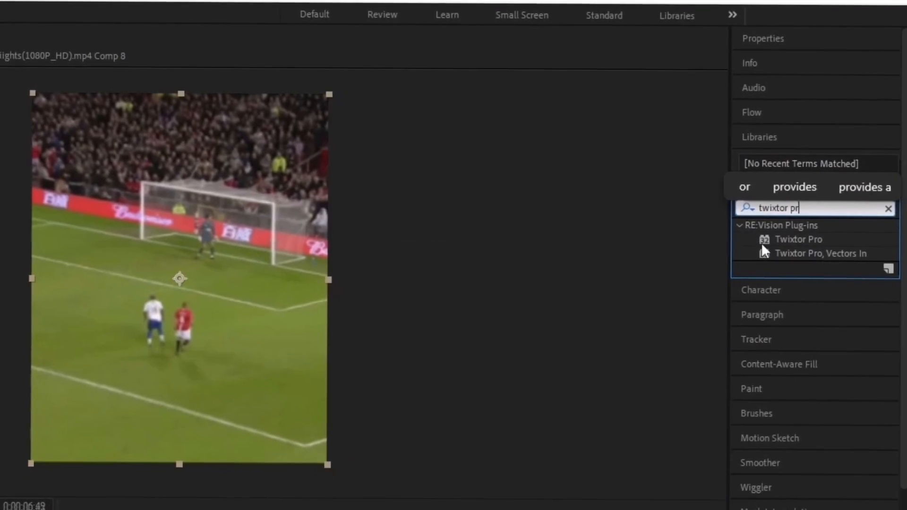
pyautogui.moveTo(775, 242); pyautogui.dragTo(396, 430)
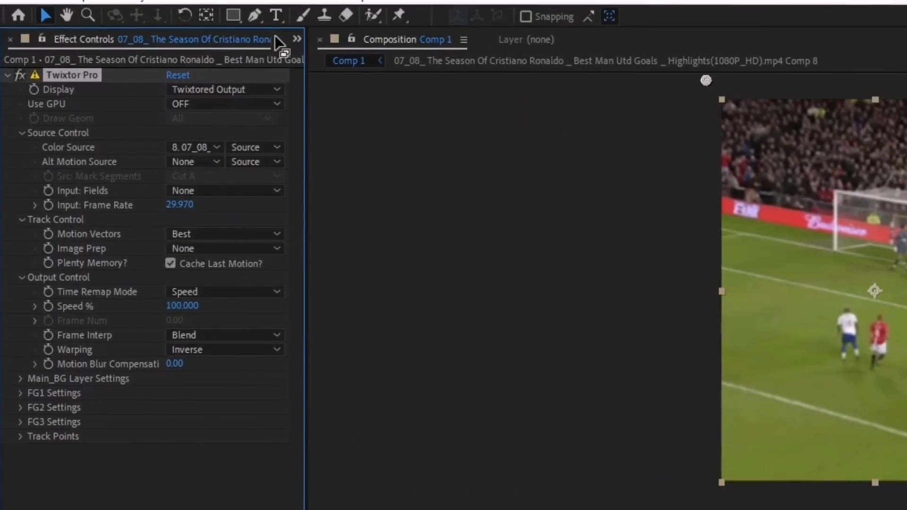
pyautogui.click(219, 28)
pyautogui.click(222, 40)
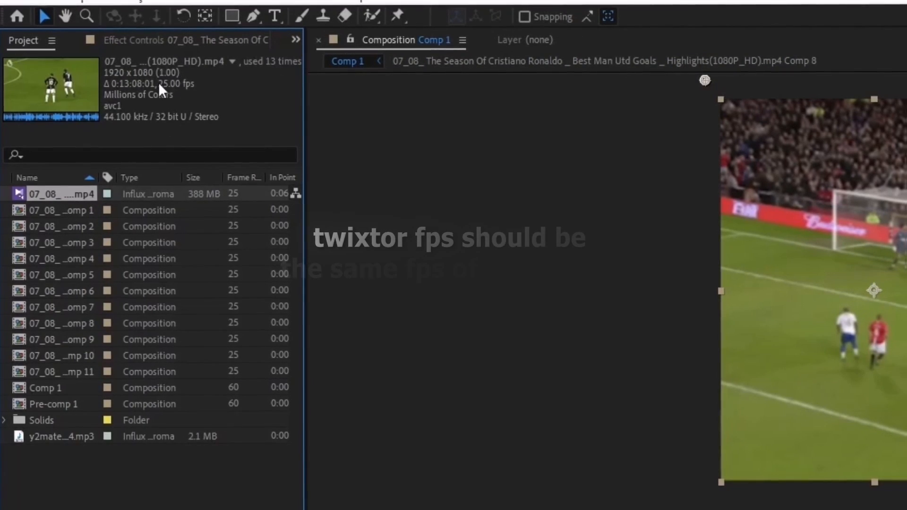
pyautogui.click(226, 40)
# Set Twixtor Pro to 25 fps input, Contrast/Edge Enhance, Motion Weighted Blend, Forward warping and 145% speed
pyautogui.click(180, 207)
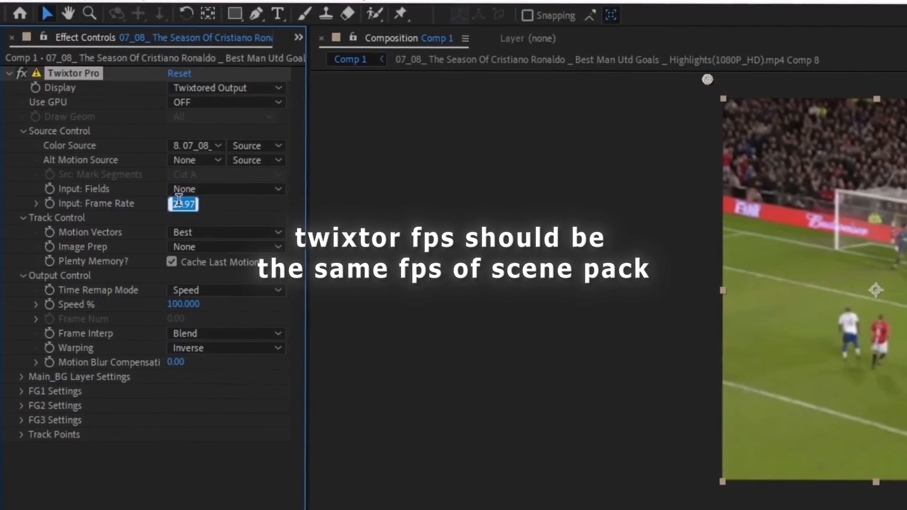
pyautogui.write('25')
pyautogui.press('Return')
pyautogui.click(203, 249)
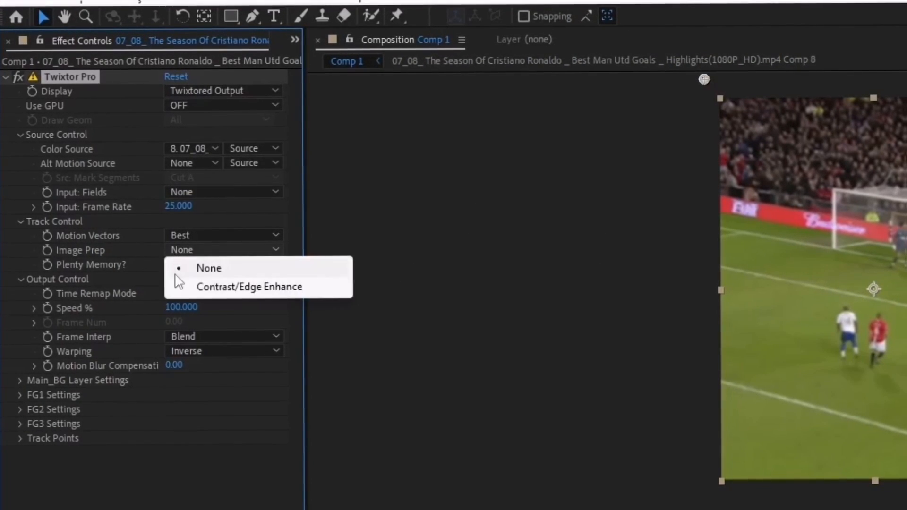
pyautogui.click(208, 286)
pyautogui.click(201, 335)
pyautogui.click(188, 397)
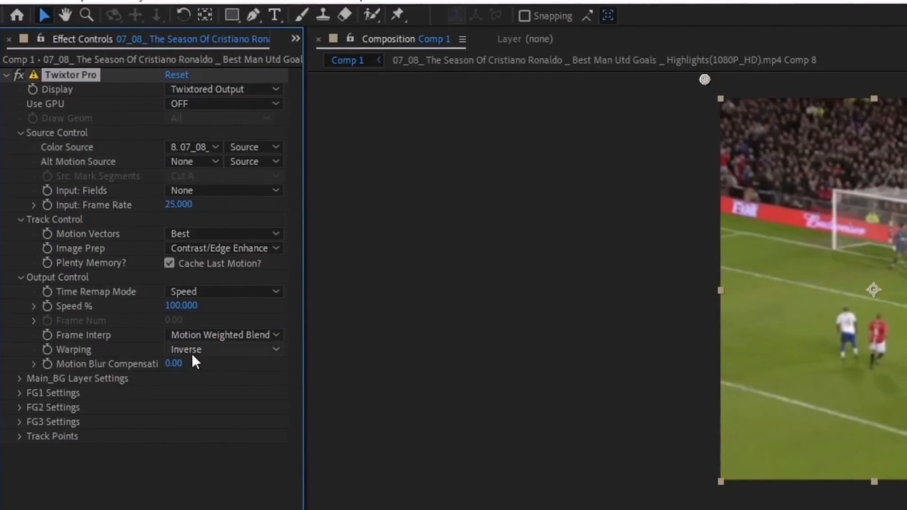
pyautogui.click(191, 351)
pyautogui.click(188, 405)
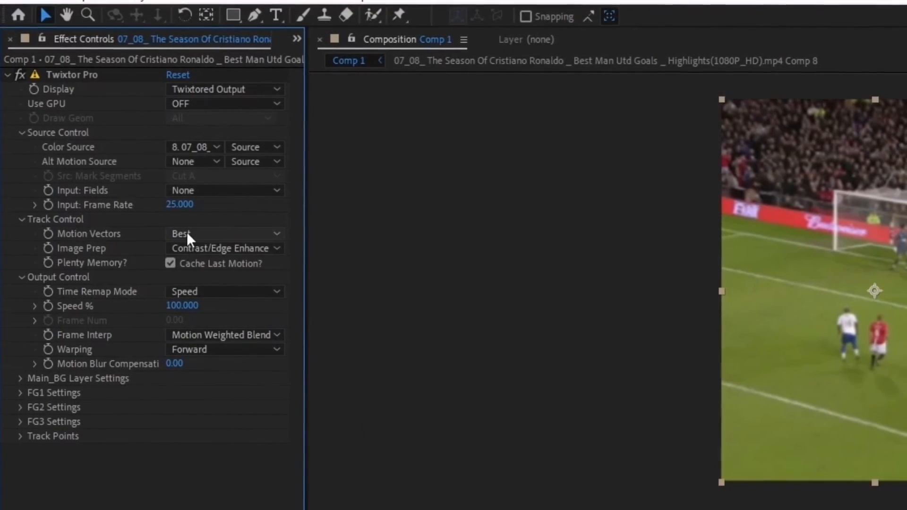
pyautogui.click(176, 309)
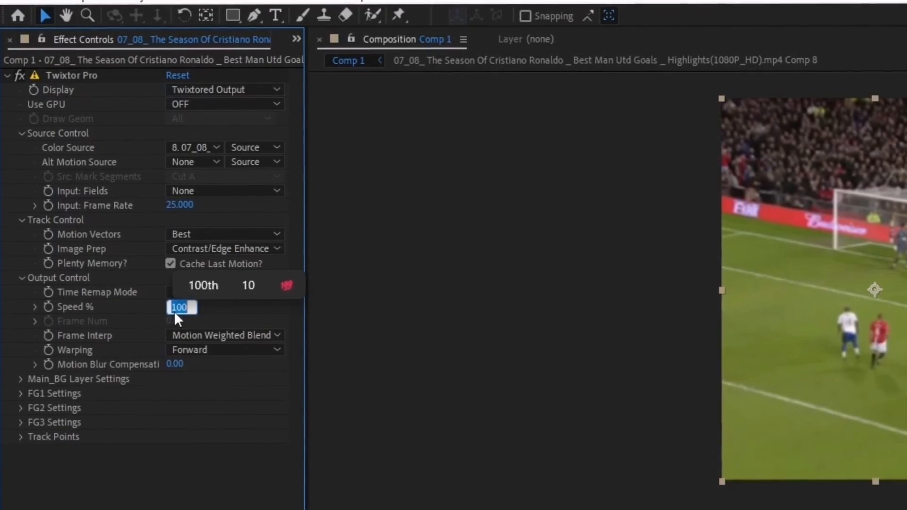
pyautogui.write('145')
pyautogui.press('Return')
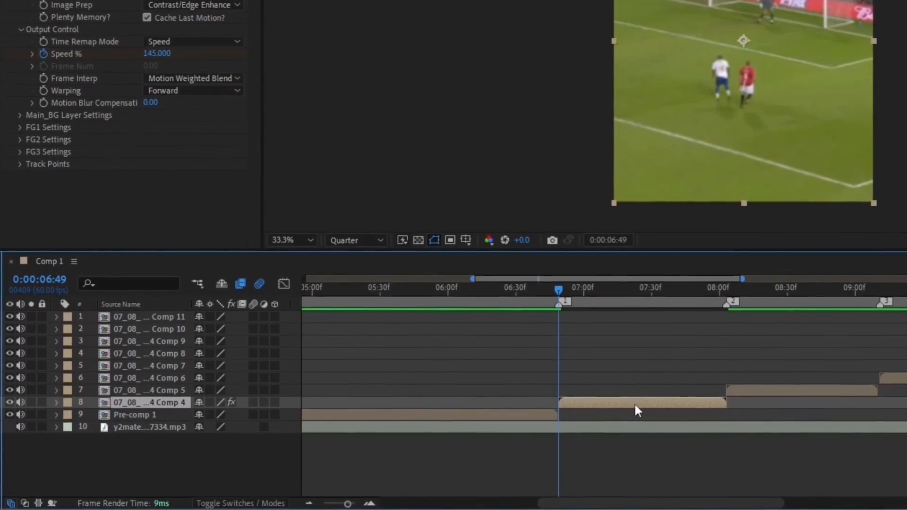
# Add Speed % keyframes at 08:02 and a 25% keyframe at 07:27
pyautogui.press('u')
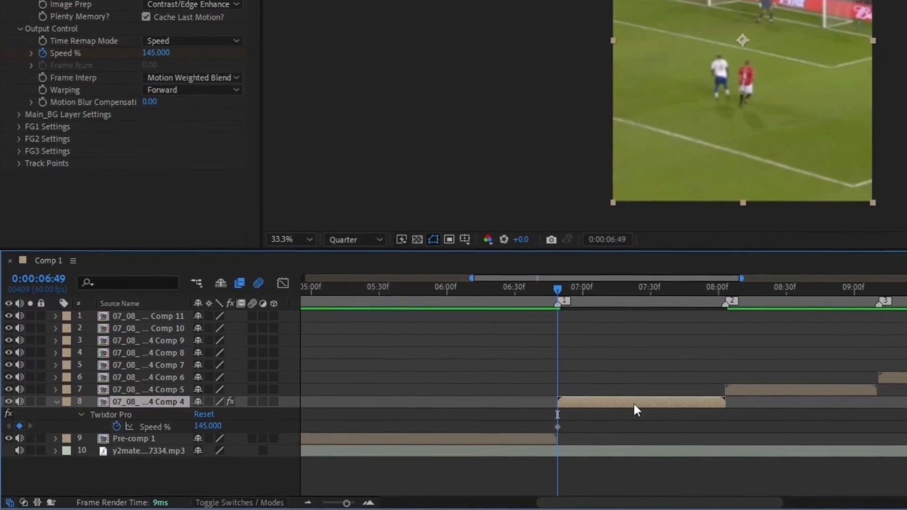
pyautogui.click(652, 341)
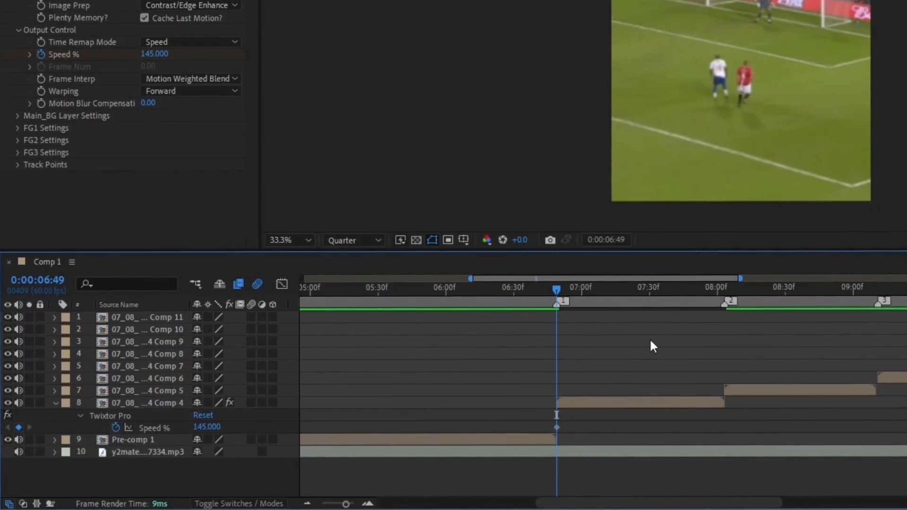
pyautogui.click(721, 293)
pyautogui.press('pageup')
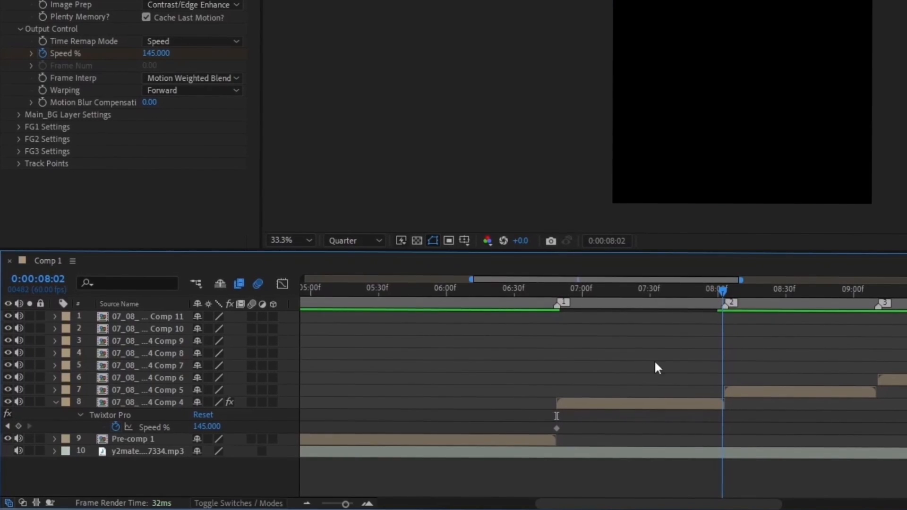
pyautogui.click(19, 427)
pyautogui.moveTo(658, 296); pyautogui.dragTo(643, 297)
pyautogui.click(608, 450)
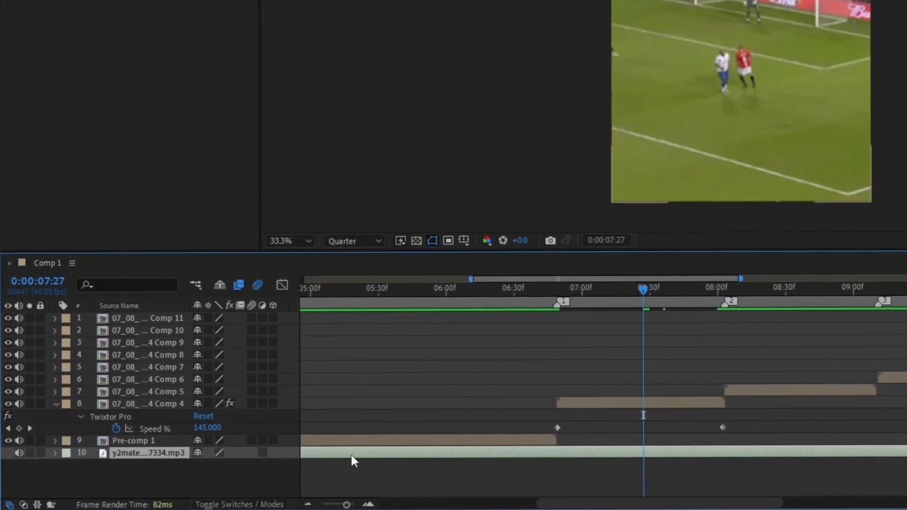
pyautogui.click(198, 428)
pyautogui.write('25')
pyautogui.press('Return')
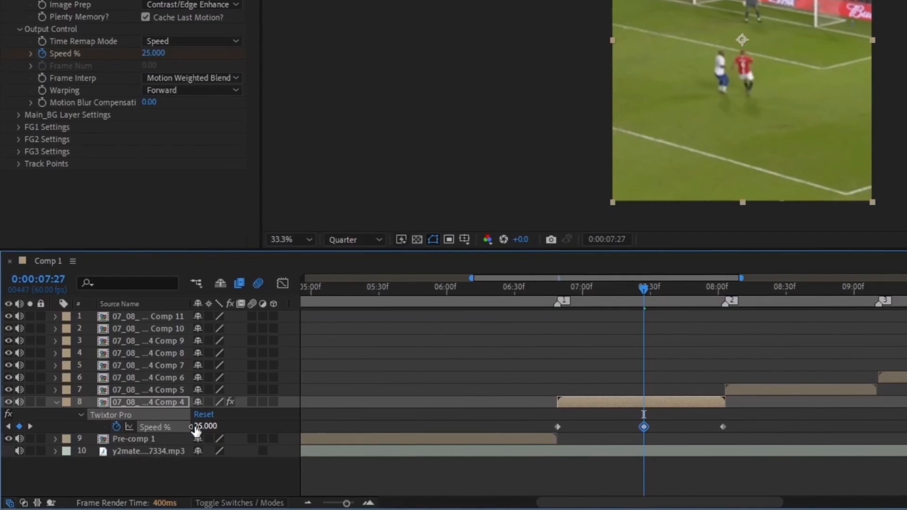
# Ease the three speed keyframes and apply the fre and ggg Flow curves
pyautogui.moveTo(523, 423); pyautogui.dragTo(742, 431)
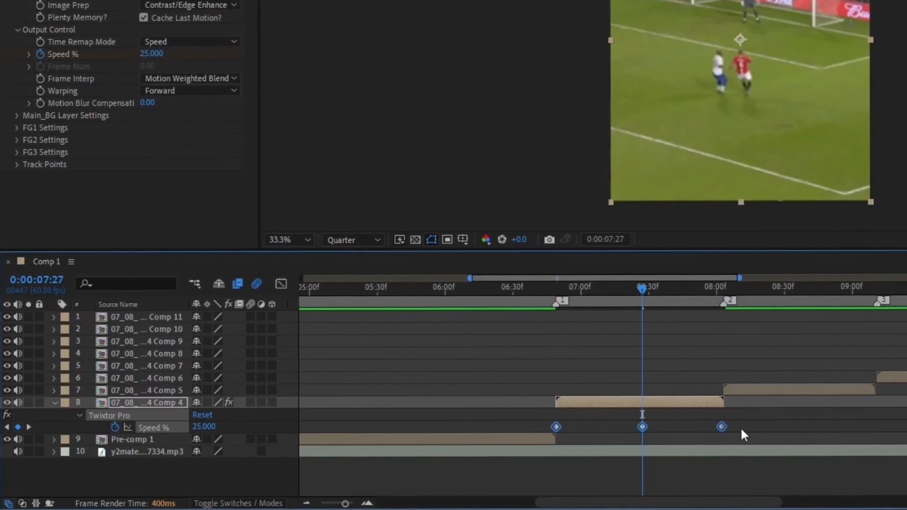
pyautogui.hotkey('ctrl', 'alt', 'h')
pyautogui.click(729, 432)
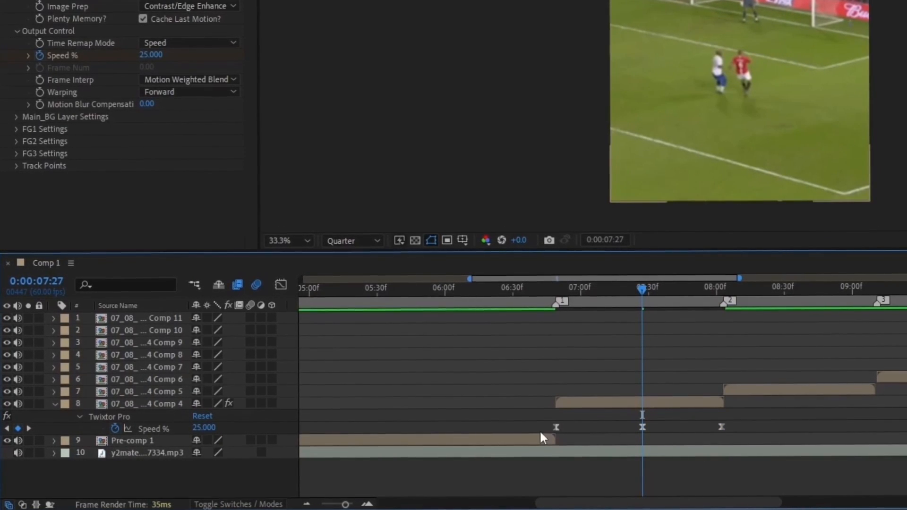
pyautogui.moveTo(541, 418)
pyautogui.mouseDown()
pyautogui.moveTo(655, 444)
pyautogui.moveTo(668, 431)
pyautogui.moveTo(545, 432)
pyautogui.mouseUp()
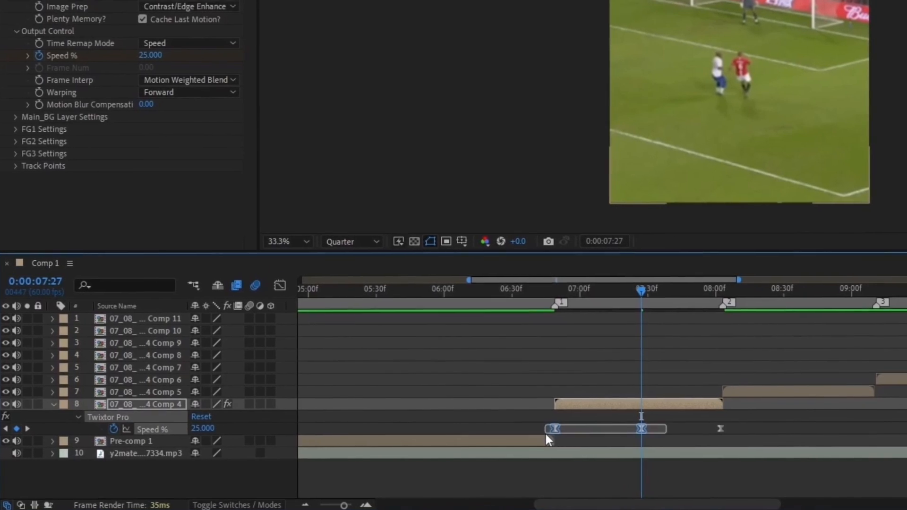
pyautogui.click(769, 110)
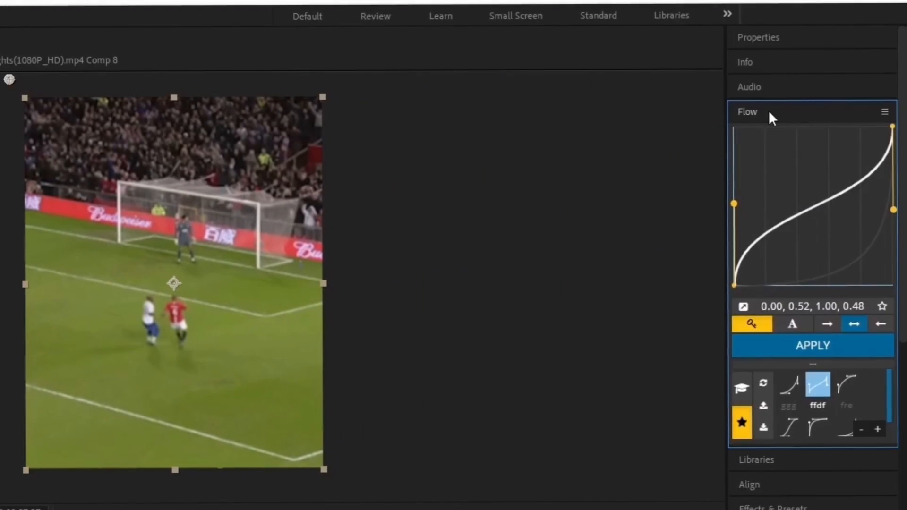
pyautogui.click(846, 384)
pyautogui.click(813, 346)
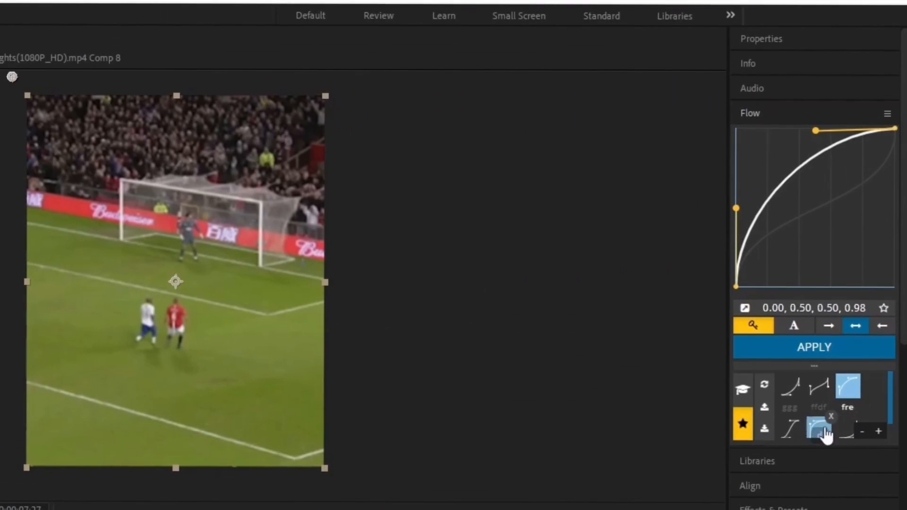
pyautogui.click(894, 334)
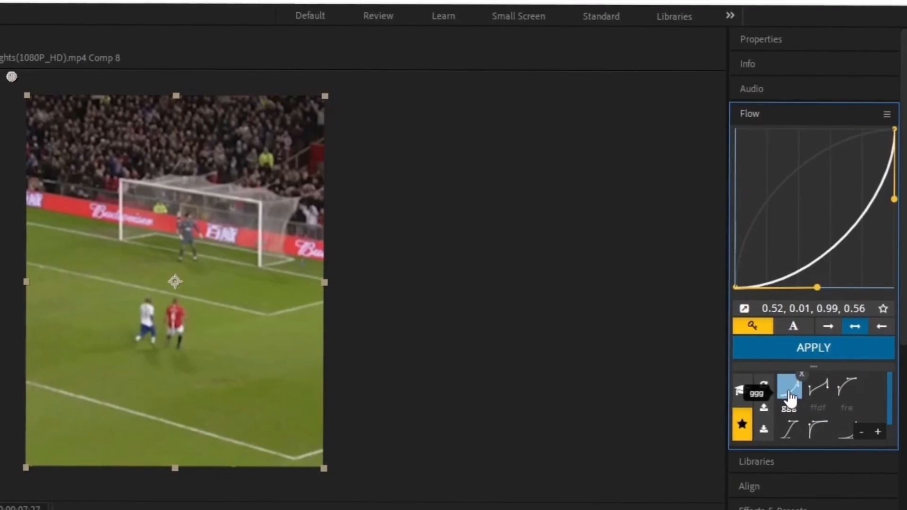
pyautogui.click(826, 342)
pyautogui.click(683, 431)
pyautogui.moveTo(648, 289); pyautogui.dragTo(560, 337)
# Keyframe layer 8's Scale from 100% at 06:49 to 120% at 08:02
pyautogui.click(608, 408)
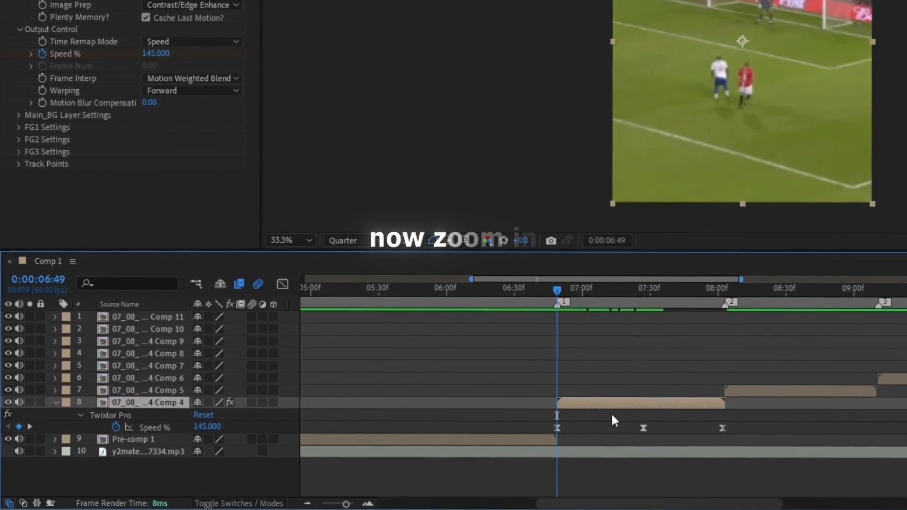
pyautogui.press('s')
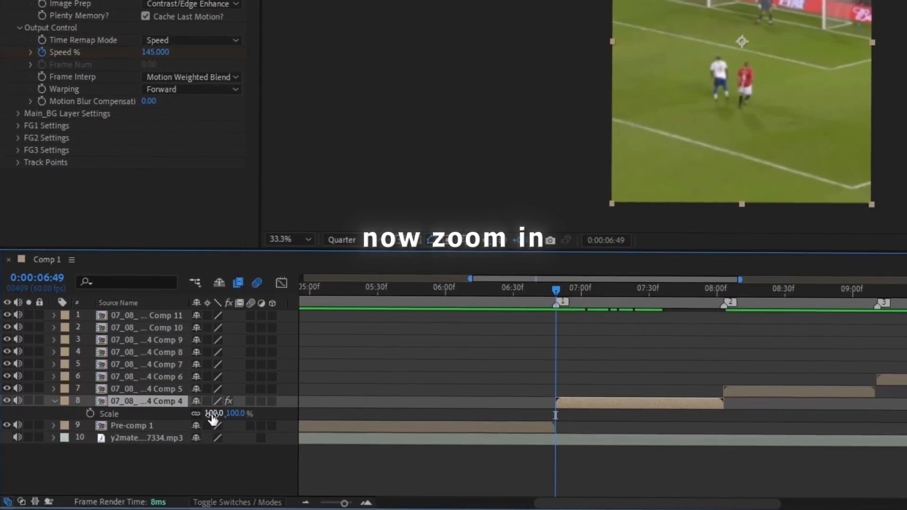
pyautogui.click(89, 413)
pyautogui.click(722, 288)
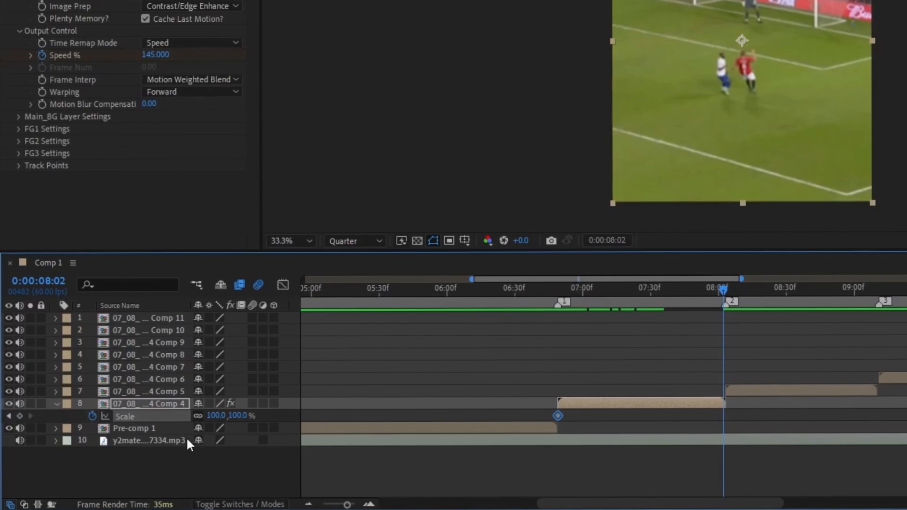
pyautogui.click(217, 415)
pyautogui.write('120')
pyautogui.press('Return')
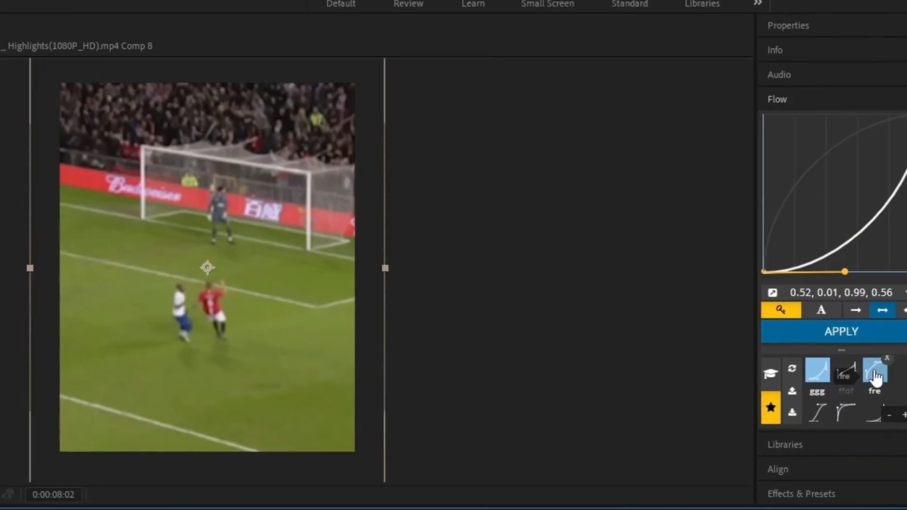
# Apply the ffdf Flow curve to the scale keyframes and preview the zoom
pyautogui.click(816, 388)
pyautogui.click(782, 355)
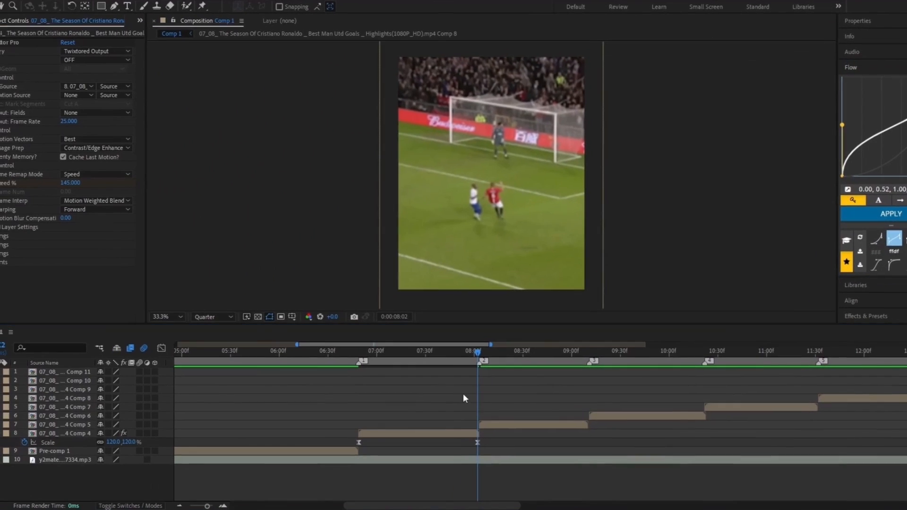
pyautogui.moveTo(265, 495); pyautogui.dragTo(204, 495)
pyautogui.press('s')
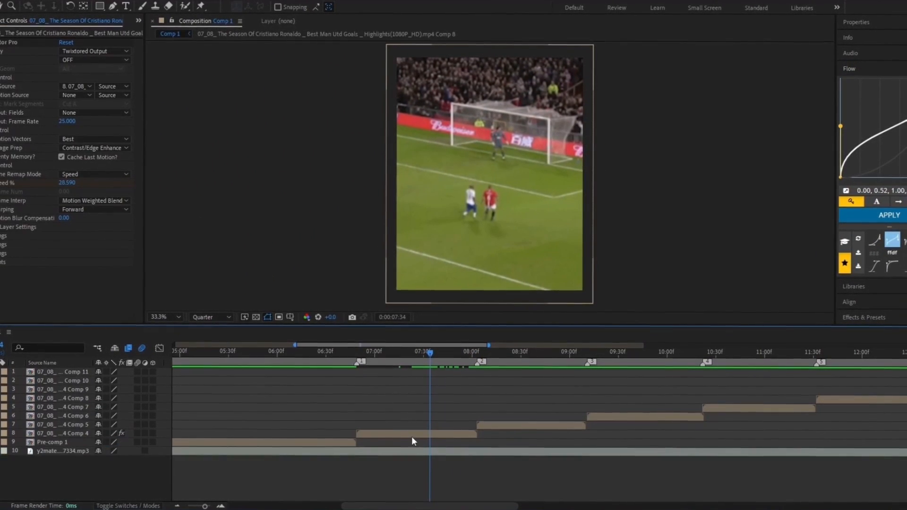
pyautogui.moveTo(417, 355); pyautogui.dragTo(355, 372)
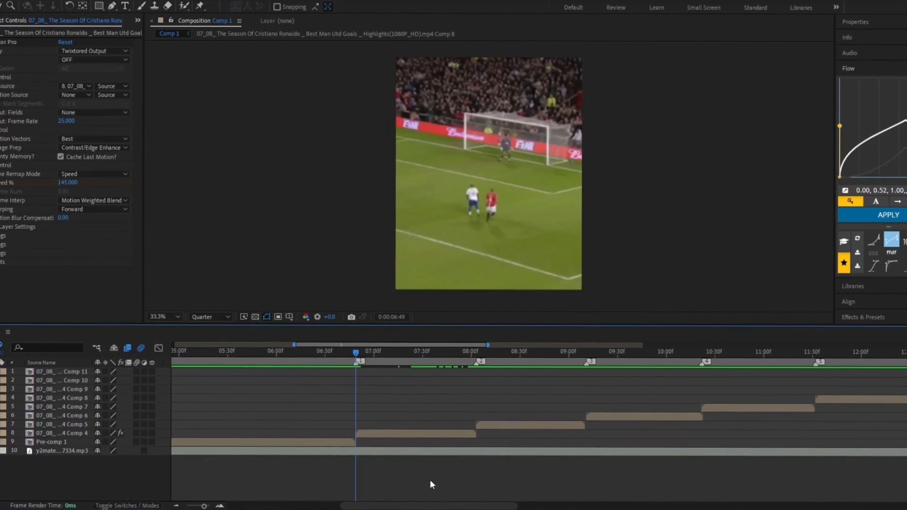
pyautogui.click(443, 432)
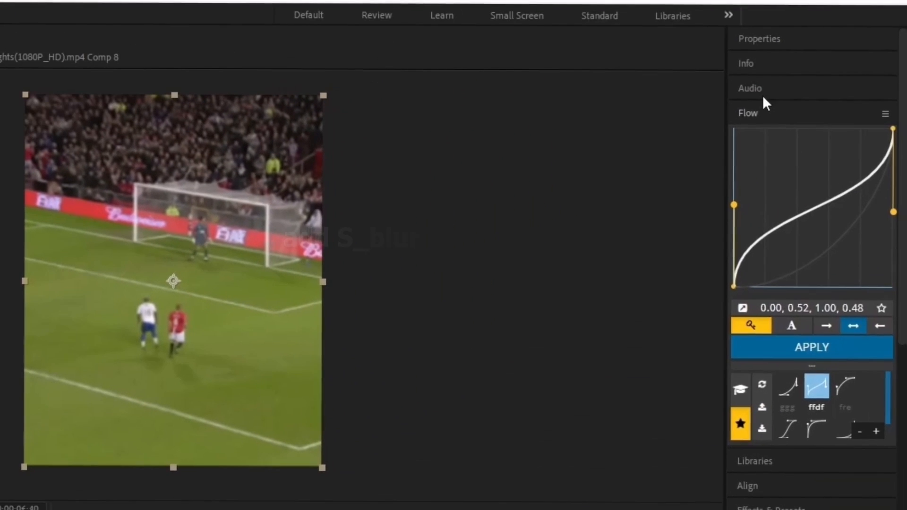
# Apply S_BlurMoCurves to the layer 8 clip
pyautogui.click(813, 88)
pyautogui.click(824, 146)
pyautogui.click(842, 162)
pyautogui.write('s_blur')
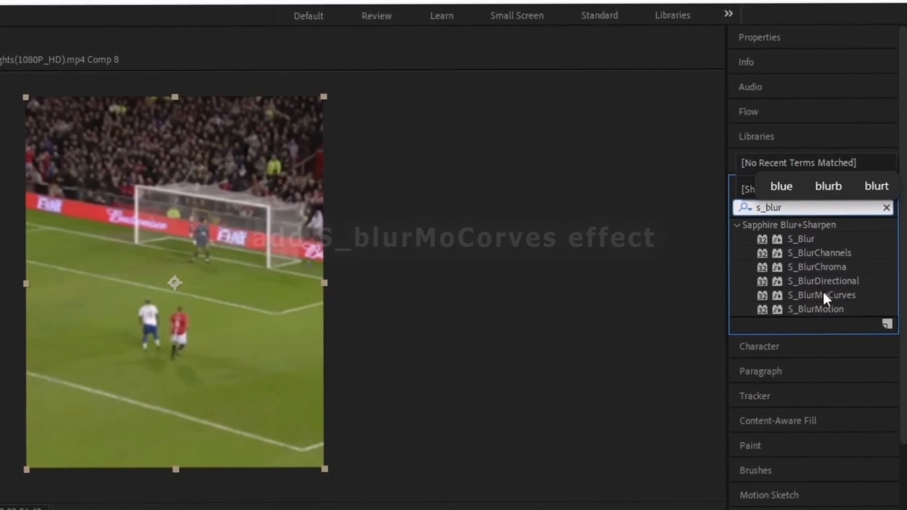
pyautogui.moveTo(823, 295); pyautogui.dragTo(22, 509)
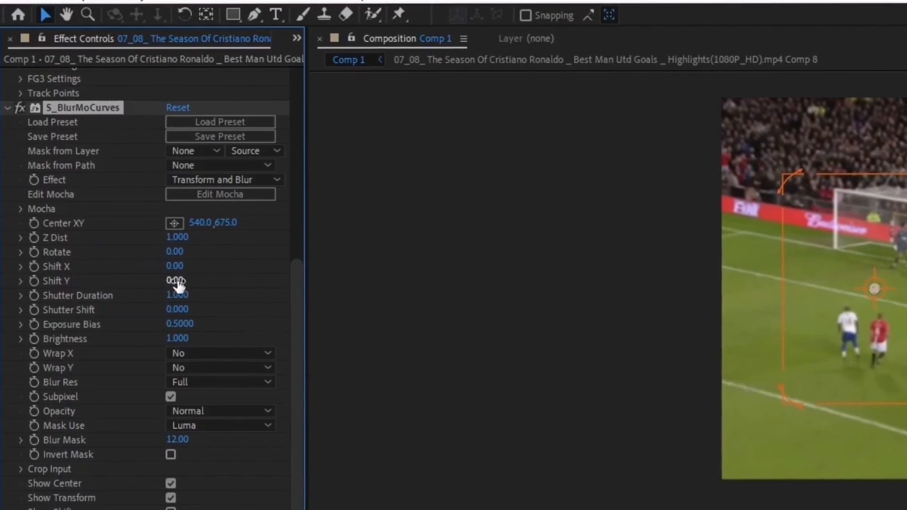
# Keyframe Shift Y at -500 and set Wrap Y to Reflect
pyautogui.click(29, 282)
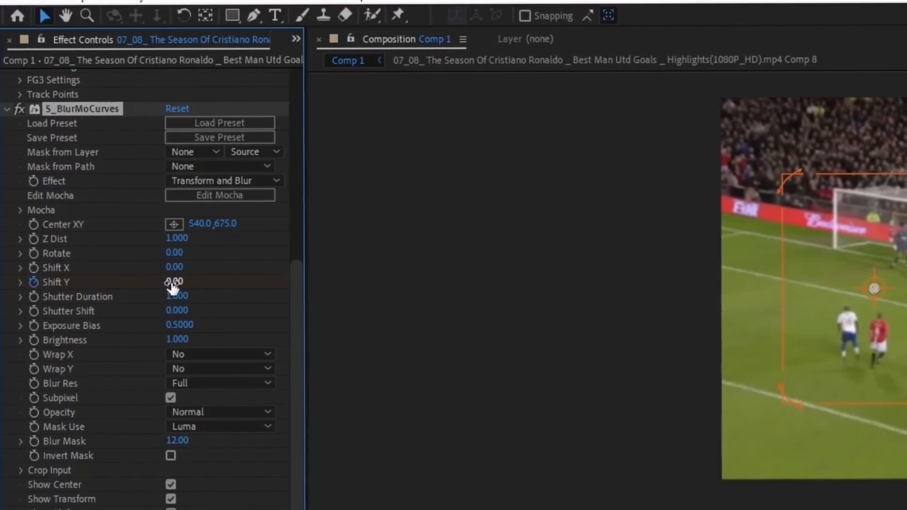
pyautogui.click(172, 283)
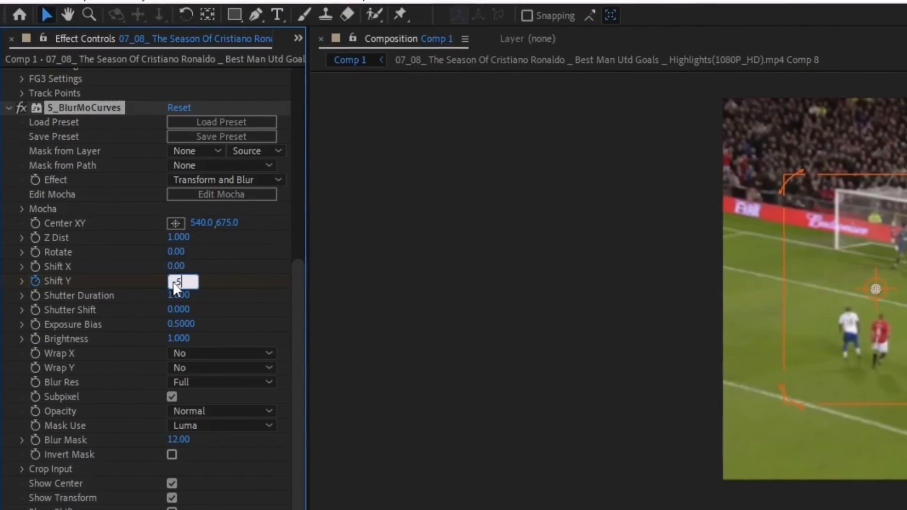
pyautogui.write('-500')
pyautogui.press('Return')
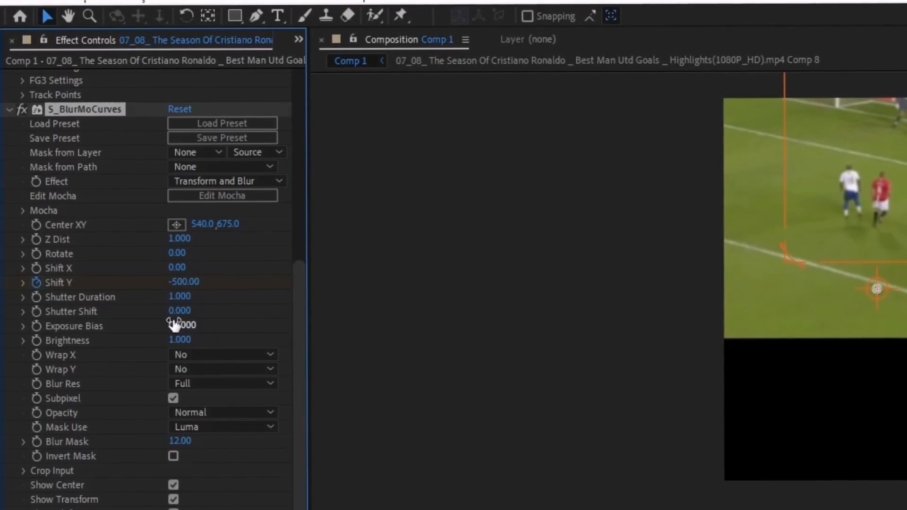
pyautogui.click(190, 369)
pyautogui.click(199, 424)
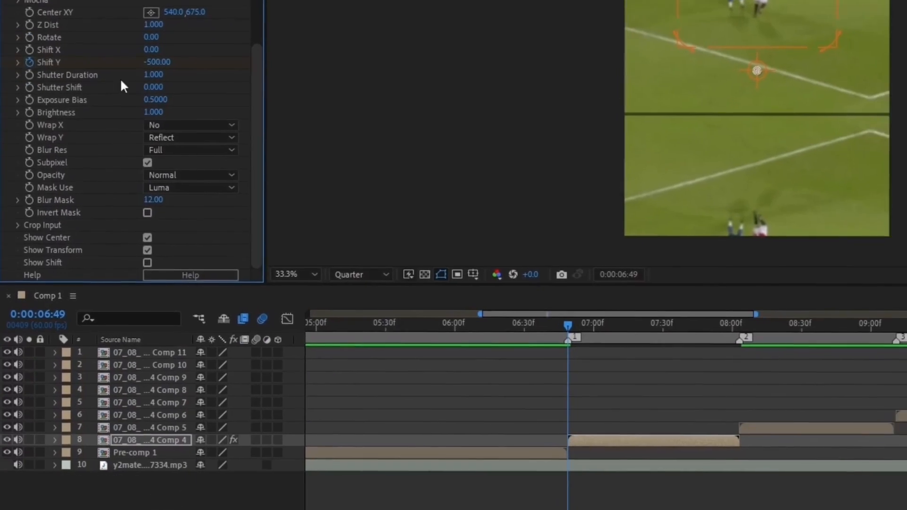
# Keyframe the Comp 4 clip's S_BlurMoCurves Shift Y at 100, -40 and 0 from 06:52 to 07:03
pyautogui.press('u')
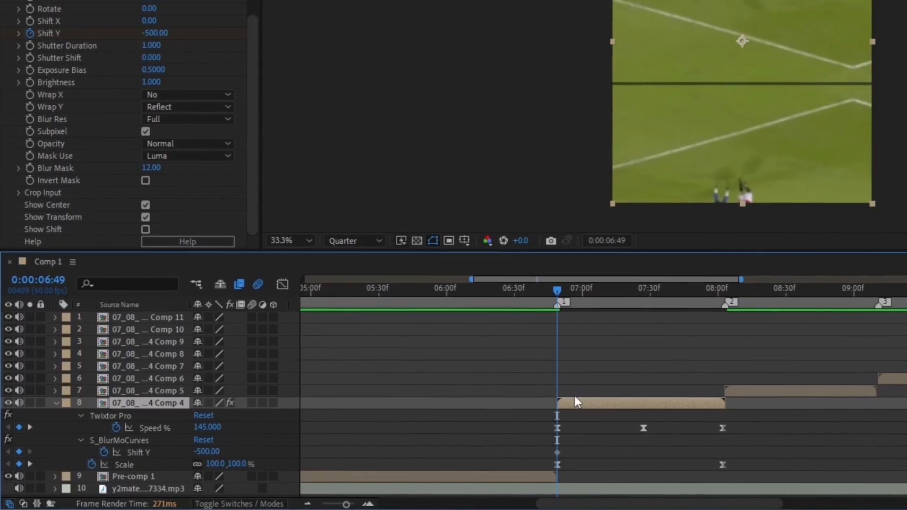
pyautogui.moveTo(593, 251); pyautogui.dragTo(594, 209)
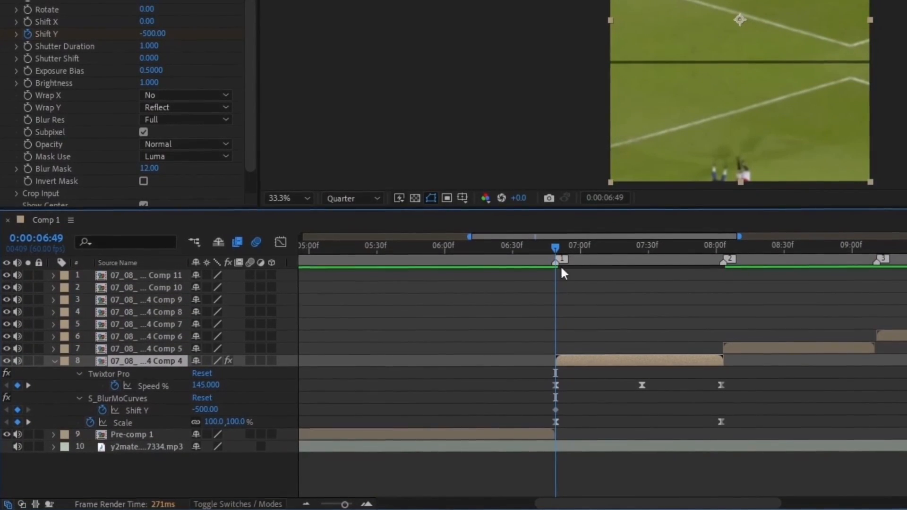
pyautogui.moveTo(559, 246); pyautogui.dragTo(567, 246)
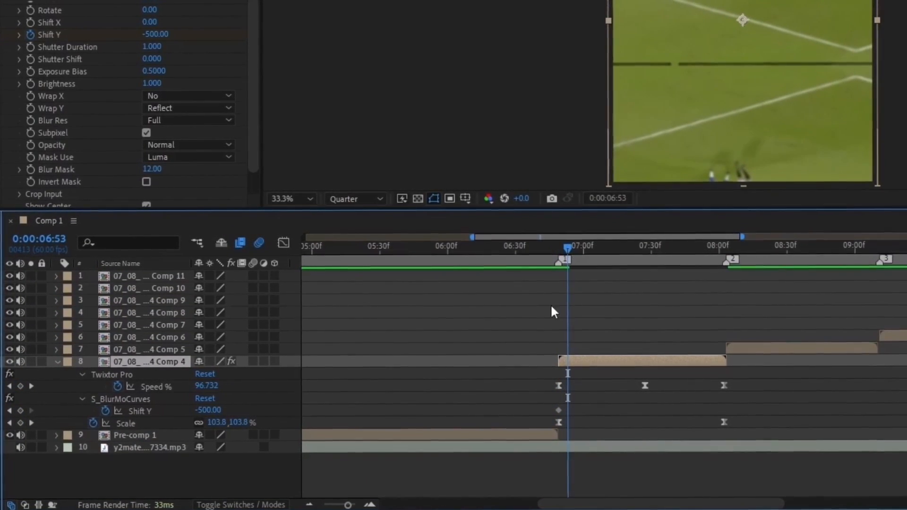
pyautogui.click(197, 408)
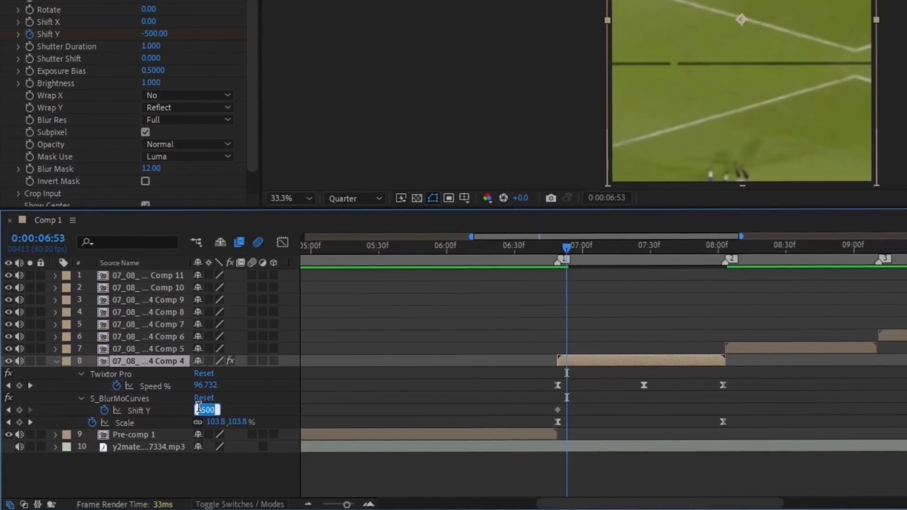
pyautogui.write('100')
pyautogui.press('Return')
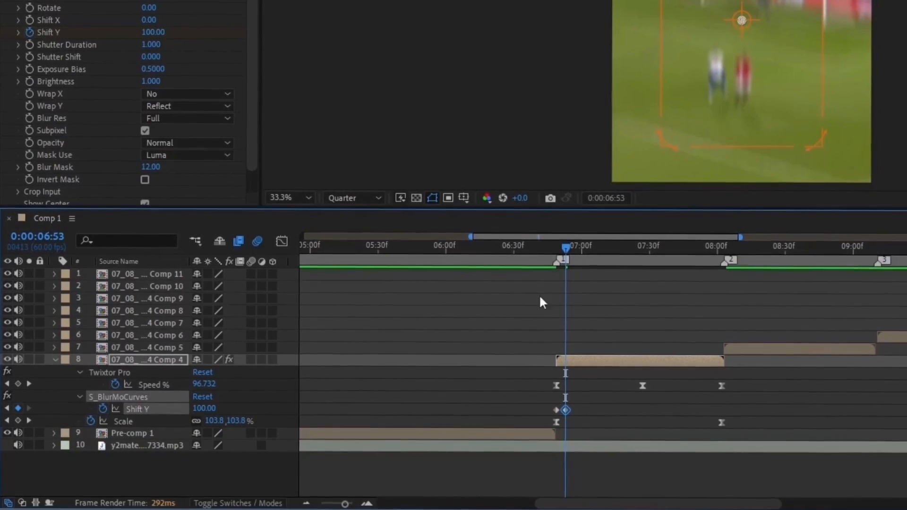
pyautogui.moveTo(564, 251); pyautogui.dragTo(576, 257)
pyautogui.click(197, 408)
pyautogui.write('-40')
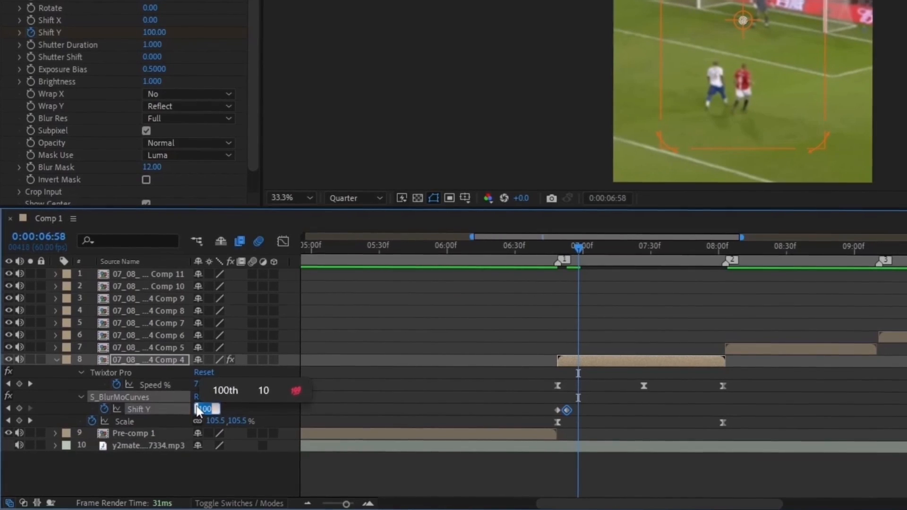
pyautogui.press('Return')
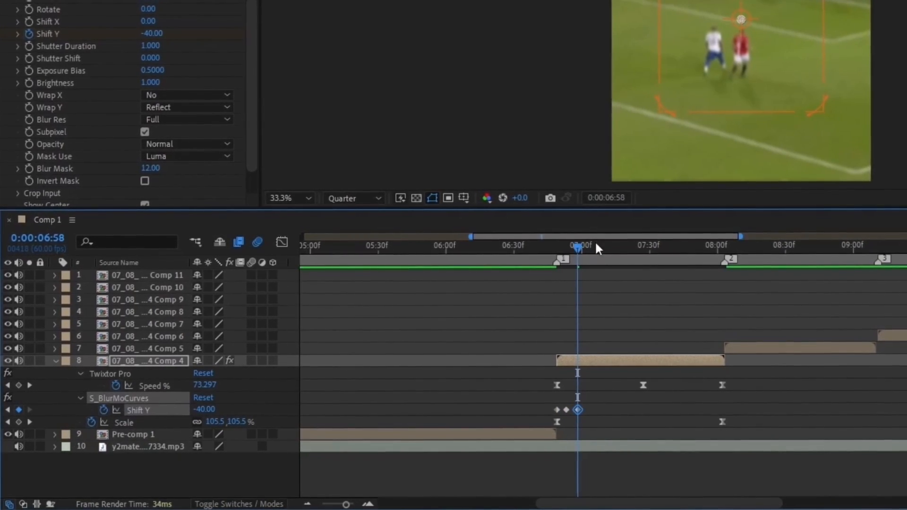
pyautogui.moveTo(576, 245); pyautogui.dragTo(588, 245)
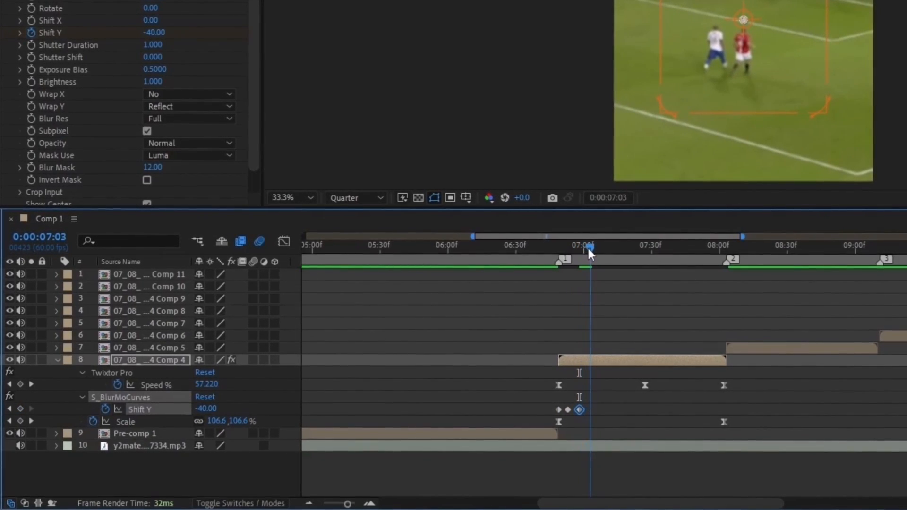
pyautogui.click(203, 409)
pyautogui.write('0')
pyautogui.press('Return')
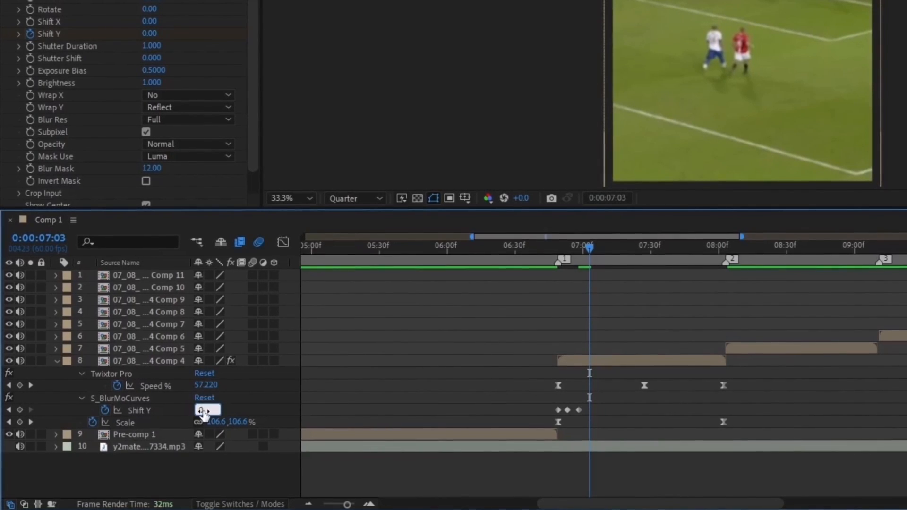
# Apply Easy Ease (F9) to the Shift Y keyframes and preview the swipe-in
pyautogui.moveTo(544, 401); pyautogui.dragTo(603, 412)
pyautogui.press('F9')
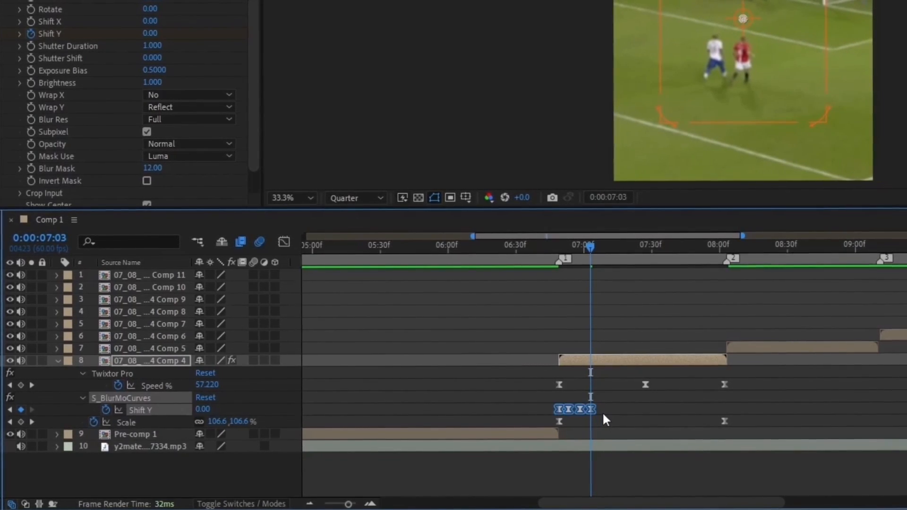
pyautogui.click(604, 415)
pyautogui.moveTo(580, 245); pyautogui.dragTo(585, 295)
pyautogui.press('space')
# Add a Shift Y keyframe at 07:43 and set Shift Y to 200 at 08:02
pyautogui.click(584, 360)
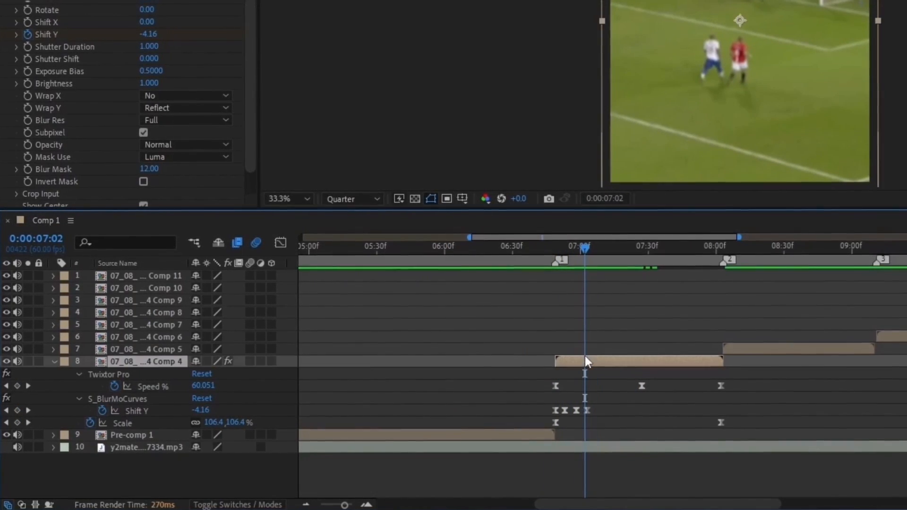
pyautogui.moveTo(680, 246)
pyautogui.mouseDown()
pyautogui.moveTo(688, 259)
pyautogui.moveTo(673, 252)
pyautogui.mouseUp()
pyautogui.press('=')
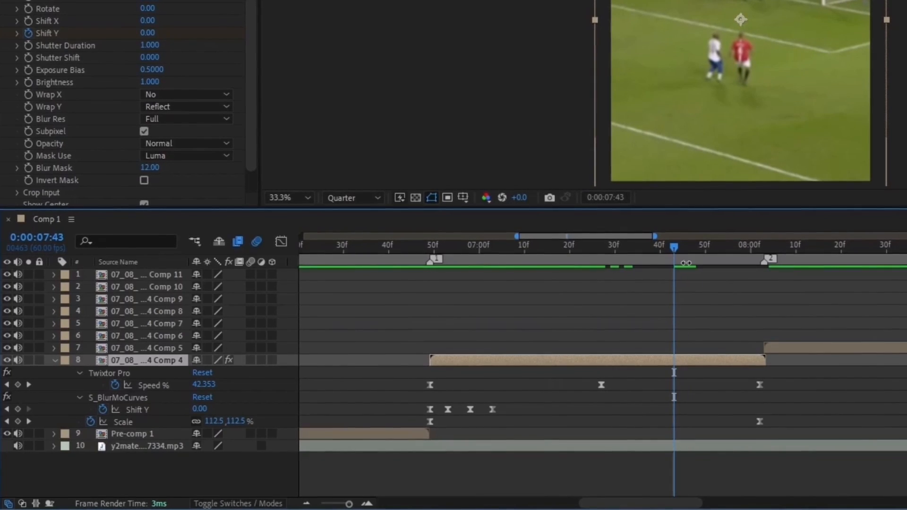
pyautogui.click(18, 409)
pyautogui.click(751, 250)
pyautogui.moveTo(751, 250); pyautogui.dragTo(760, 254)
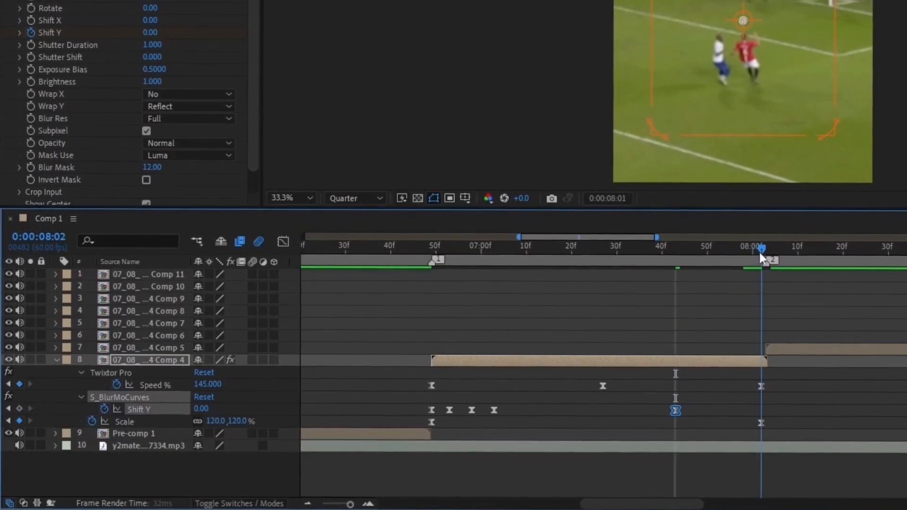
pyautogui.click(199, 411)
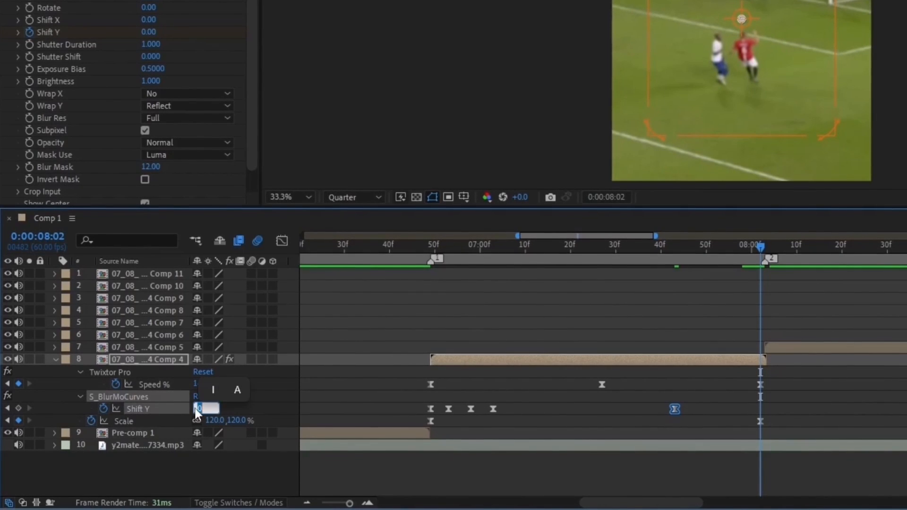
pyautogui.write('200')
pyautogui.press('Return')
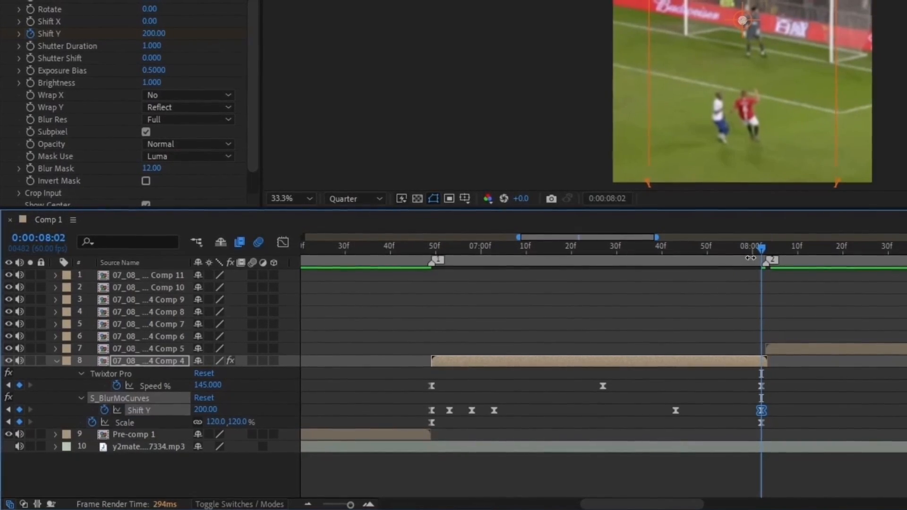
# Nudge the 07:59 Shift Y keyframe slightly later and replay the swipe-out
pyautogui.moveTo(760, 250); pyautogui.dragTo(750, 249)
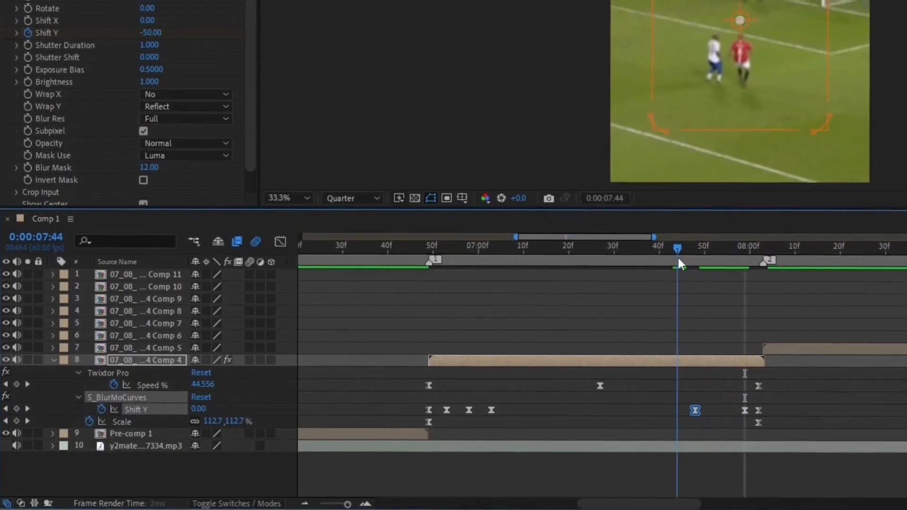
pyautogui.moveTo(697, 411); pyautogui.dragTo(700, 410)
pyautogui.click(699, 429)
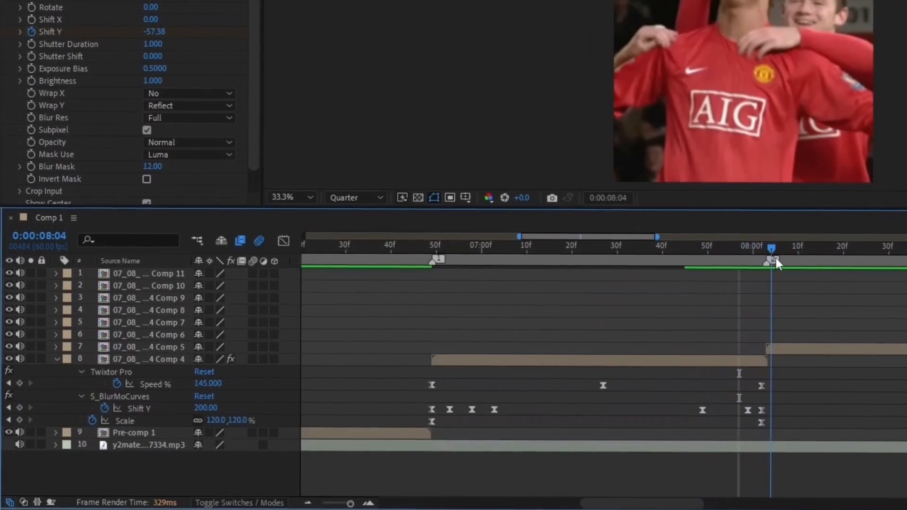
pyautogui.press('space')
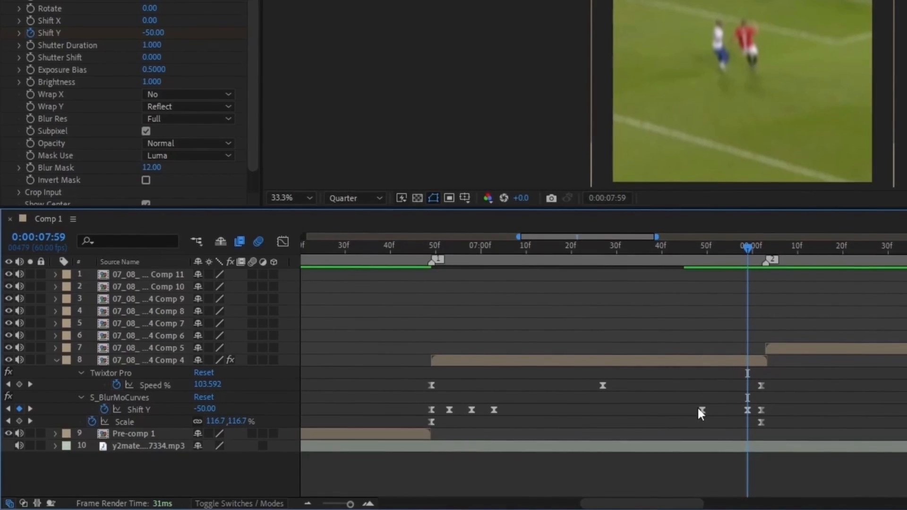
pyautogui.click(745, 410)
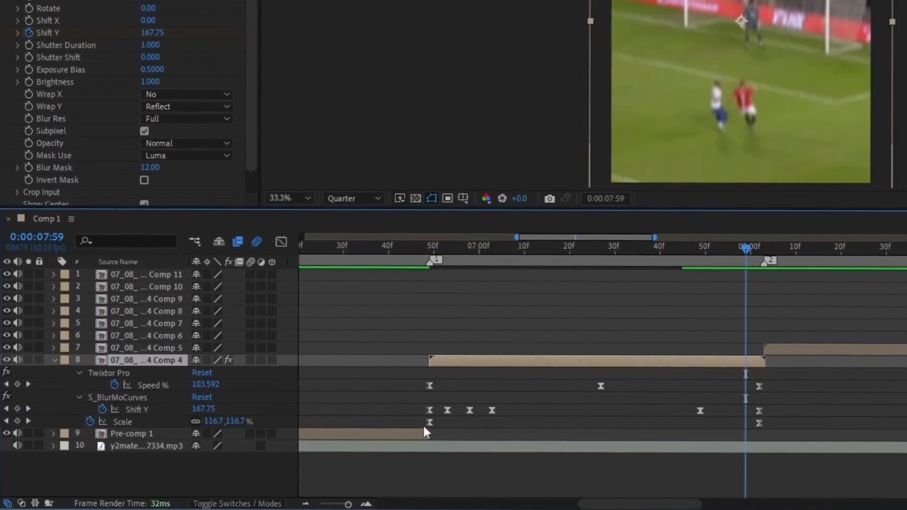
pyautogui.click(205, 408)
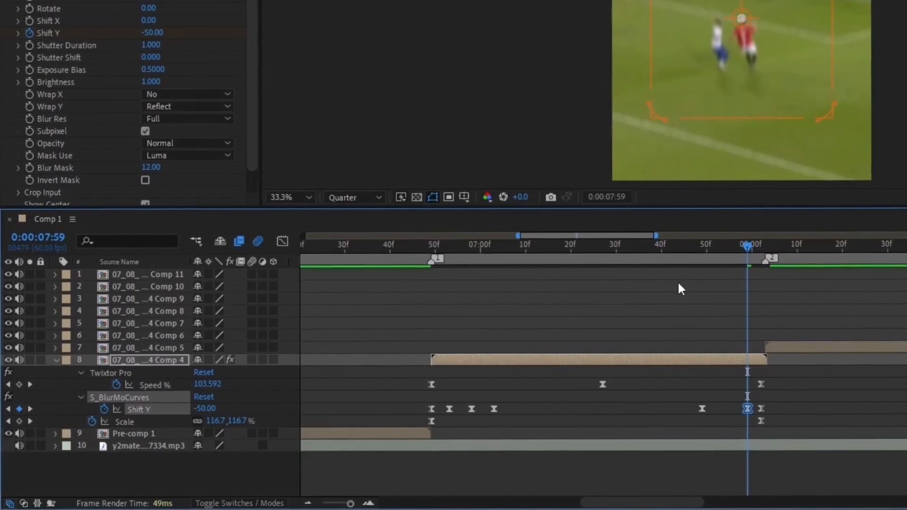
pyautogui.click(658, 271)
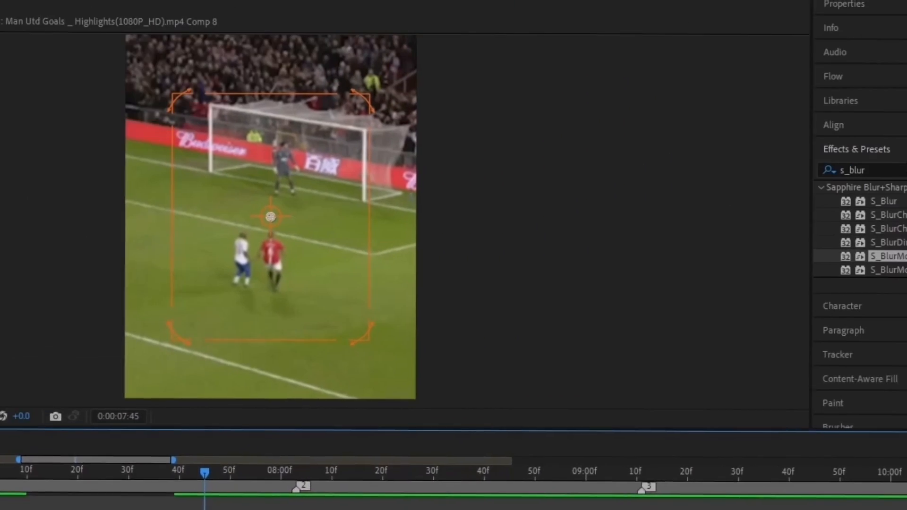
# Apply BCC Directional Blur with a 0° angle and keyframe Blur Amount at 0 at 07:48
pyautogui.write('direct')
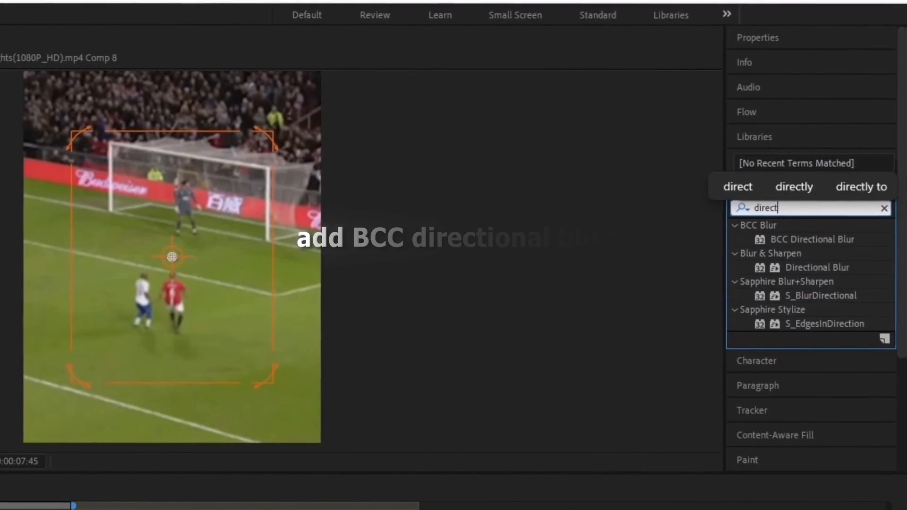
pyautogui.write('io')
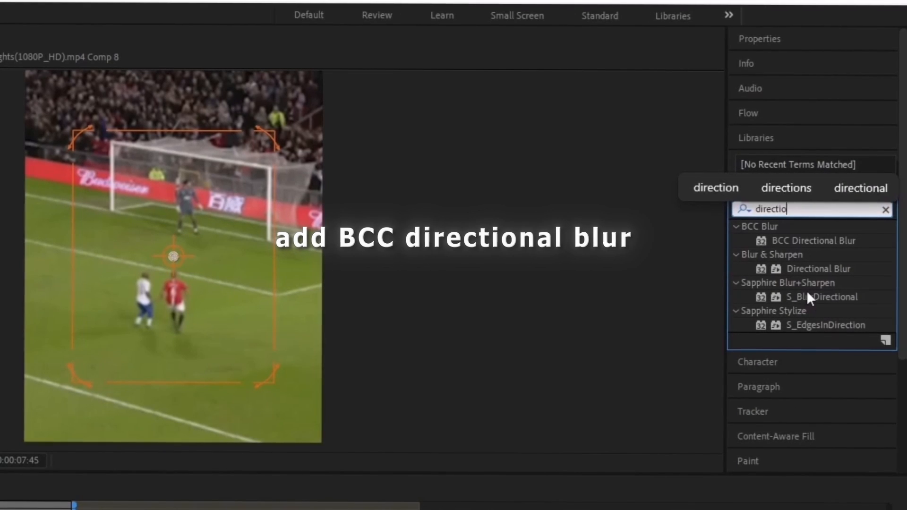
pyautogui.doubleClick(806, 241)
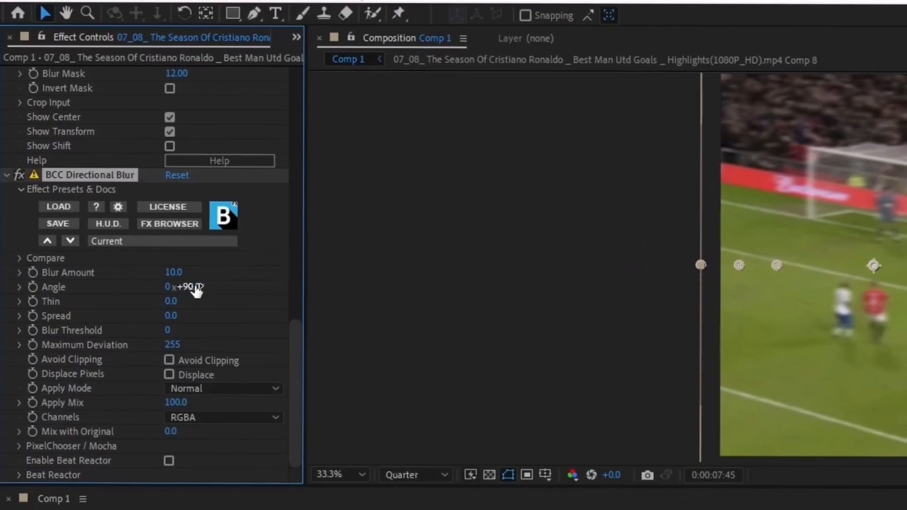
pyautogui.click(76, 173)
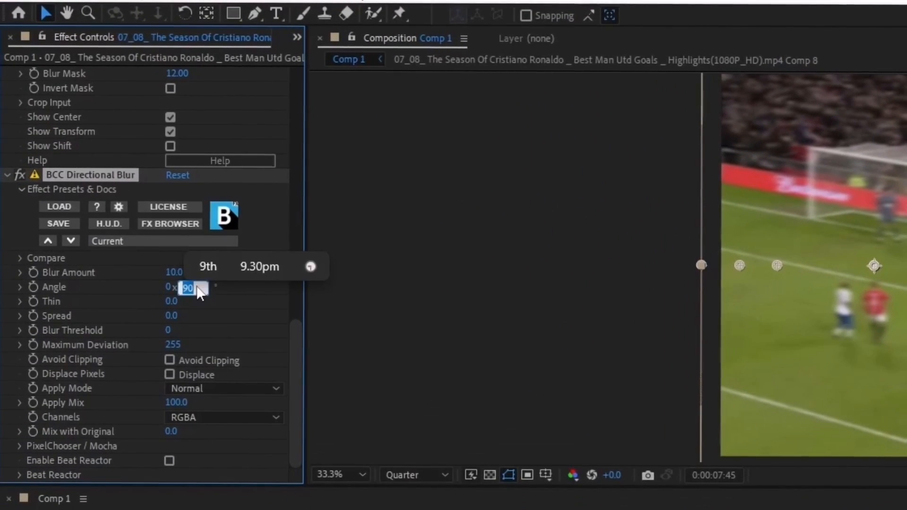
pyautogui.write('0')
pyautogui.press('Return')
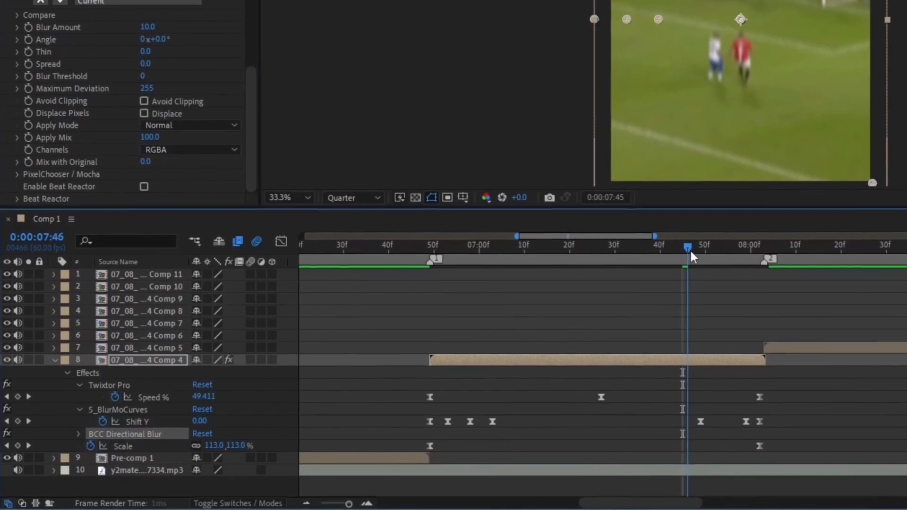
pyautogui.moveTo(691, 253); pyautogui.dragTo(699, 252)
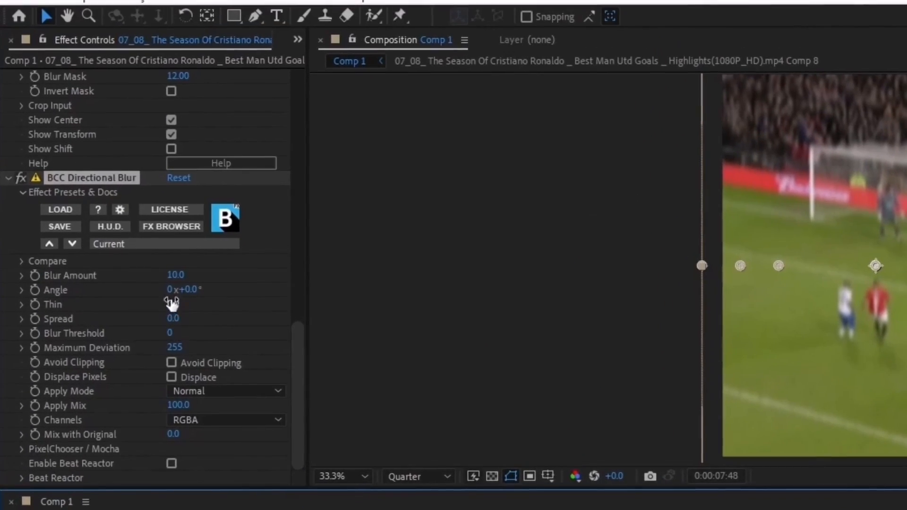
pyautogui.click(148, 27)
pyautogui.write('0')
pyautogui.press('Return')
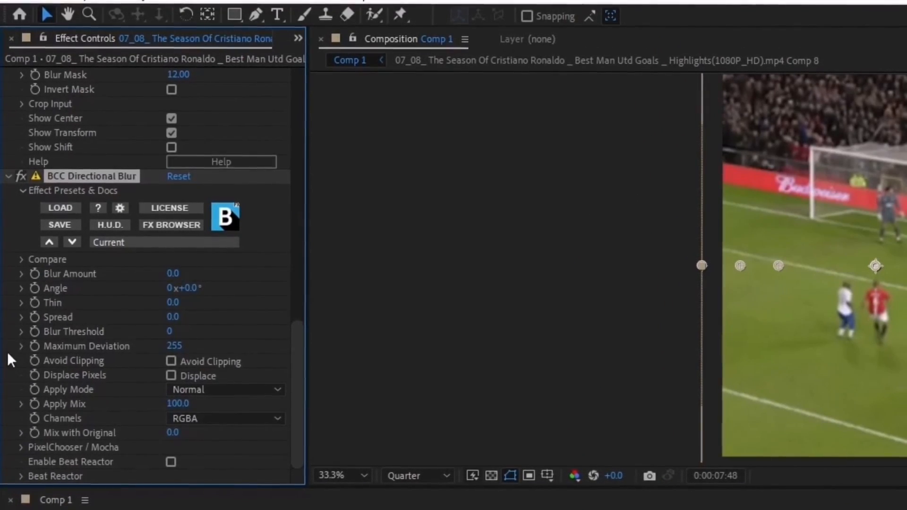
pyautogui.click(33, 274)
# Keyframe Blur Amount at 0 at 07:03, and at 125 at 06:49 and 08:02
pyautogui.click(508, 358)
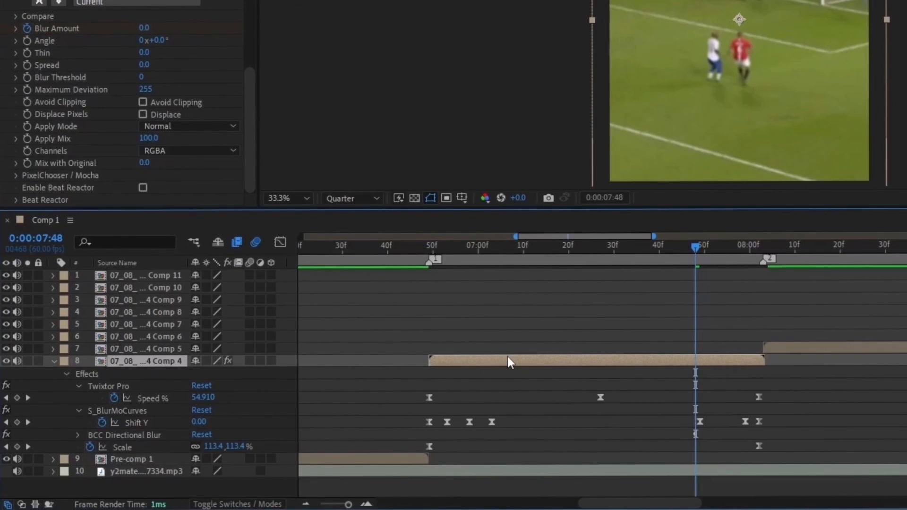
pyautogui.press('u')
pyautogui.press('u')
pyautogui.press('u')
pyautogui.press('u')
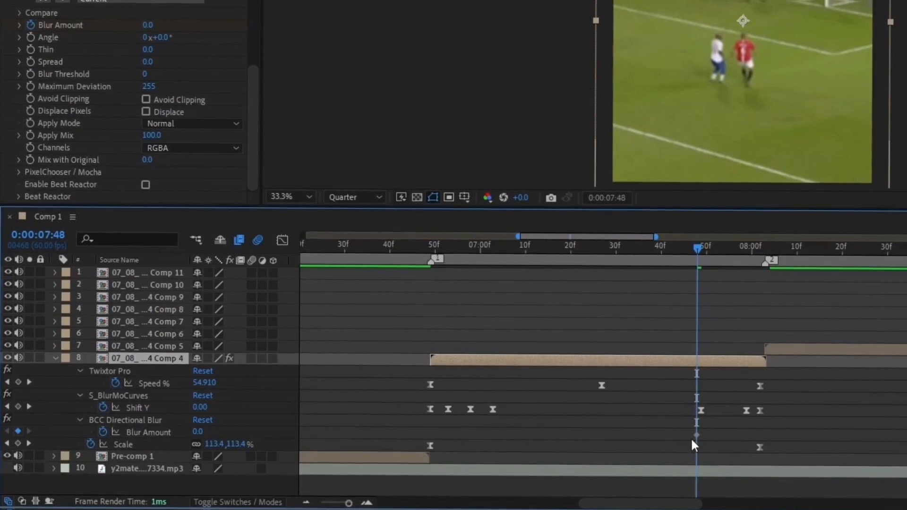
pyautogui.moveTo(702, 252); pyautogui.dragTo(496, 302)
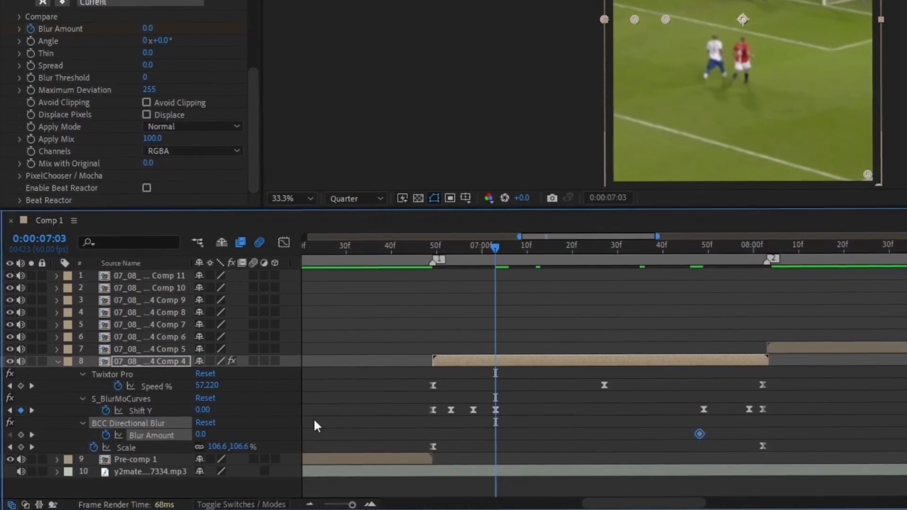
pyautogui.click(21, 435)
pyautogui.moveTo(496, 248); pyautogui.dragTo(427, 261)
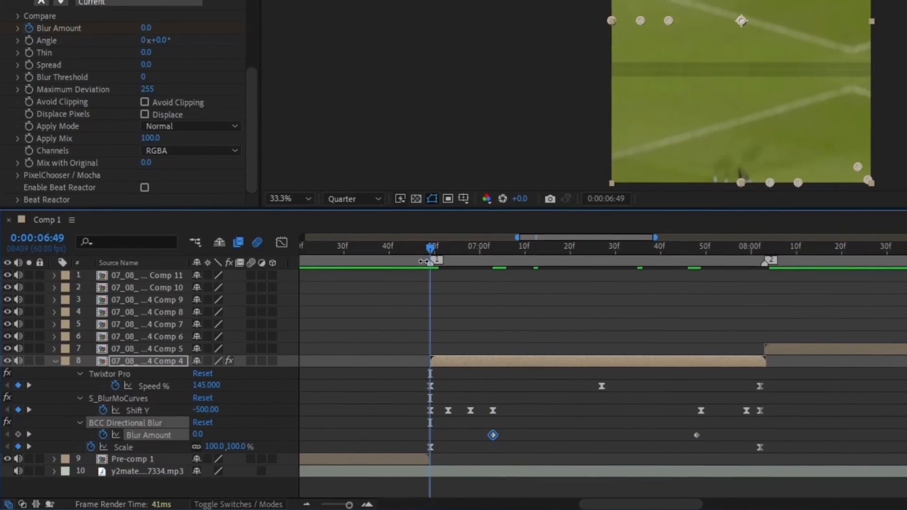
pyautogui.click(197, 434)
pyautogui.write('125')
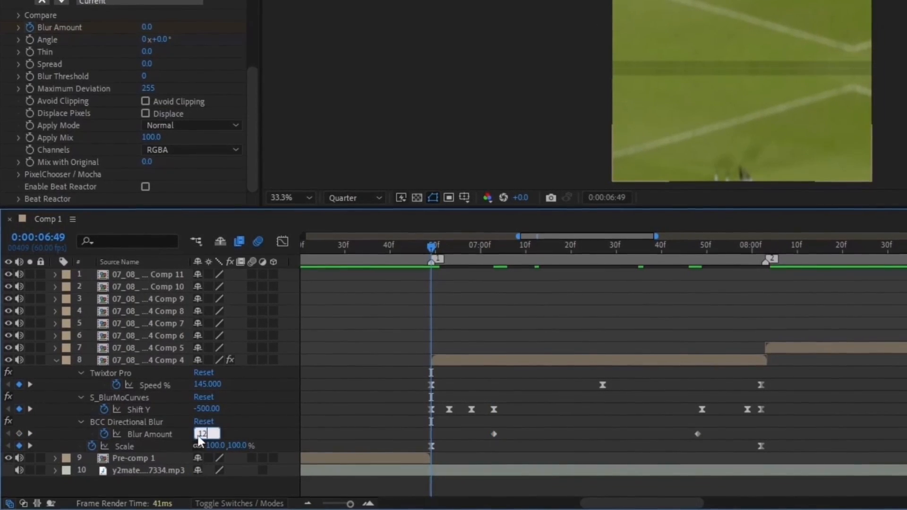
pyautogui.press('Return')
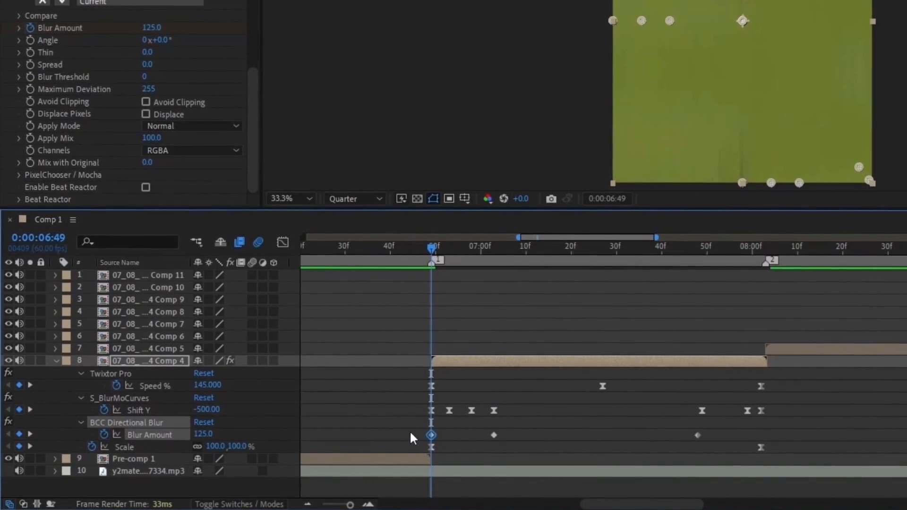
pyautogui.click(754, 245)
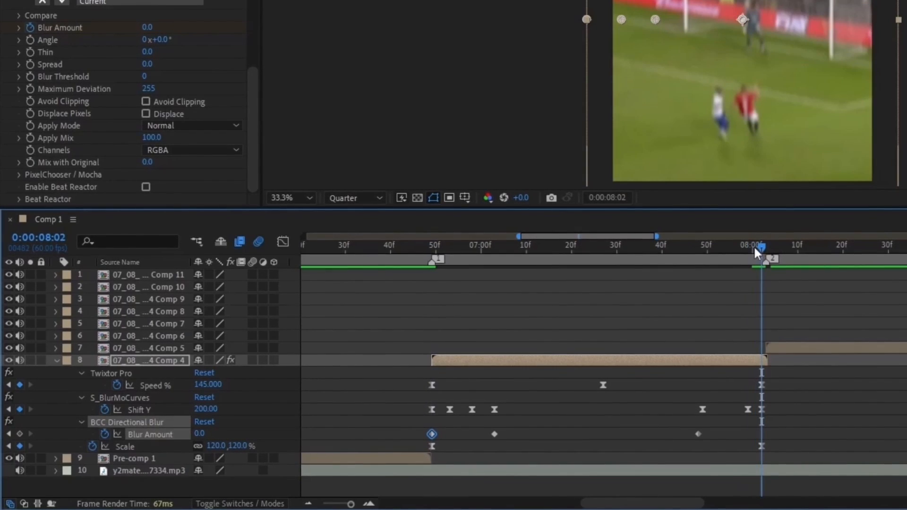
pyautogui.click(198, 434)
pyautogui.write('125')
pyautogui.press('Return')
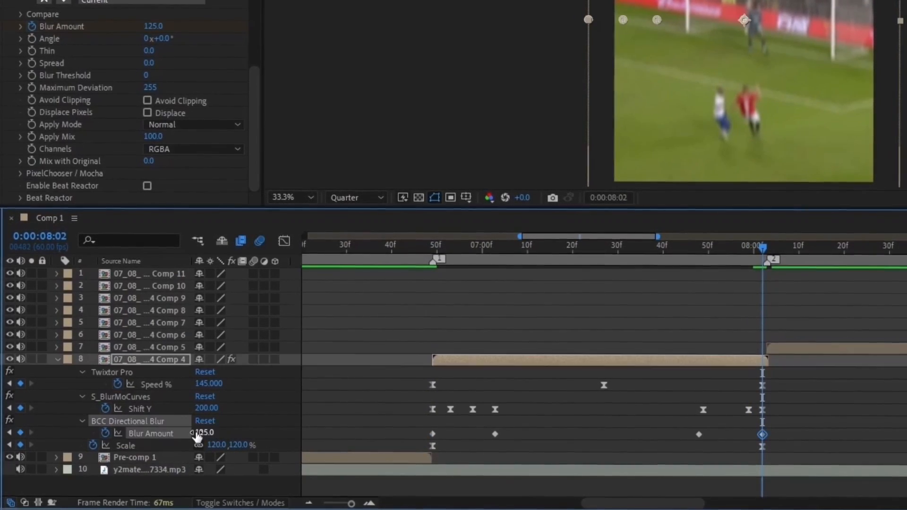
# Apply Easy Ease to all four Blur Amount keyframes
pyautogui.moveTo(674, 429); pyautogui.dragTo(783, 451)
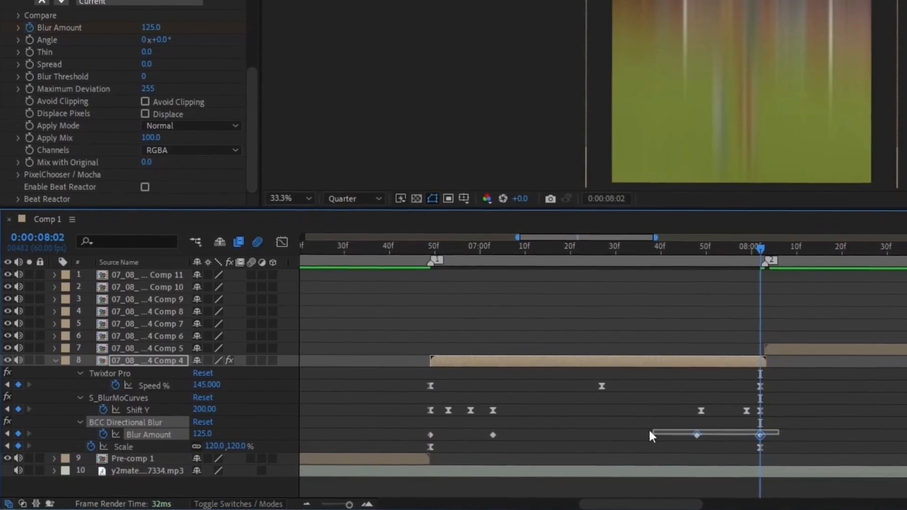
pyautogui.moveTo(651, 434); pyautogui.dragTo(396, 427)
pyautogui.press('F9')
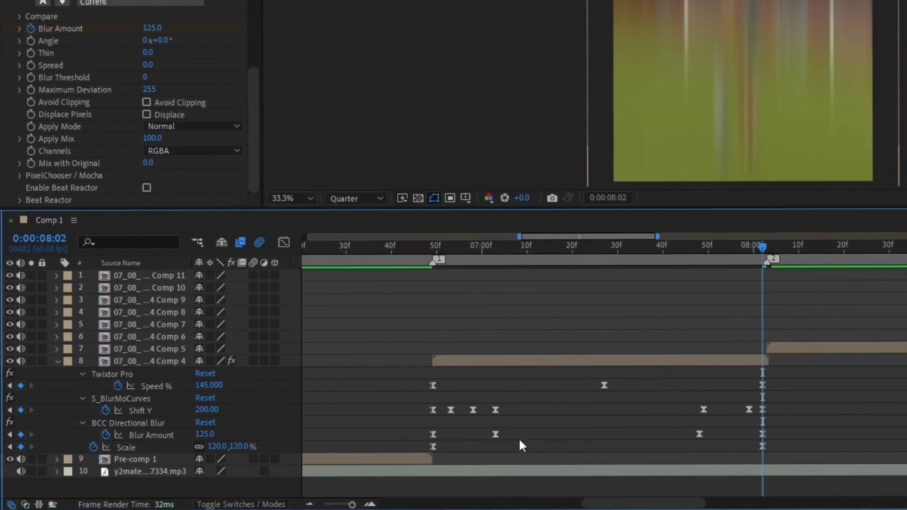
pyautogui.moveTo(520, 440); pyautogui.dragTo(424, 415)
# Steepen the first Blur Amount keyframe's curve in the Graph Editor and preview the transition
pyautogui.click(281, 240)
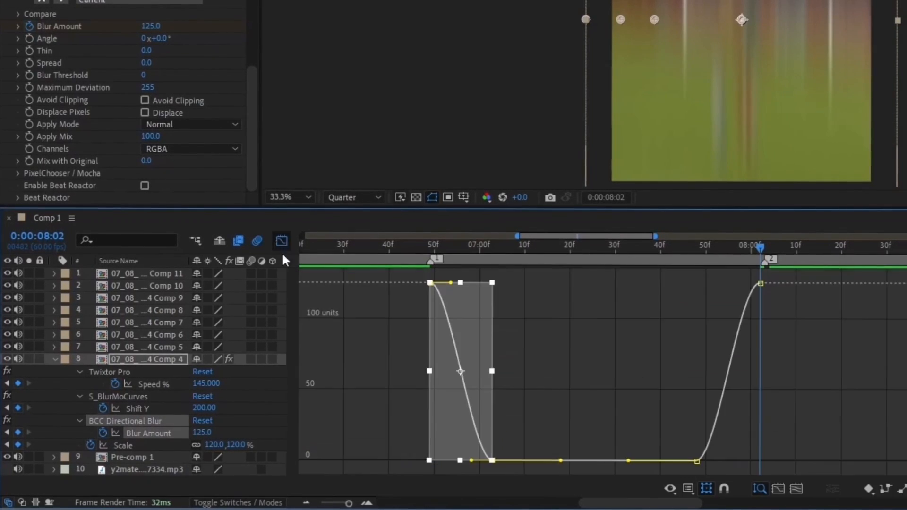
pyautogui.click(441, 279)
pyautogui.click(429, 283)
pyautogui.moveTo(450, 283); pyautogui.dragTo(423, 305)
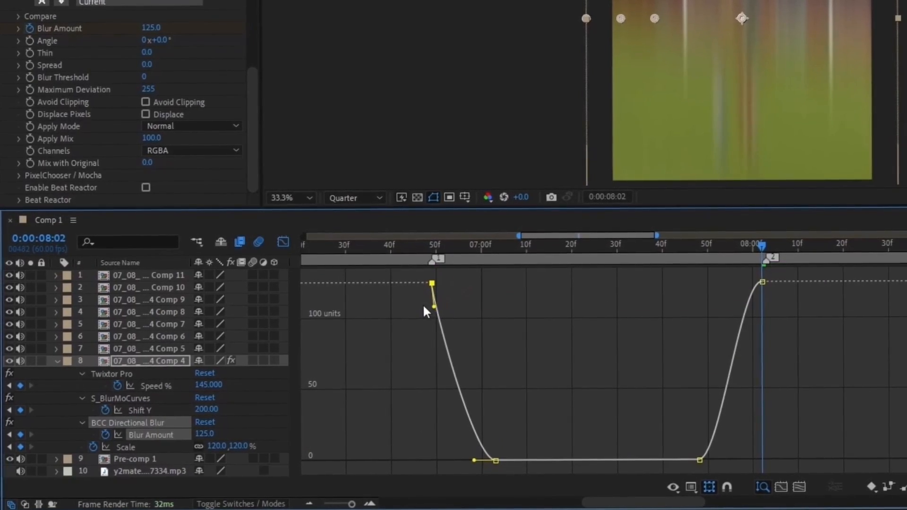
pyautogui.click(742, 322)
pyautogui.click(761, 284)
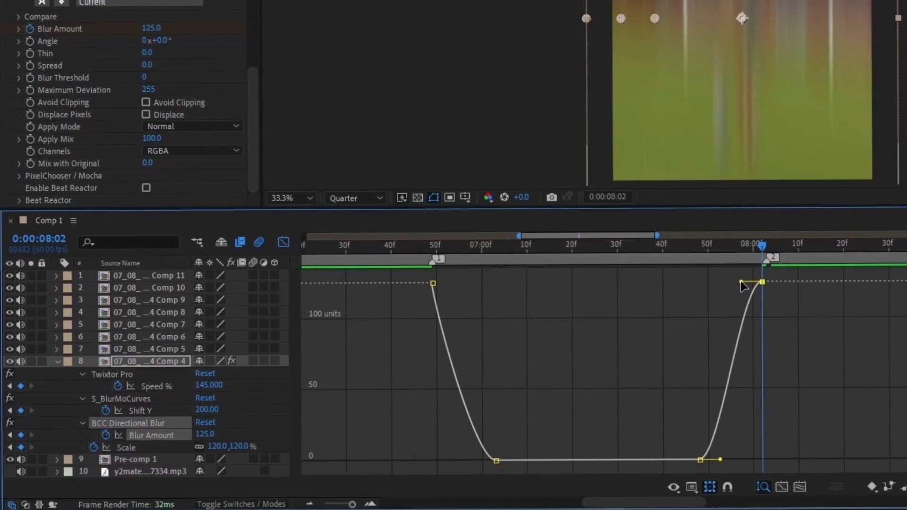
pyautogui.hotkey('shift', 'F3')
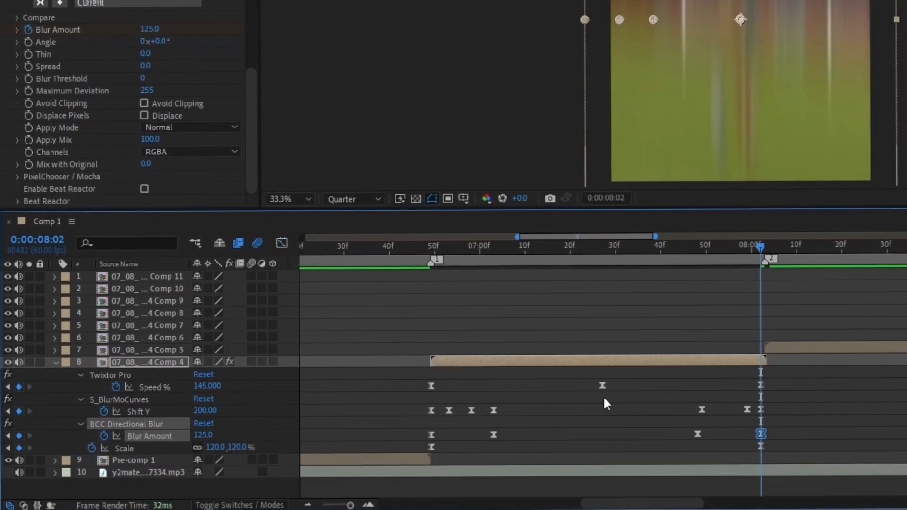
pyautogui.moveTo(644, 247); pyautogui.dragTo(406, 272)
pyautogui.hscroll(-5, 425, 283)
pyautogui.click(652, 247)
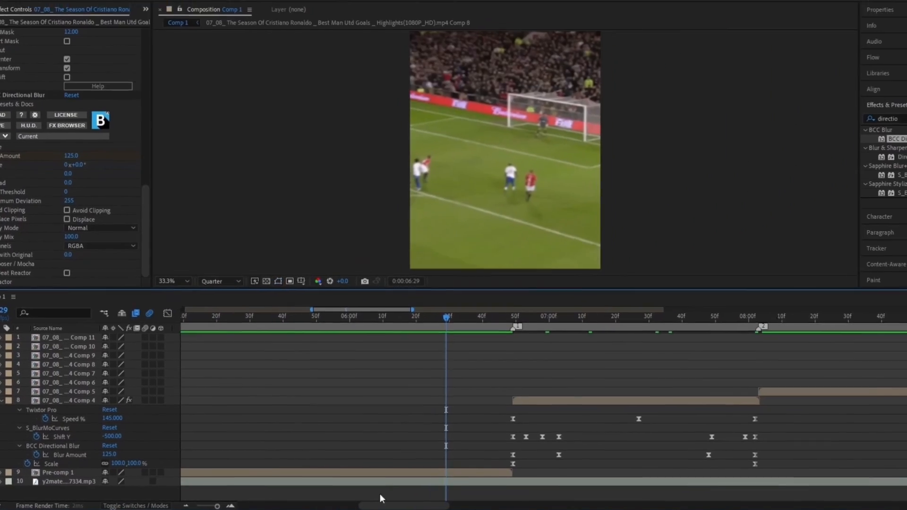
pyautogui.press('space')
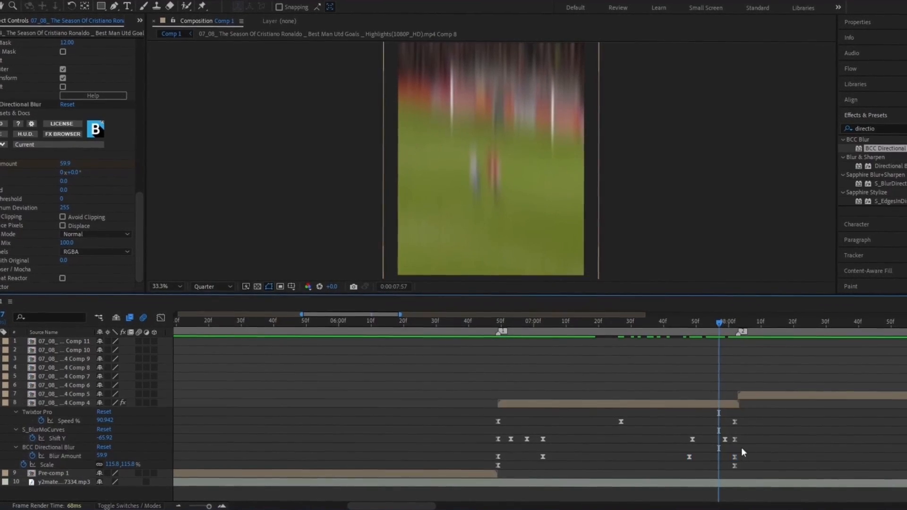
# Apply the 0.84, 0.02, 1.00, 0.20 Flow curve to the two later Blur Amount keyframes
pyautogui.moveTo(742, 449); pyautogui.dragTo(682, 461)
pyautogui.click(852, 70)
pyautogui.click(894, 240)
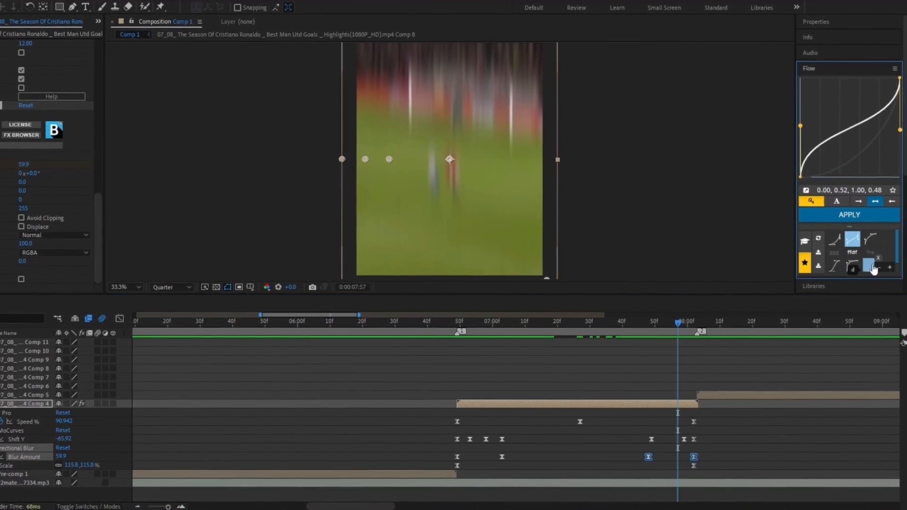
pyautogui.click(872, 266)
pyautogui.click(841, 216)
pyautogui.click(689, 391)
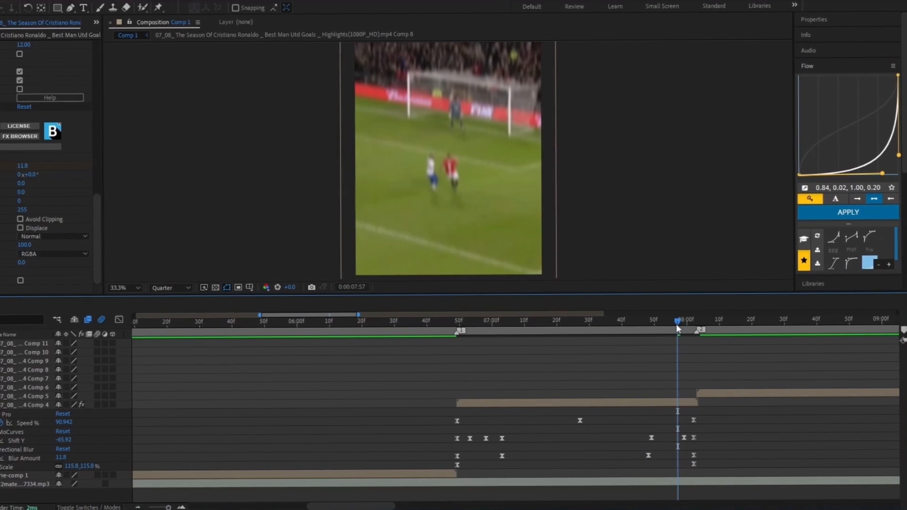
pyautogui.moveTo(665, 336); pyautogui.dragTo(460, 363)
# Select layer 8 and clear the Effects & Presets search field
pyautogui.click(492, 403)
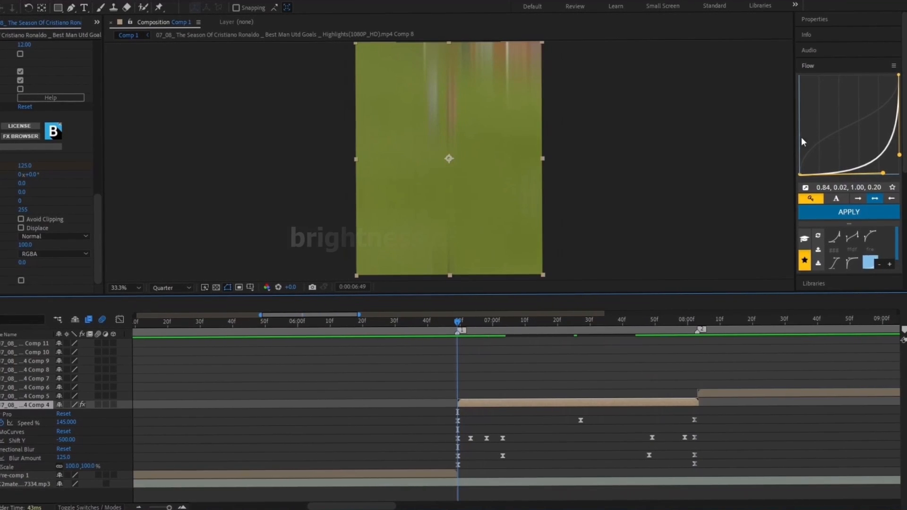
pyautogui.click(826, 67)
pyautogui.click(834, 112)
pyautogui.moveTo(836, 125); pyautogui.dragTo(749, 127)
# Apply Brightness & Contrast to layer 8 with Brightness 125 at 06:49 fading down, and preview the flash
pyautogui.write('bright')
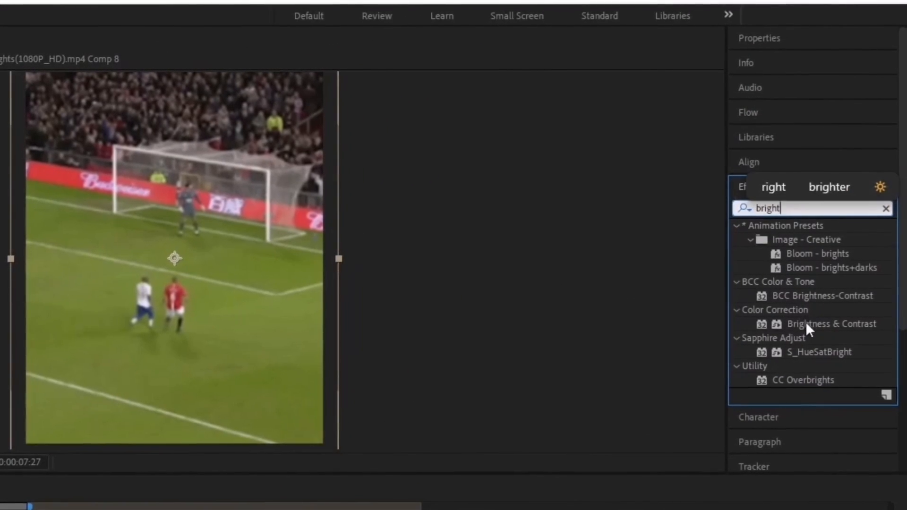
pyautogui.moveTo(805, 324); pyautogui.dragTo(667, 401)
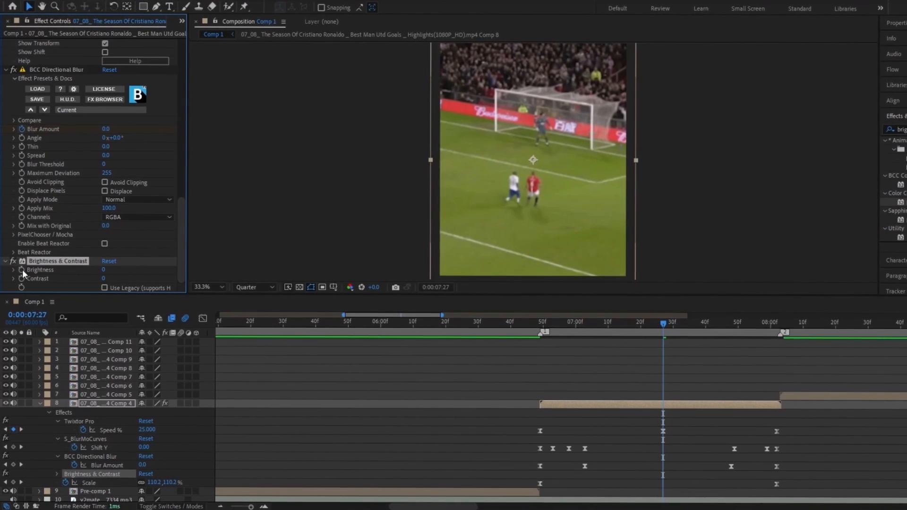
pyautogui.click(542, 324)
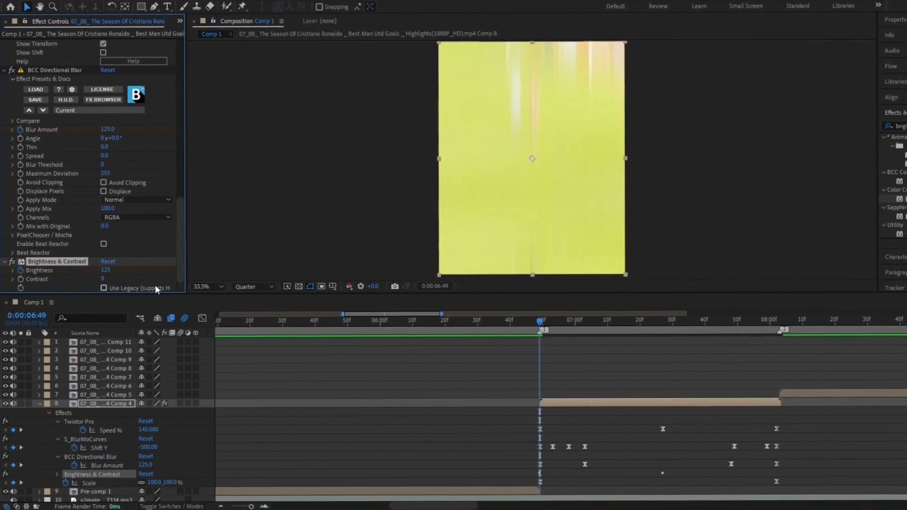
pyautogui.press('u')
pyautogui.press('u')
pyautogui.press('u')
pyautogui.press('u')
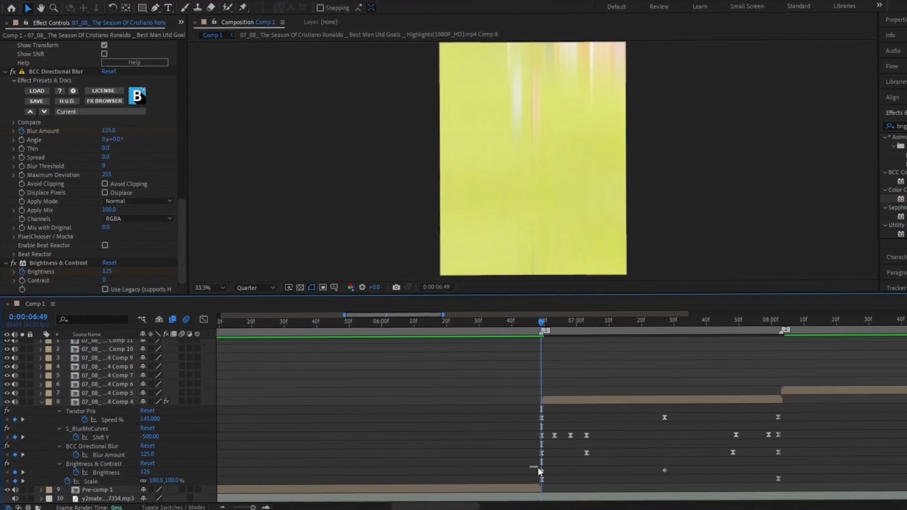
pyautogui.moveTo(536, 466); pyautogui.dragTo(671, 474)
pyautogui.click(614, 461)
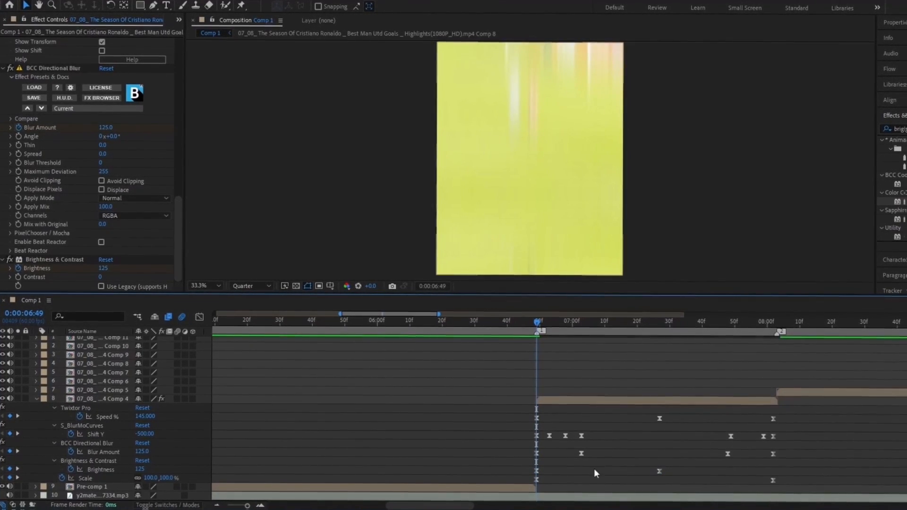
pyautogui.moveTo(455, 506); pyautogui.dragTo(477, 507)
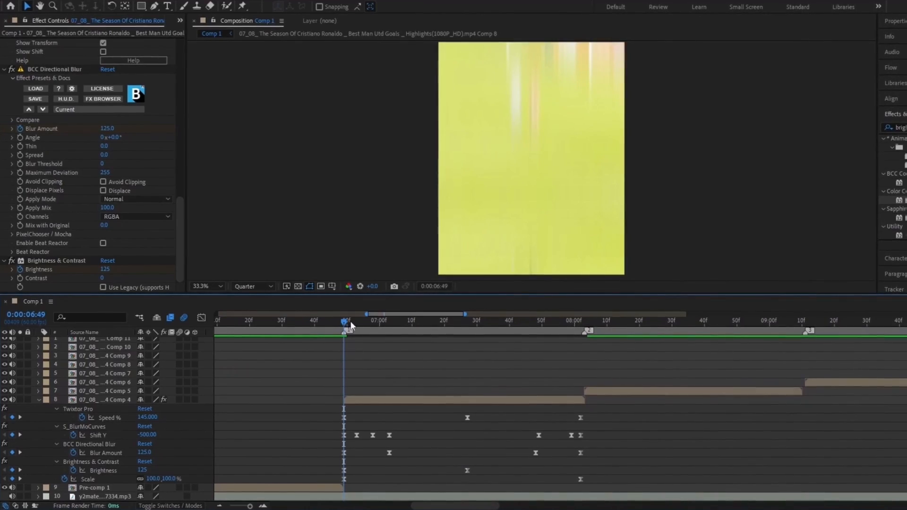
pyautogui.moveTo(289, 333); pyautogui.dragTo(285, 334)
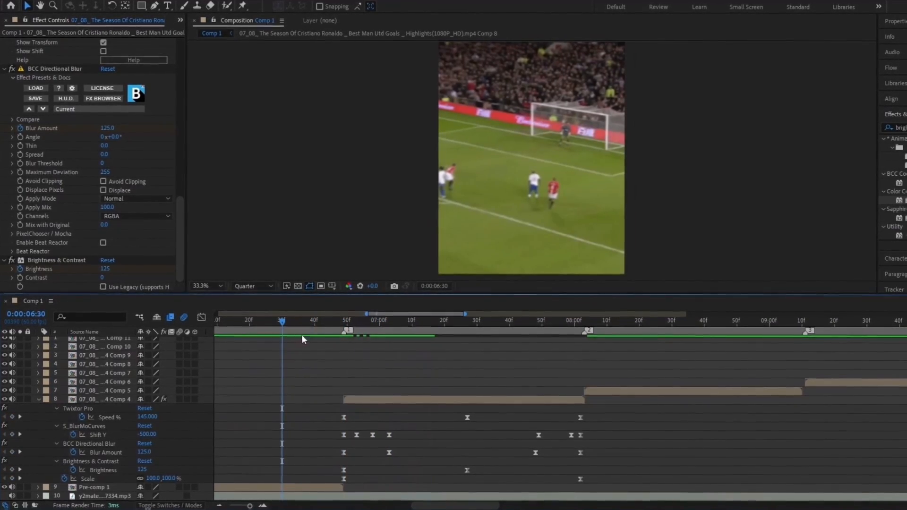
pyautogui.press('space')
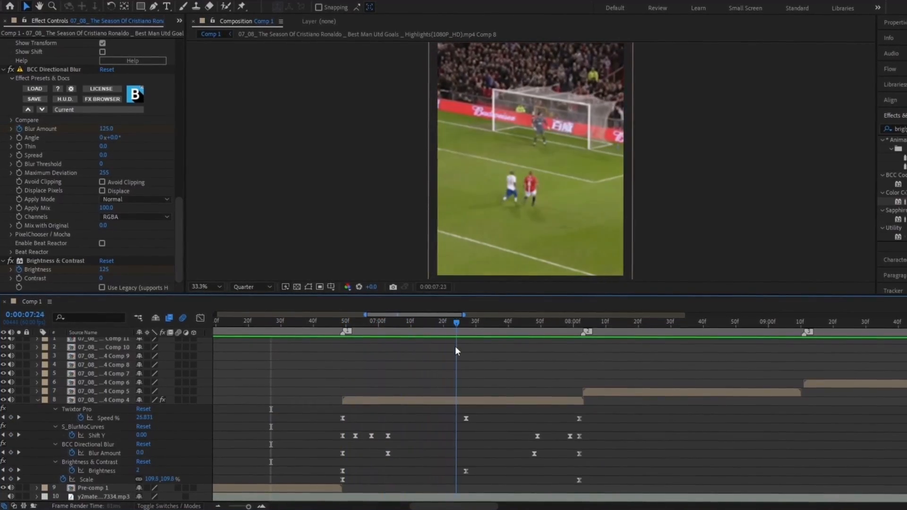
pyautogui.moveTo(419, 365); pyautogui.dragTo(353, 395)
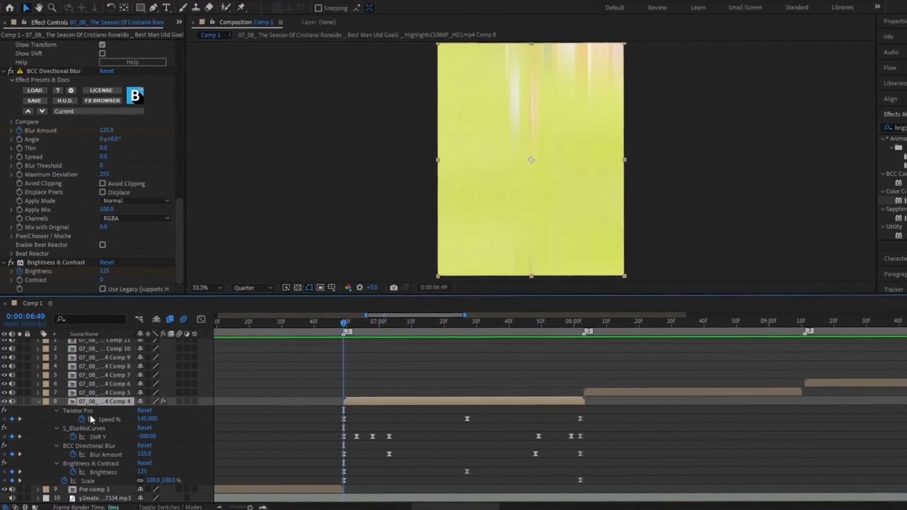
pyautogui.click(38, 400)
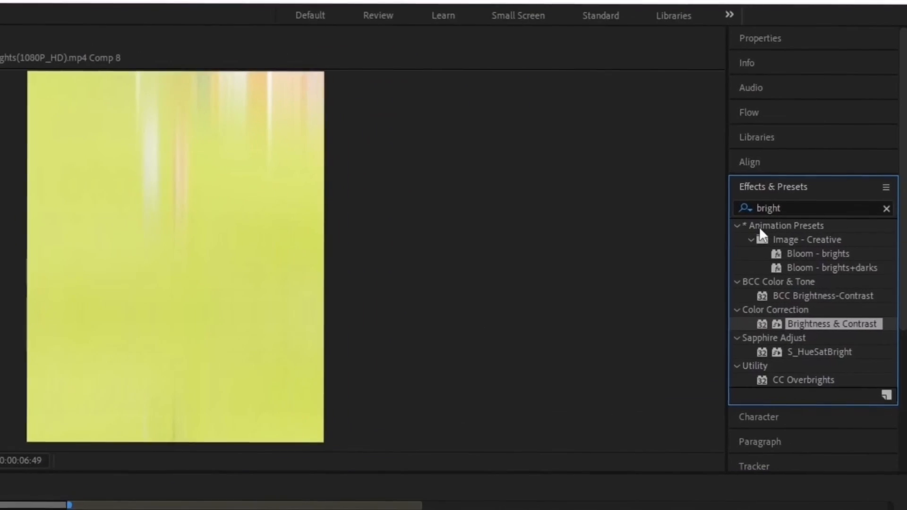
# Apply S_Shake to the Comp 4 clip with Amplitude 0.310 and Frequency 3
pyautogui.moveTo(787, 209); pyautogui.dragTo(685, 227)
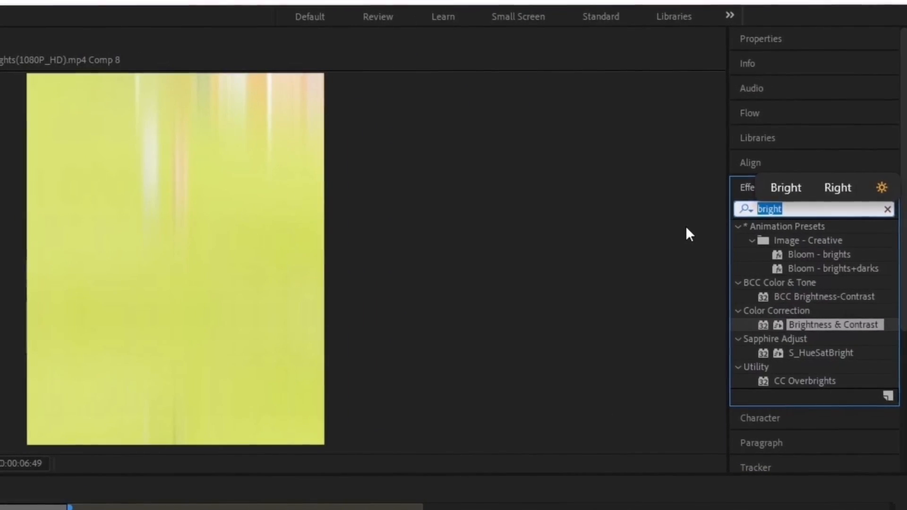
pyautogui.write('s_shake')
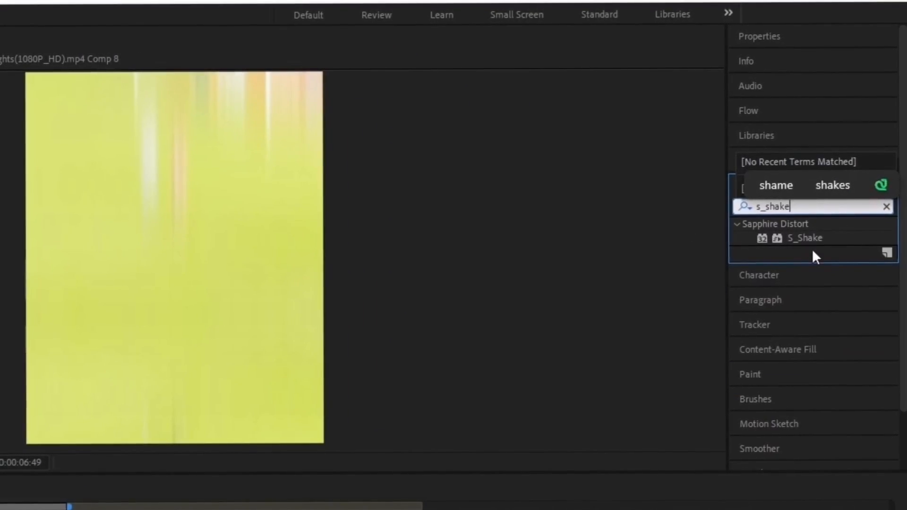
pyautogui.click(809, 237)
pyautogui.moveTo(862, 195); pyautogui.dragTo(399, 405)
pyautogui.click(186, 427)
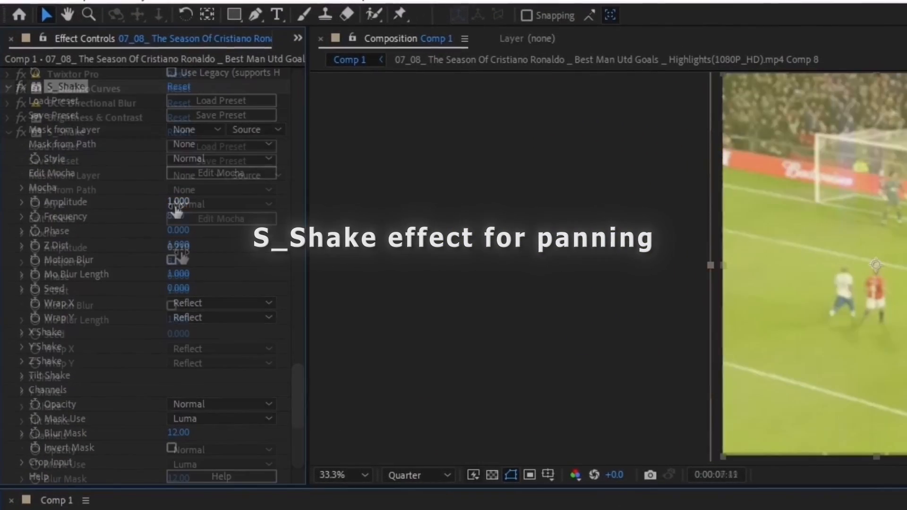
pyautogui.click(161, 222)
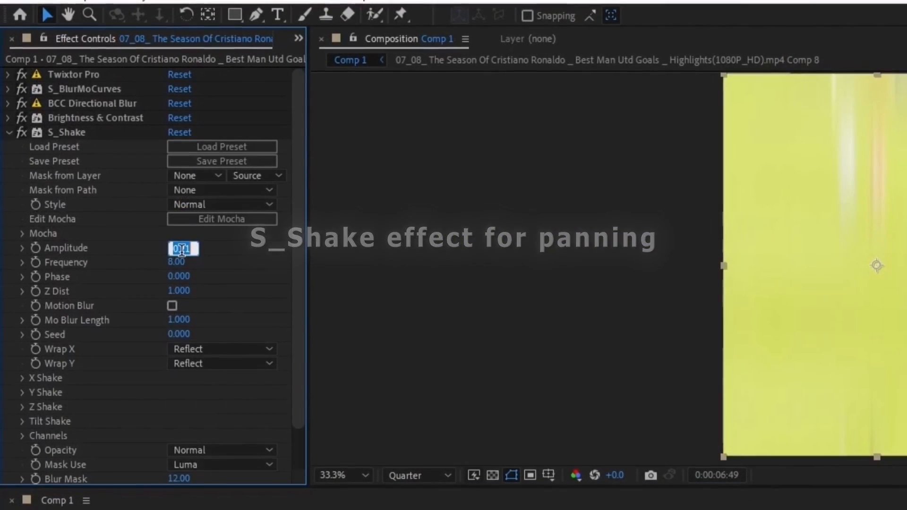
pyautogui.write('0.310')
pyautogui.press('Return')
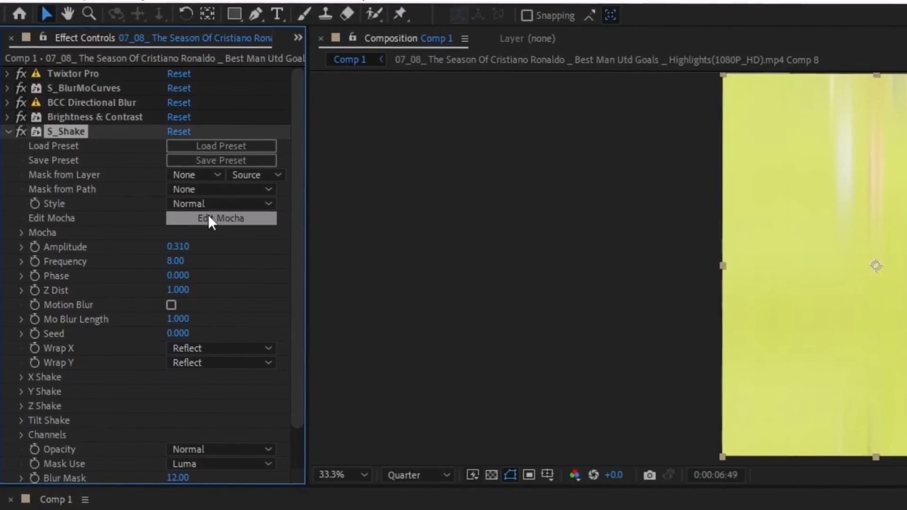
pyautogui.click(178, 262)
pyautogui.write('3')
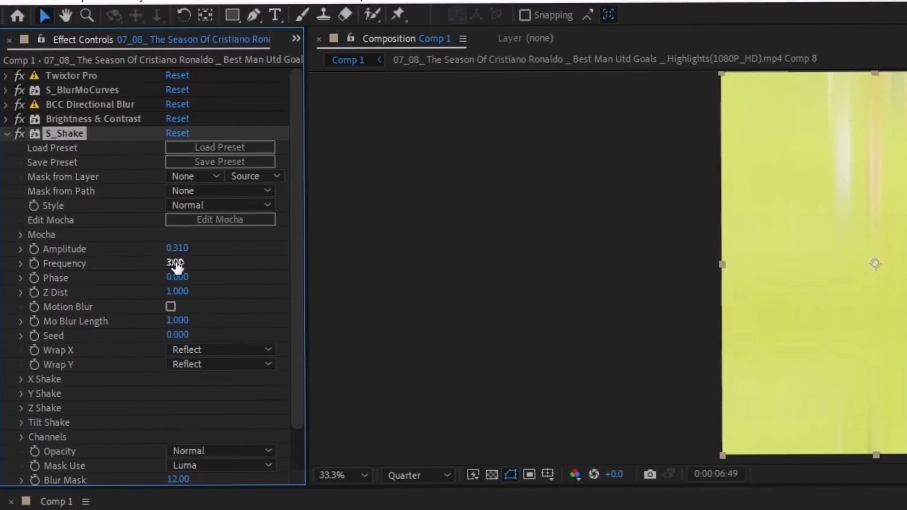
pyautogui.press('Return')
# Set S_Shake's Tilt Rand Amp to 2.7 and scrub across the cut to check the shake
pyautogui.scroll(-2, 162, 307)
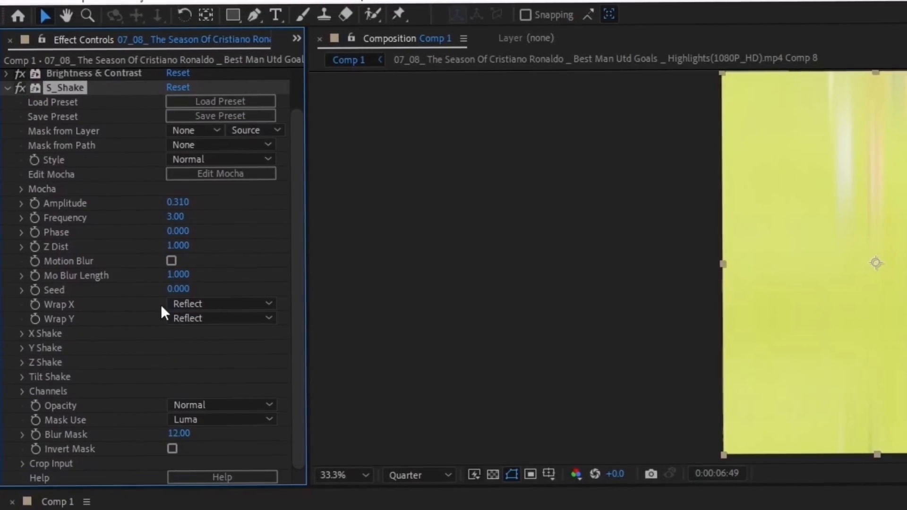
pyautogui.click(23, 377)
pyautogui.click(175, 392)
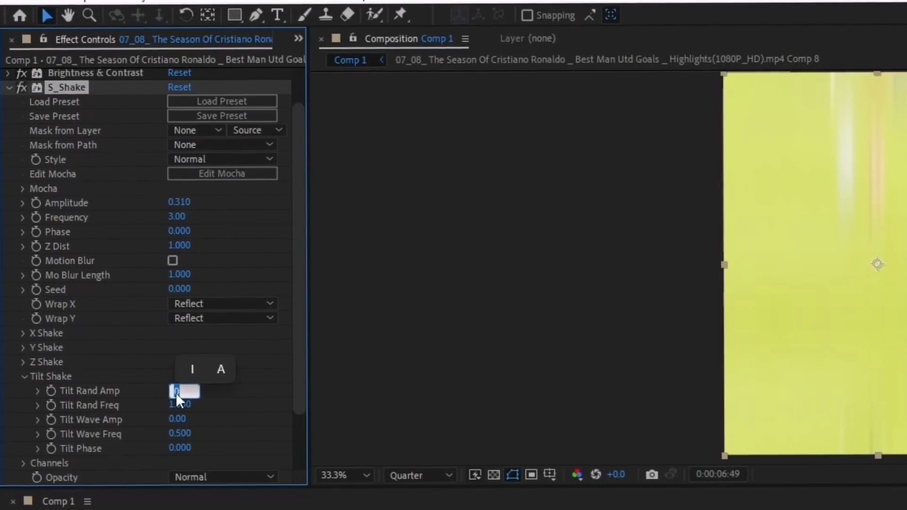
pyautogui.write('2.7')
pyautogui.press('Return')
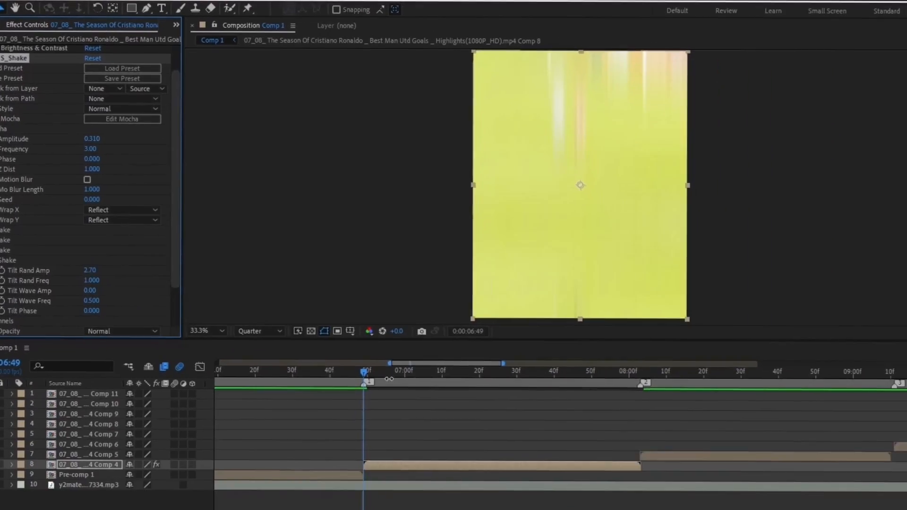
pyautogui.moveTo(303, 326); pyautogui.dragTo(489, 329)
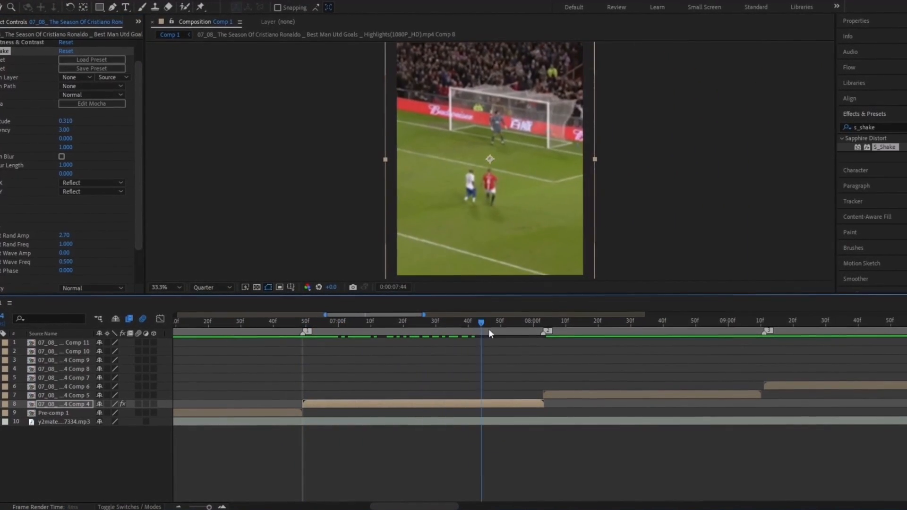
pyautogui.click(287, 322)
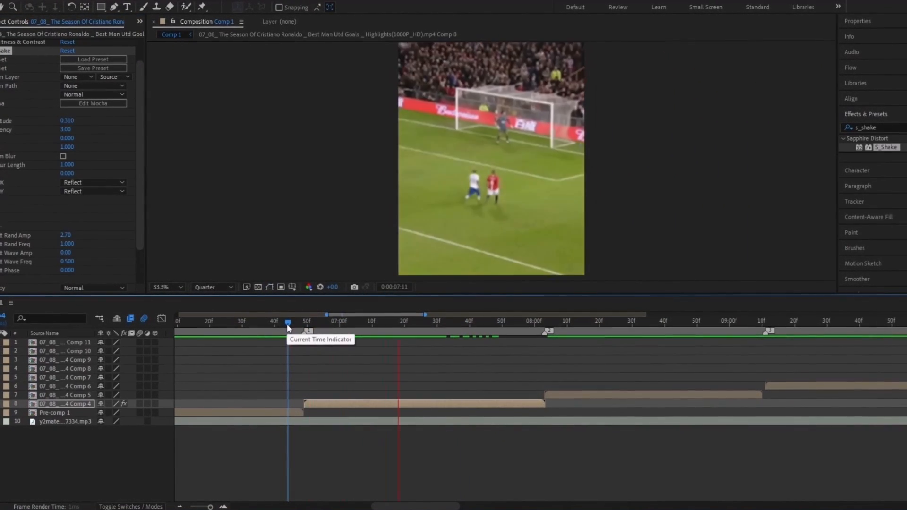
pyautogui.moveTo(411, 325); pyautogui.dragTo(305, 365)
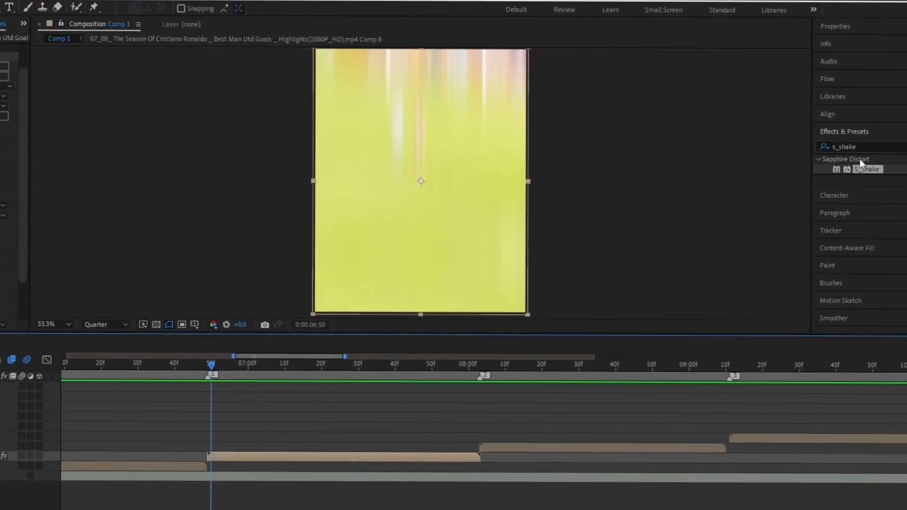
# Apply S_Flicker to the Comp 4 clip with Amplitude 0.2000 and Rand Freq 22
pyautogui.click(864, 128)
pyautogui.write('S_')
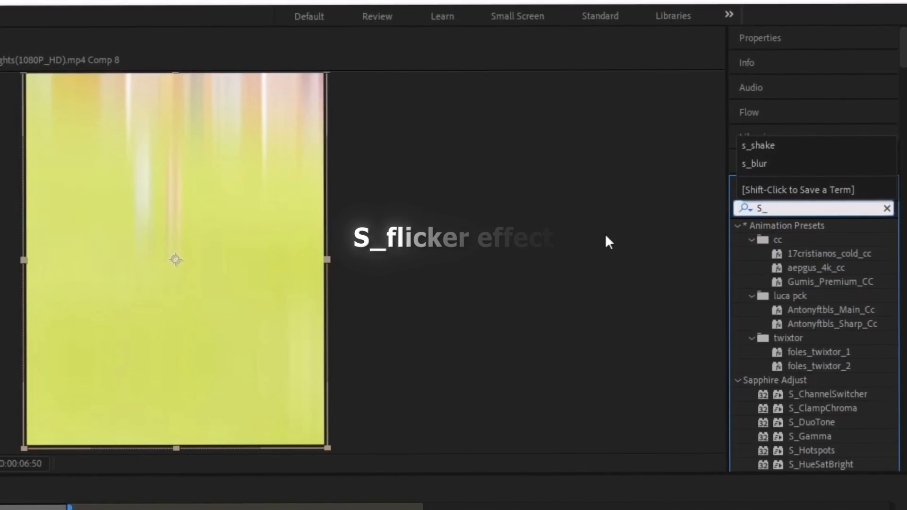
pyautogui.write('fl')
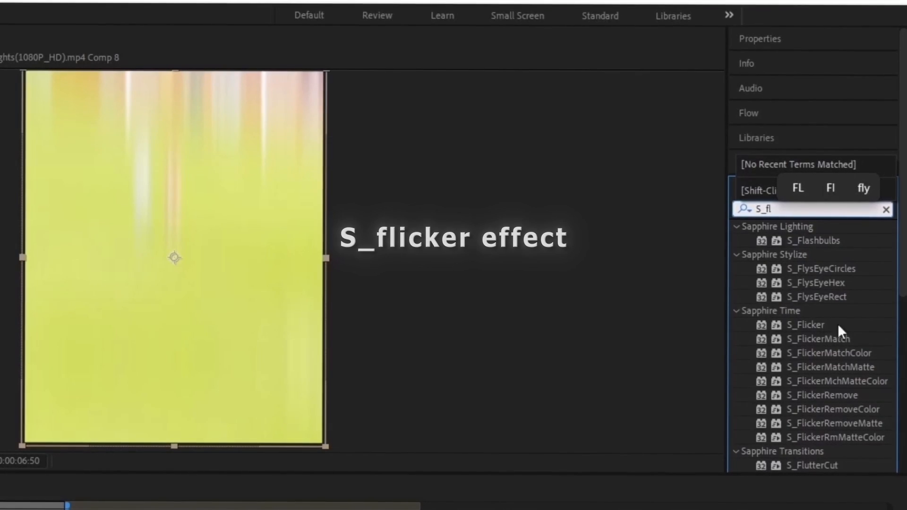
pyautogui.moveTo(821, 323); pyautogui.dragTo(380, 401)
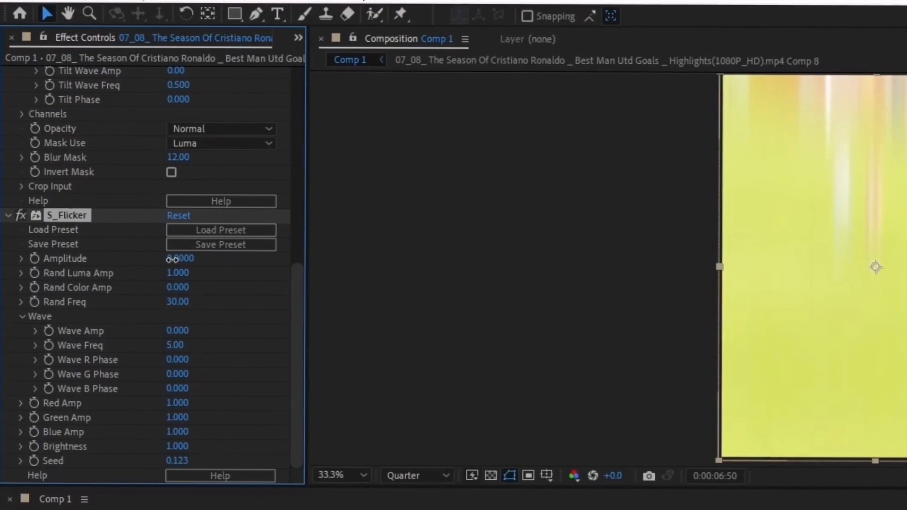
pyautogui.moveTo(172, 259)
pyautogui.mouseDown()
pyautogui.moveTo(202, 260)
pyautogui.moveTo(183, 264)
pyautogui.mouseUp()
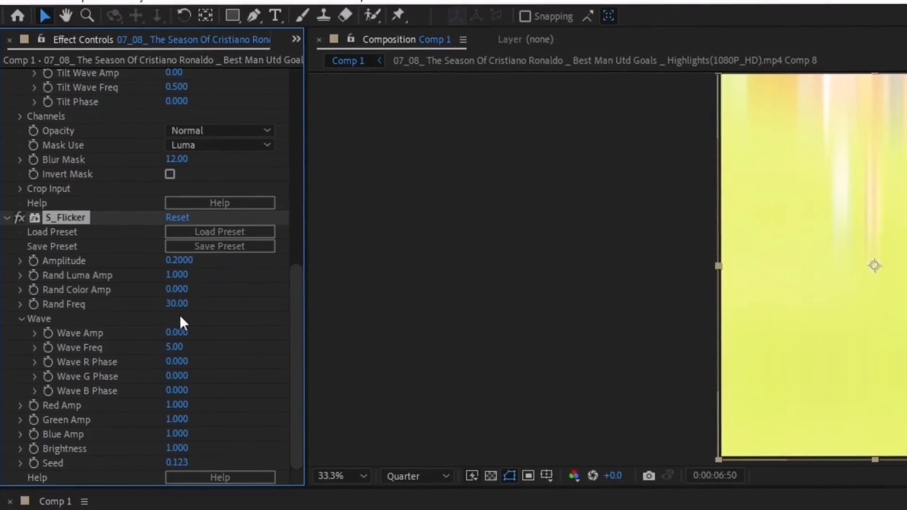
pyautogui.moveTo(178, 307); pyautogui.dragTo(107, 299)
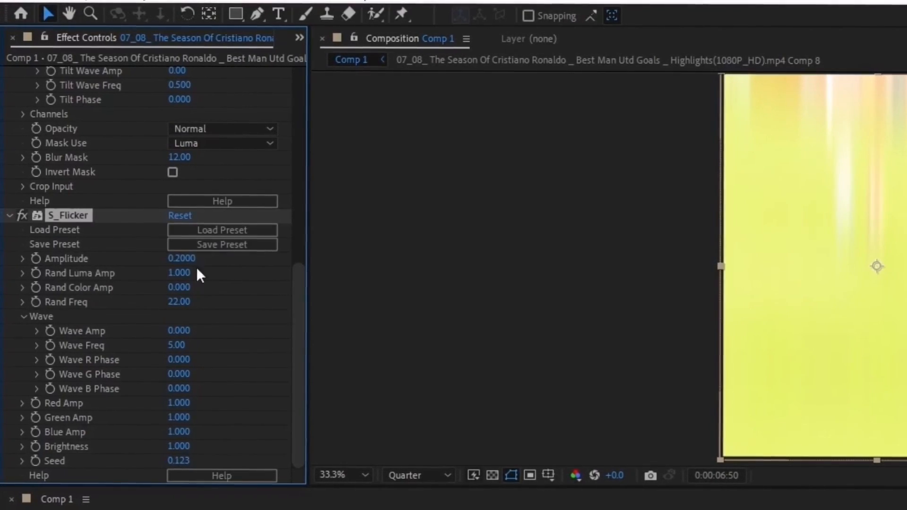
# Collapse the S_Flicker and S_Shake settings and move the time back before the shake
pyautogui.click(11, 215)
pyautogui.scroll(3, 60, 231)
pyautogui.click(9, 114)
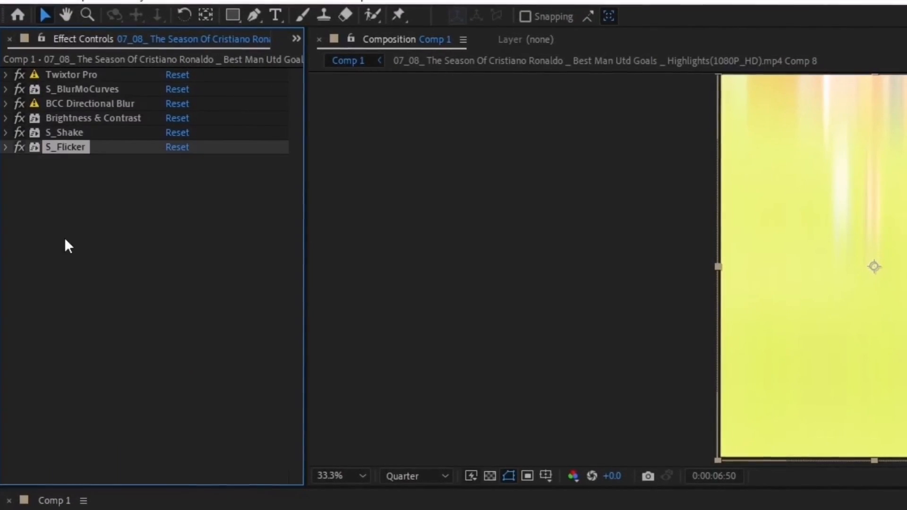
pyautogui.click(65, 239)
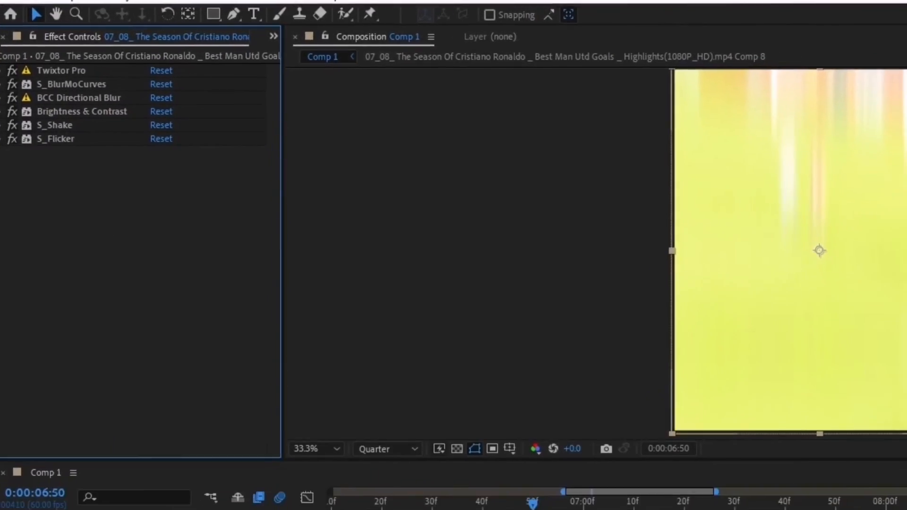
pyautogui.moveTo(288, 325); pyautogui.dragTo(405, 347)
pyautogui.press('-')
pyautogui.press('-')
pyautogui.press('space')
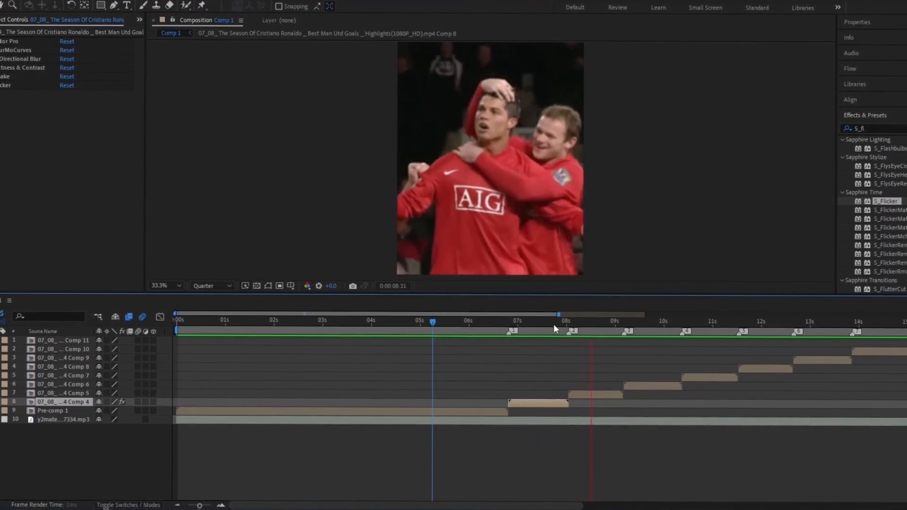
pyautogui.click(495, 333)
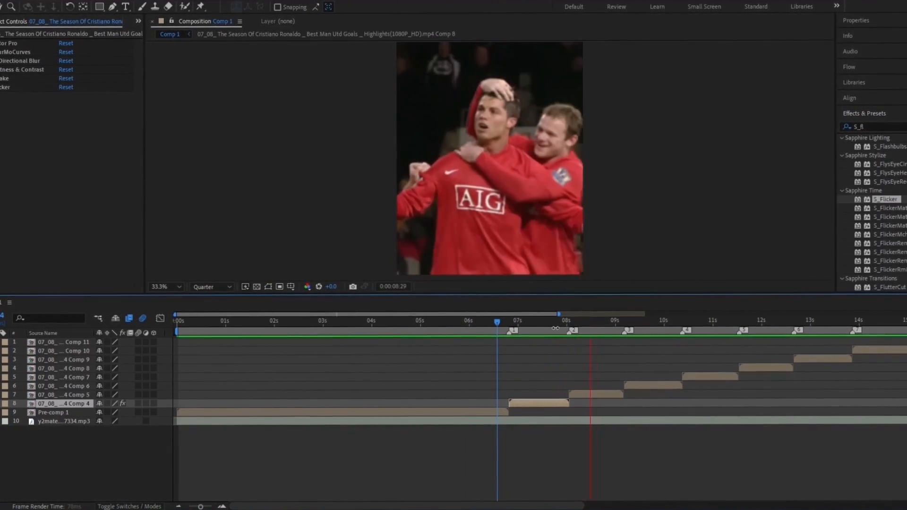
pyautogui.moveTo(591, 323); pyautogui.dragTo(490, 347)
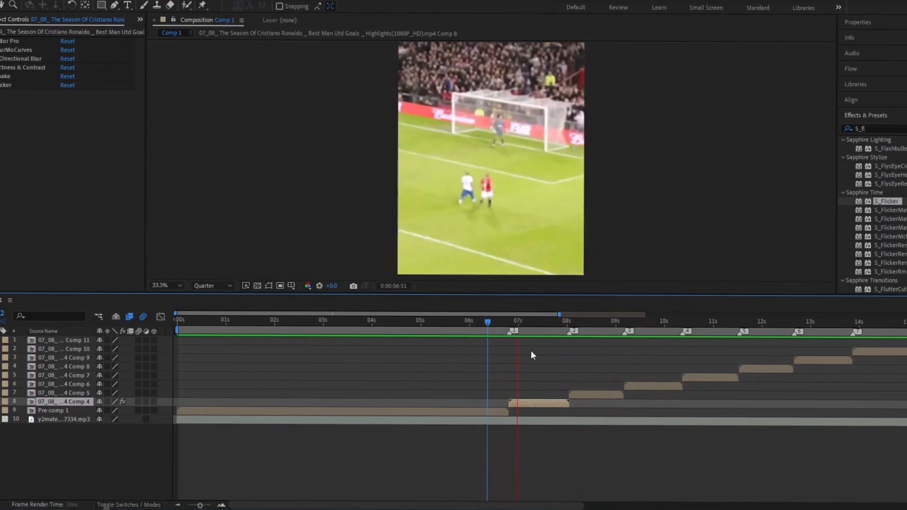
pyautogui.click(552, 321)
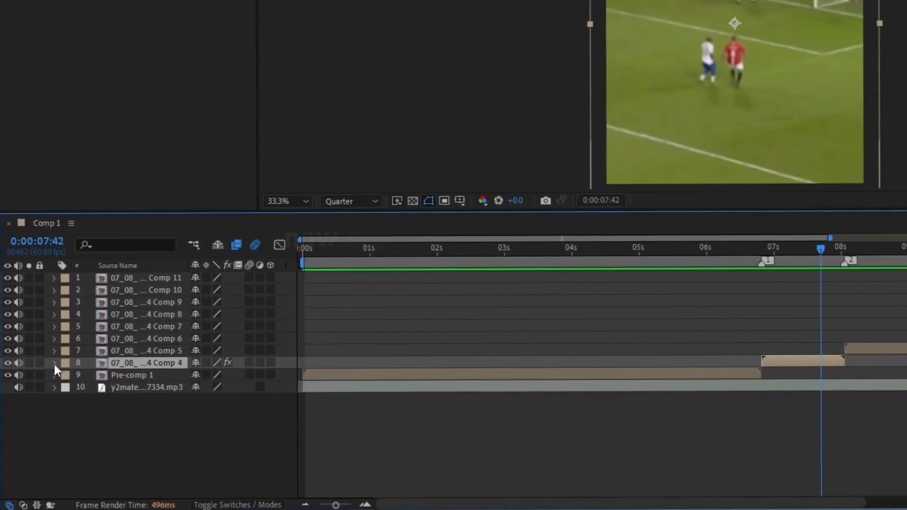
# Copy Comp 4's effects and Scale keyframes and paste them onto the Comp 5 clip at its first frame
pyautogui.click(55, 364)
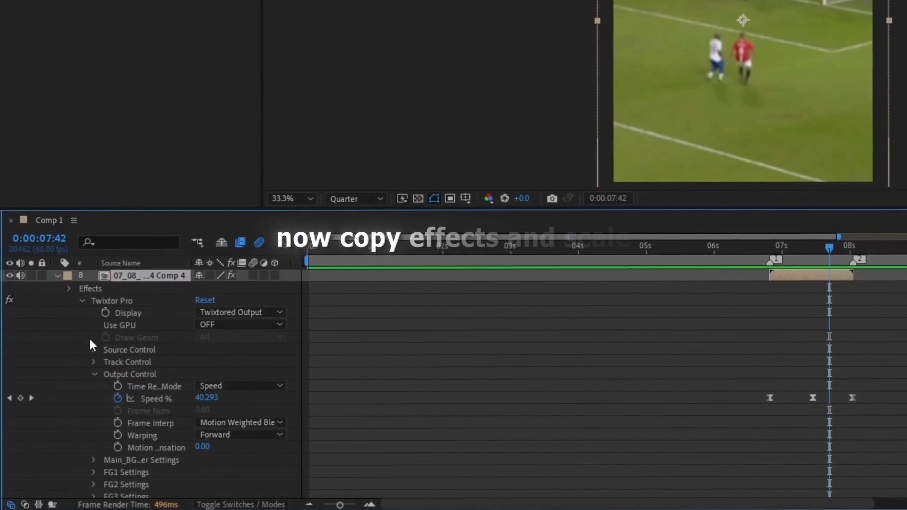
pyautogui.click(89, 373)
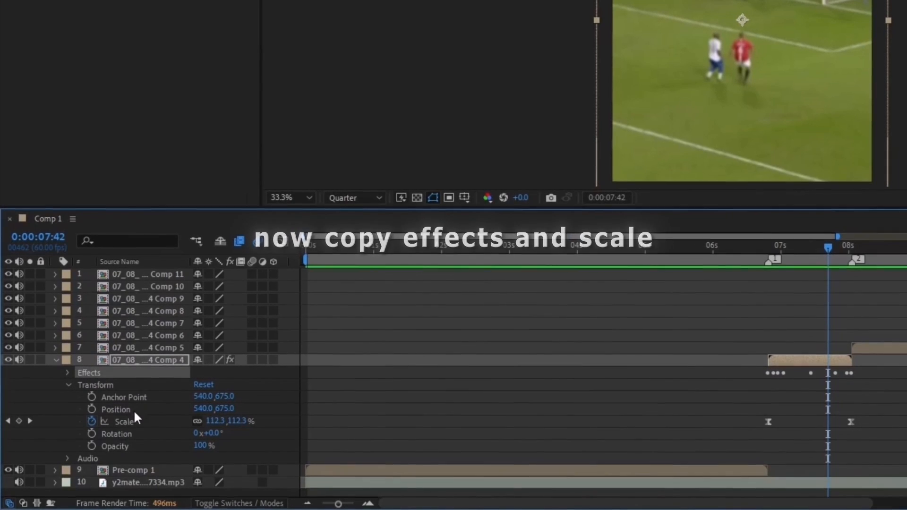
pyautogui.keyDown('ctrl'); pyautogui.click(125, 423); pyautogui.keyUp('ctrl')
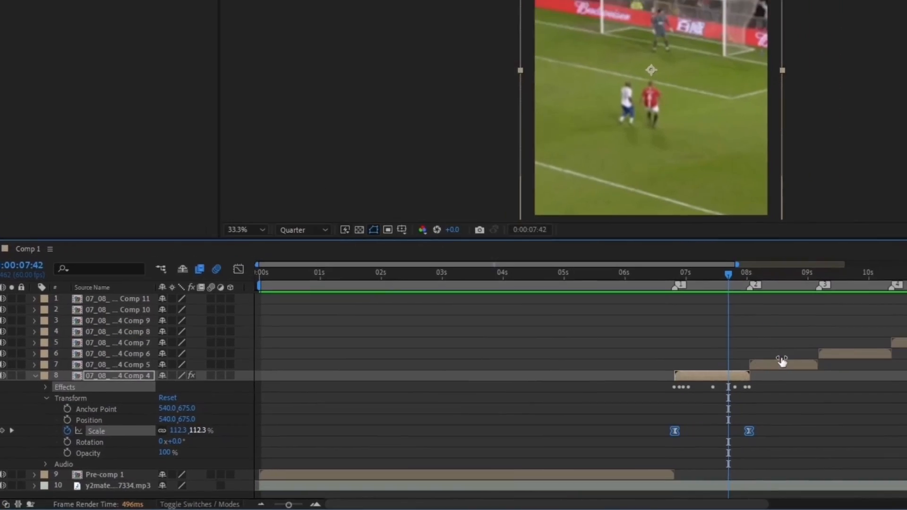
pyautogui.click(876, 348)
pyautogui.click(569, 323)
pyautogui.press('=')
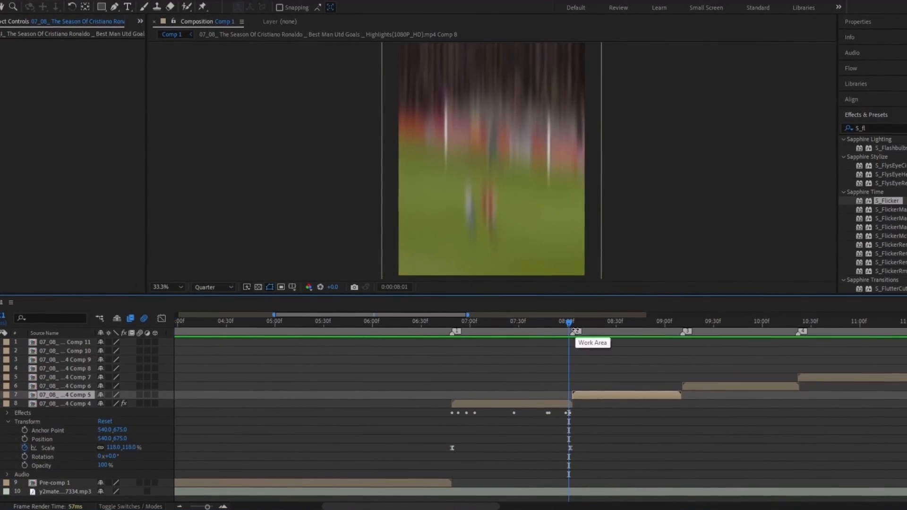
pyautogui.press('=')
pyautogui.press('-')
pyautogui.moveTo(568, 321); pyautogui.dragTo(570, 321)
pyautogui.press('=')
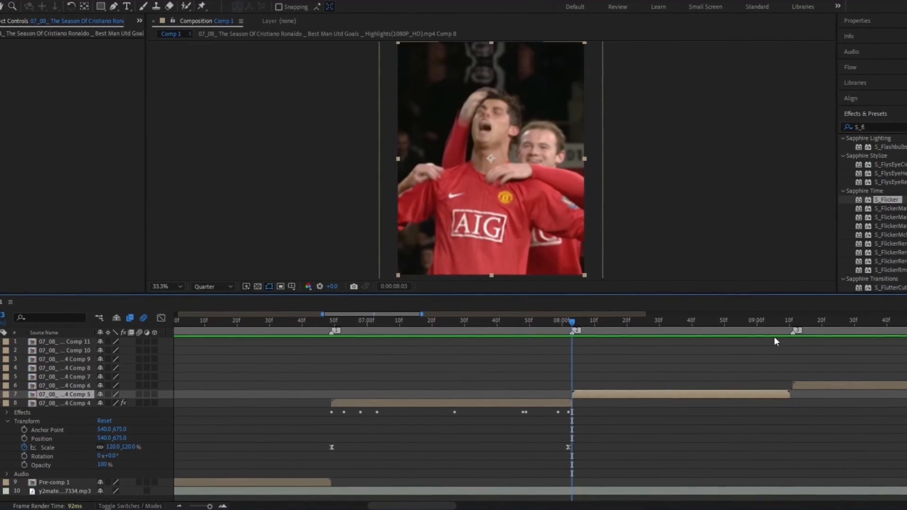
pyautogui.press('u')
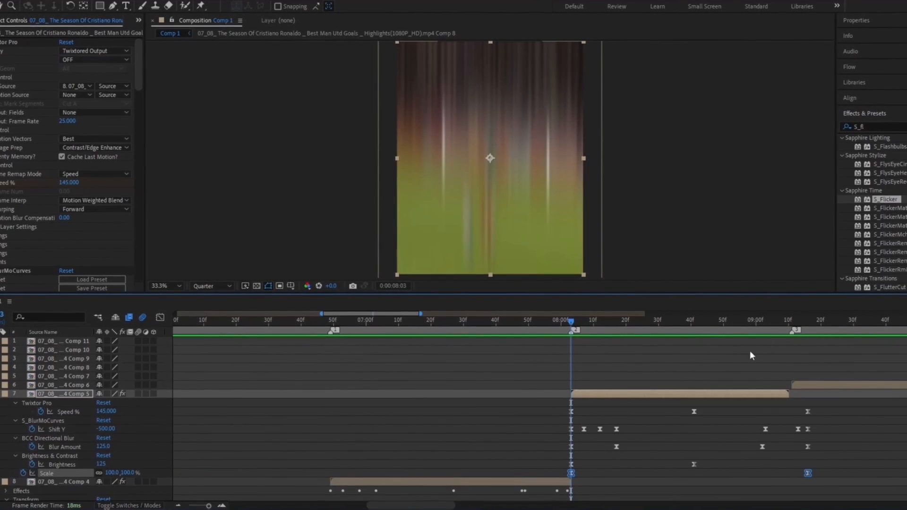
# Squeeze all of Comp 5's pasted keyframes proportionally so they end at the clip's end
pyautogui.click(9, 482)
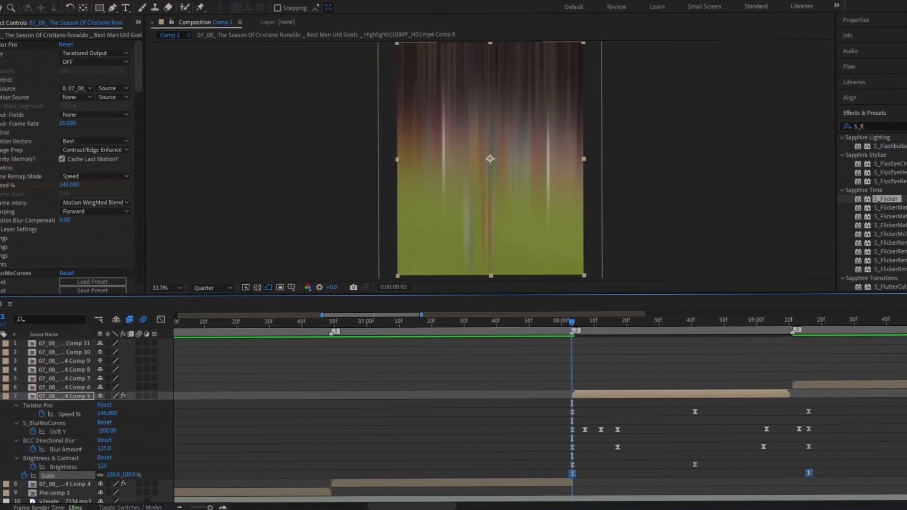
pyautogui.scroll(-1, 696, 506)
pyautogui.moveTo(438, 508); pyautogui.dragTo(459, 508)
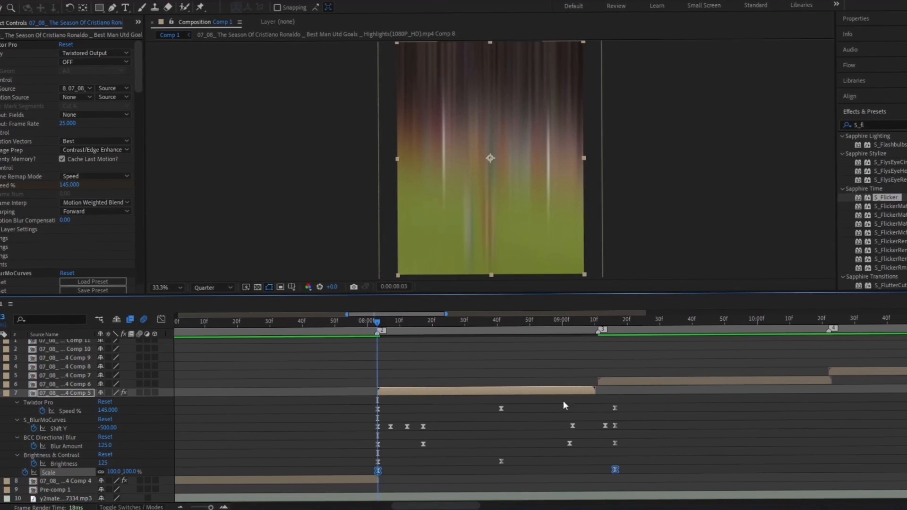
pyautogui.click(595, 325)
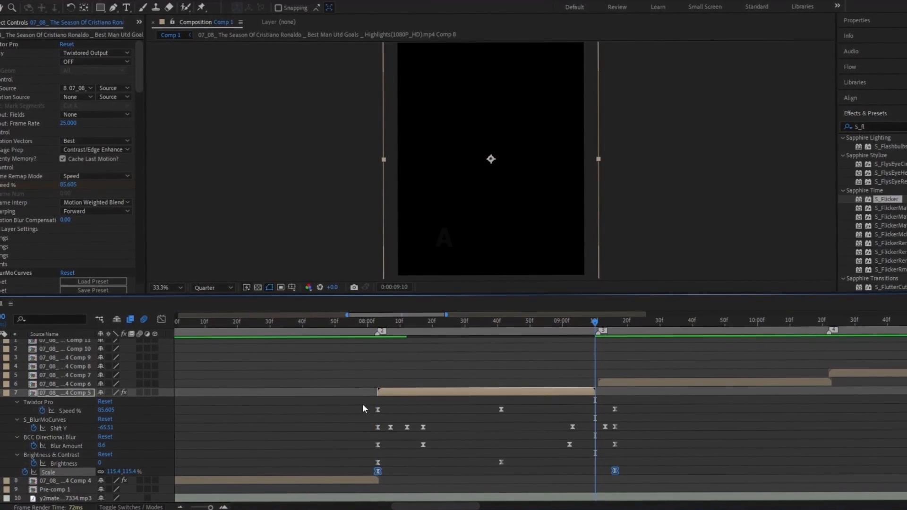
pyautogui.moveTo(363, 409); pyautogui.dragTo(625, 476)
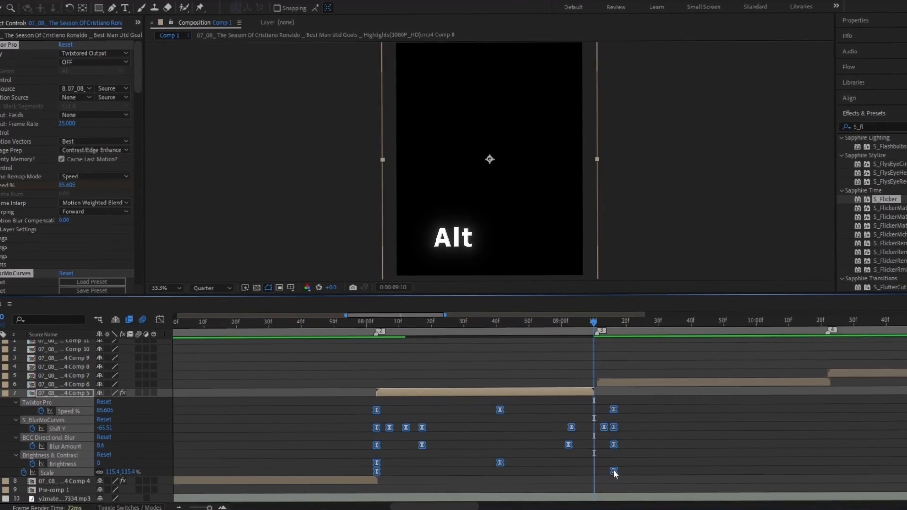
pyautogui.moveTo(614, 470); pyautogui.dragTo(593, 470)
pyautogui.hotkey('ctrl', 'shift', 'a')
pyautogui.moveTo(553, 320); pyautogui.dragTo(515, 320)
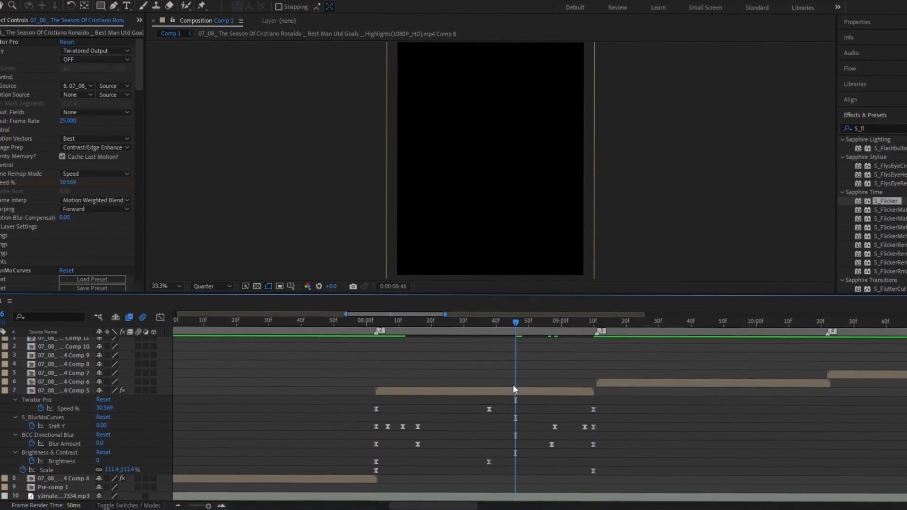
pyautogui.click(523, 392)
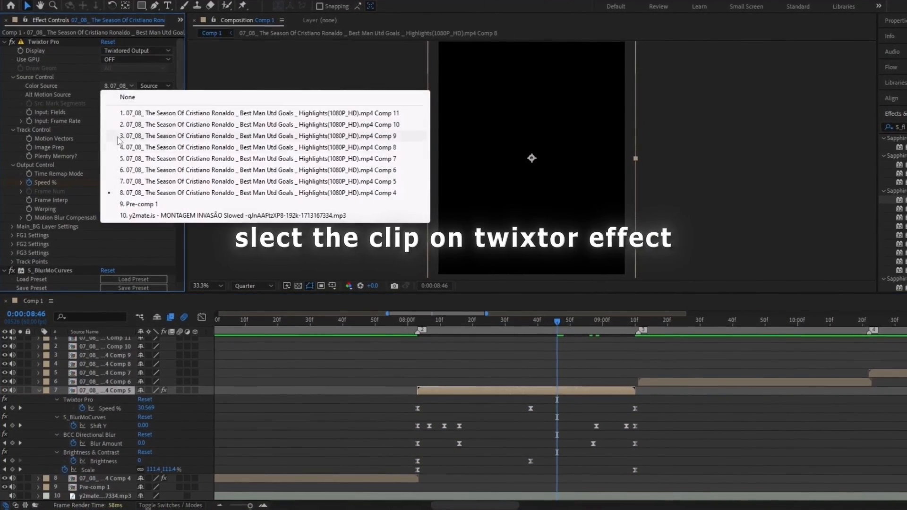
# Set Comp 5 as Twixtor's color source and scrub through the clip to check the ramp
pyautogui.click(156, 182)
pyautogui.moveTo(502, 325); pyautogui.dragTo(301, 349)
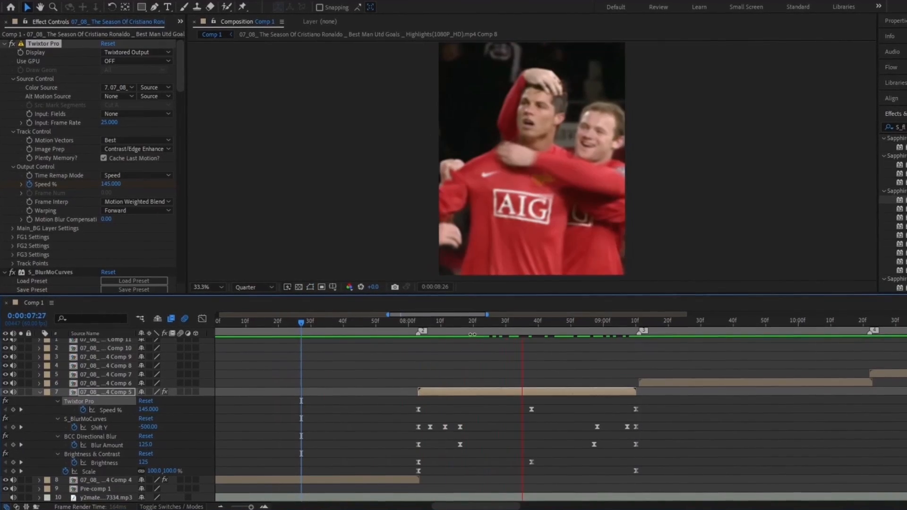
pyautogui.click(574, 322)
pyautogui.click(40, 392)
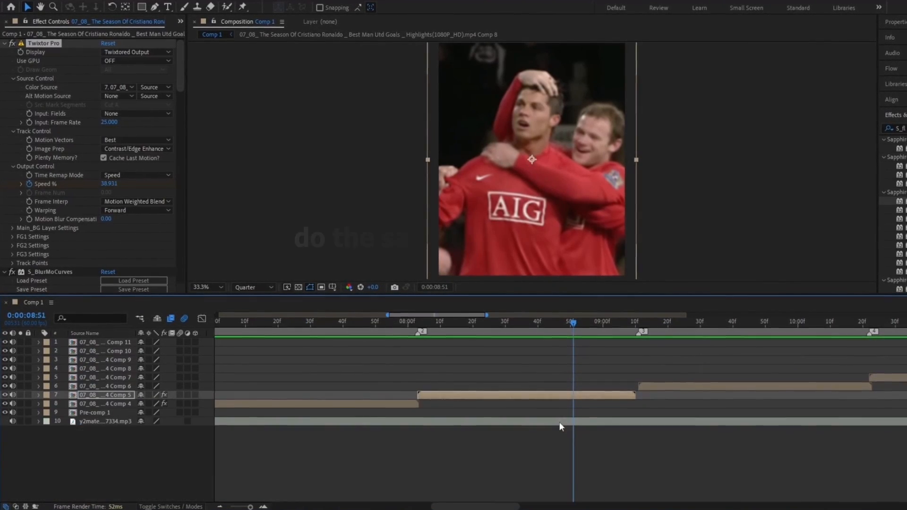
pyautogui.click(561, 422)
pyautogui.click(603, 450)
pyautogui.press('-')
pyautogui.click(607, 323)
# Paste the speed-ramp effects onto the Comp 6 clip and squeeze its keyframes to the clip's end
pyautogui.click(620, 385)
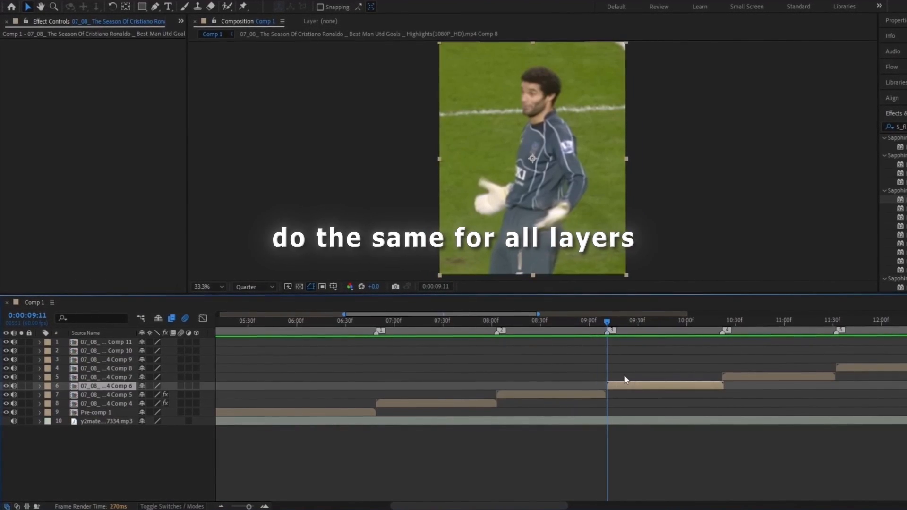
pyautogui.press('u')
pyautogui.click(722, 322)
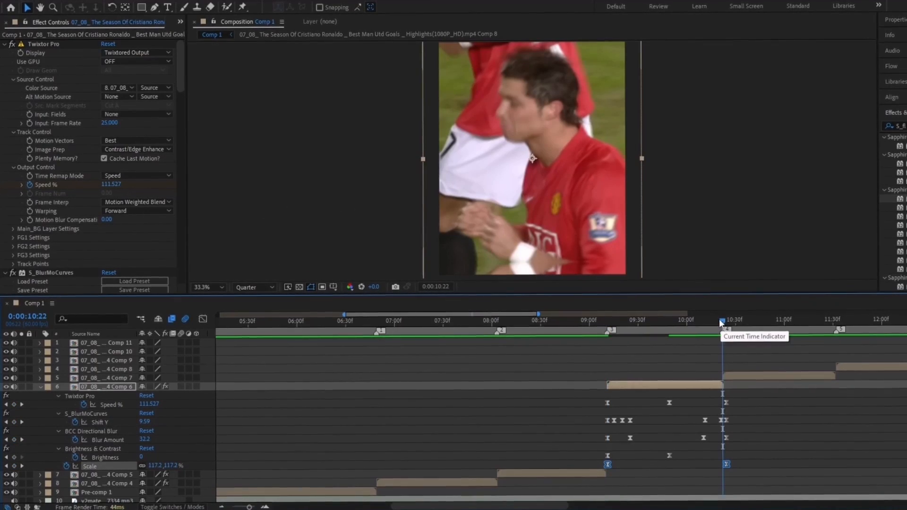
pyautogui.press('=')
pyautogui.moveTo(468, 397); pyautogui.dragTo(744, 474)
pyautogui.moveTo(730, 464); pyautogui.dragTo(721, 464)
pyautogui.click(762, 476)
# Check the Comp 6 ramp and make Comp 6 its own Twixtor colour source
pyautogui.moveTo(722, 322); pyautogui.dragTo(526, 324)
pyautogui.click(545, 385)
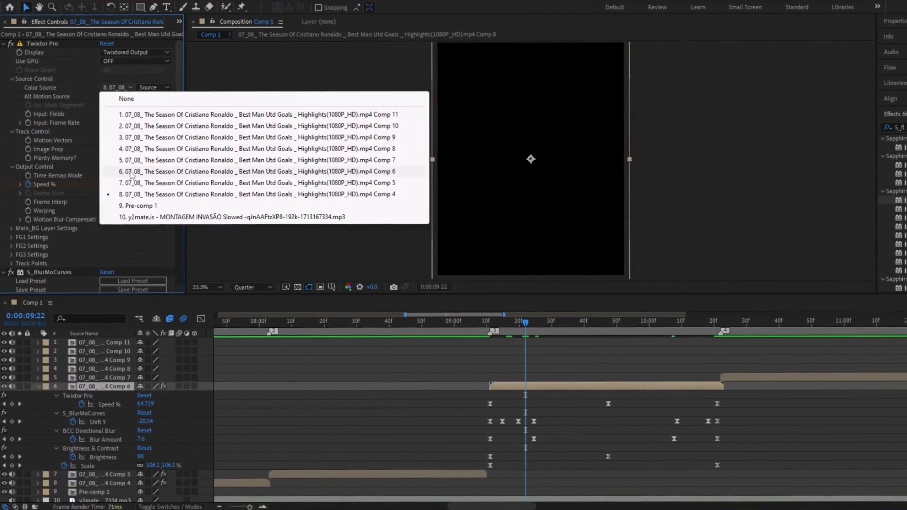
pyautogui.click(132, 171)
pyautogui.click(474, 321)
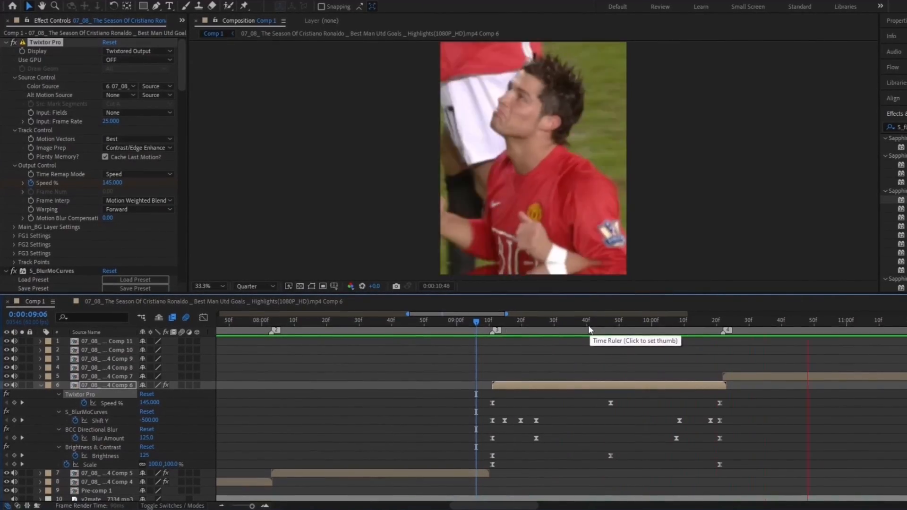
# Paste the speed-ramp effects onto Comp 7 and fit its keyframes within the clip
pyautogui.moveTo(589, 326); pyautogui.dragTo(716, 348)
pyautogui.click(42, 385)
pyautogui.moveTo(483, 505); pyautogui.dragTo(525, 504)
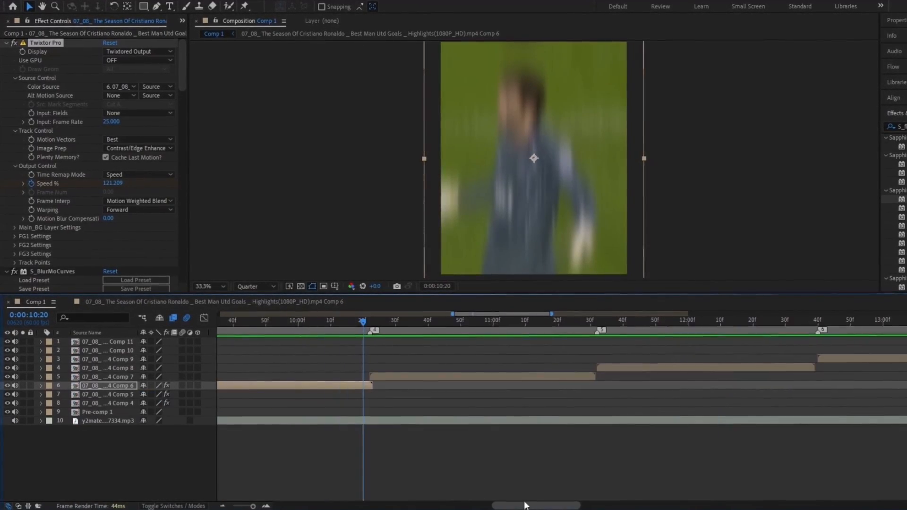
pyautogui.press('-')
pyautogui.click(367, 324)
pyautogui.click(386, 373)
pyautogui.hotkey('ctrl', 'v')
pyautogui.press('u')
pyautogui.click(478, 326)
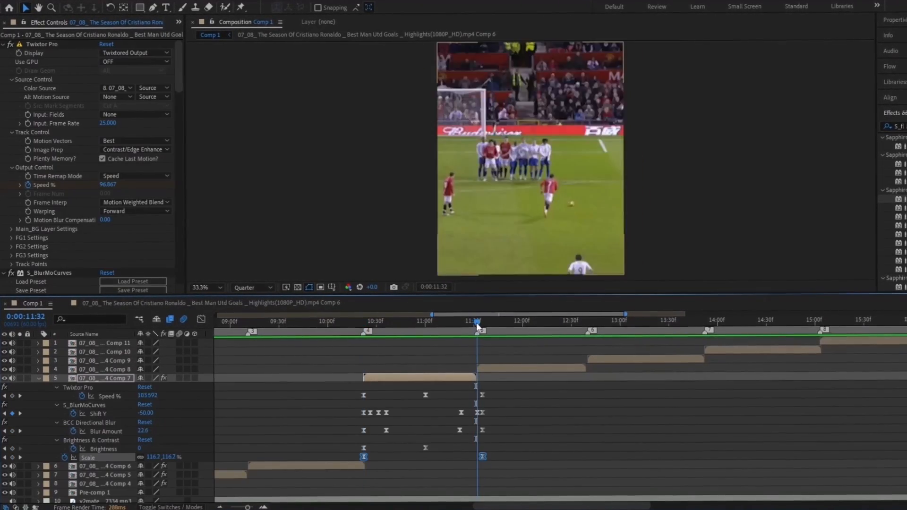
pyautogui.press('pageup')
pyautogui.moveTo(340, 389); pyautogui.dragTo(476, 457)
pyautogui.click(419, 377)
pyautogui.click(42, 378)
# Paste the speed-ramp effects onto Comp 8, fit its keyframes, and make Comp 8 its Twixtor colour source
pyautogui.click(499, 368)
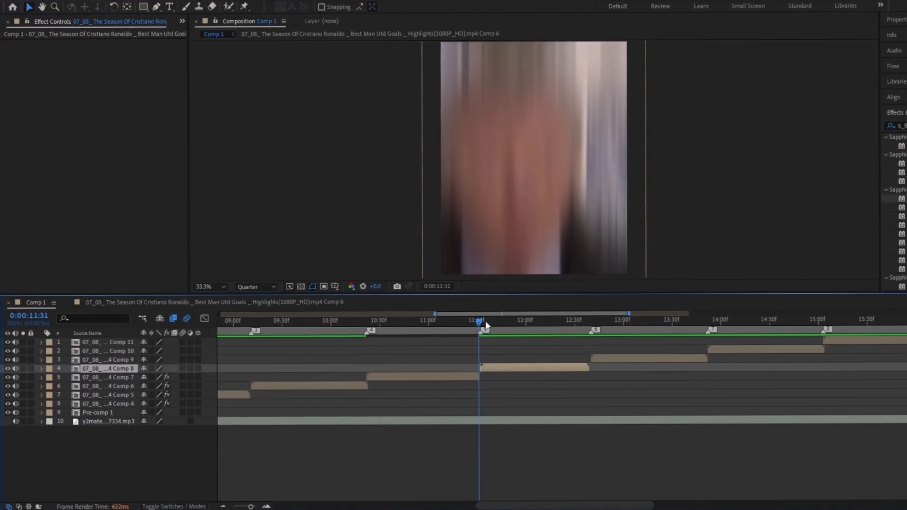
pyautogui.hotkey('ctrl', 'v')
pyautogui.click(590, 324)
pyautogui.press('u')
pyautogui.press('pageup')
pyautogui.moveTo(469, 381); pyautogui.dragTo(605, 454)
pyautogui.keyDown('alt'); pyautogui.moveTo(597, 447); pyautogui.dragTo(589, 447); pyautogui.keyUp('alt')
pyautogui.click(536, 368)
pyautogui.click(119, 87)
pyautogui.click(142, 146)
pyautogui.click(47, 369)
pyautogui.click(41, 368)
# Paste the speed-ramp effects onto Comp 9, fit its keyframes, and make Comp 9 its Twixtor colour source
pyautogui.press('pagedown')
pyautogui.click(603, 361)
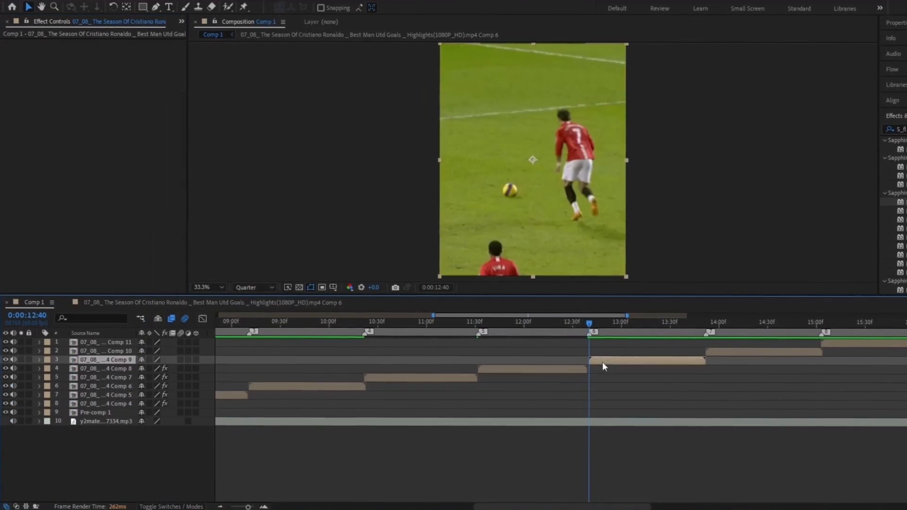
pyautogui.hotkey('ctrl', 'v')
pyautogui.press('u')
pyautogui.click(707, 325)
pyautogui.press('pageup')
pyautogui.moveTo(560, 368); pyautogui.dragTo(704, 439)
pyautogui.click(119, 87)
pyautogui.click(142, 137)
pyautogui.click(39, 359)
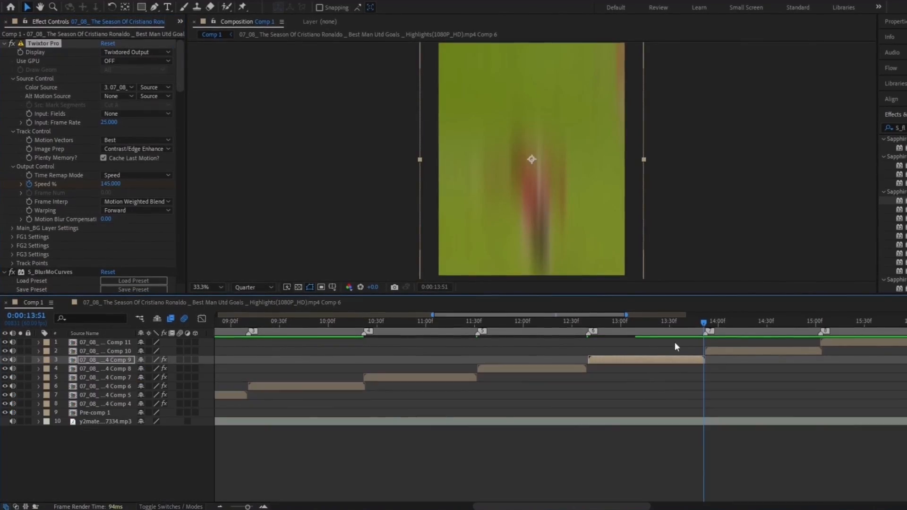
# Paste the speed-ramp effects onto Comp 10, fit its keyframes, and make Comp 10 its Twixtor colour source
pyautogui.click(710, 351)
pyautogui.hotkey('ctrl', 'v')
pyautogui.press('u')
pyautogui.click(821, 325)
pyautogui.moveTo(689, 359); pyautogui.dragTo(855, 431)
pyautogui.click(119, 87)
pyautogui.click(142, 128)
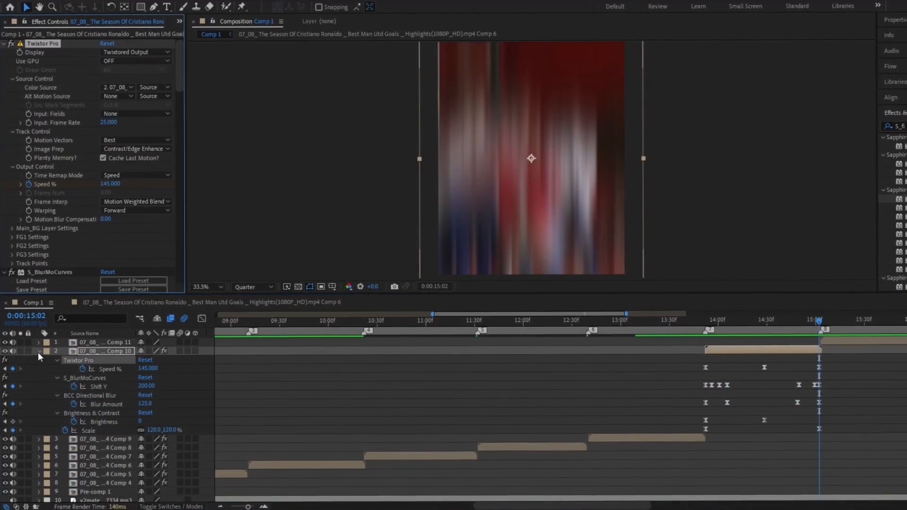
pyautogui.click(38, 351)
# Paste the speed-ramp effects onto Comp 11, fit its keyframes, and make Comp 11 its Twixtor colour source
pyautogui.hscroll(5, 578, 331)
pyautogui.click(605, 342)
pyautogui.hotkey('ctrl', 'v')
pyautogui.press('u')
pyautogui.click(686, 325)
pyautogui.moveTo(567, 355); pyautogui.dragTo(708, 428)
pyautogui.keyDown('alt'); pyautogui.moveTo(692, 377); pyautogui.dragTo(685, 377); pyautogui.keyUp('alt')
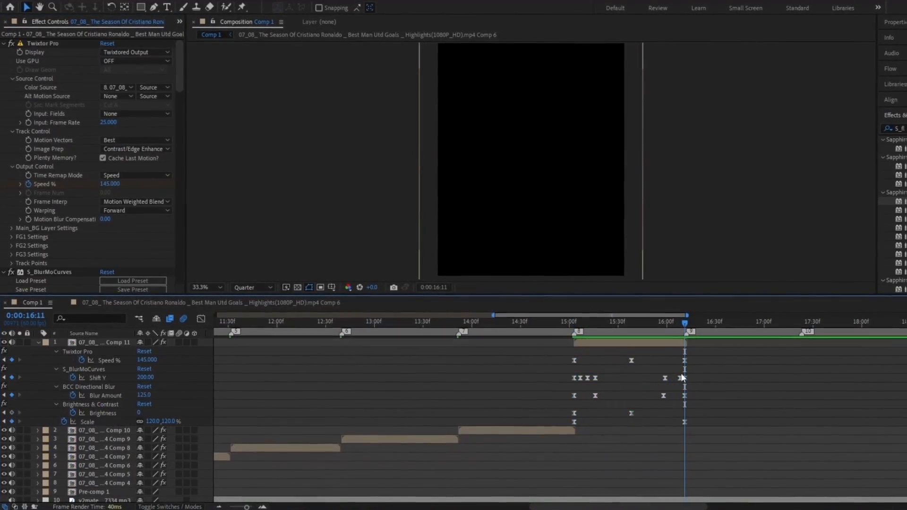
pyautogui.click(120, 87)
pyautogui.click(142, 120)
pyautogui.click(39, 343)
# Zoom out to the whole composition and play the edit back from about 3 seconds
pyautogui.click(472, 395)
pyautogui.press('-')
pyautogui.press('-')
pyautogui.click(305, 323)
pyautogui.press('space')
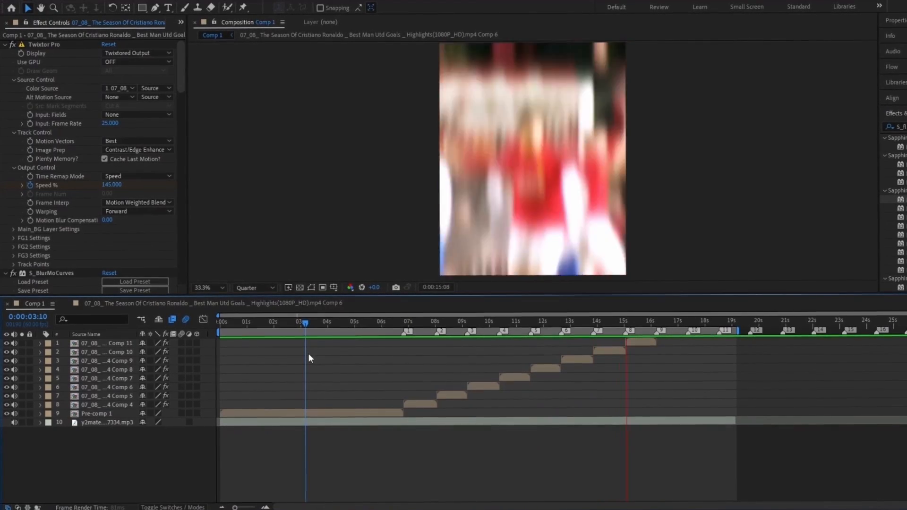
pyautogui.press('space')
pyautogui.moveTo(504, 323); pyautogui.dragTo(527, 322)
pyautogui.doubleClick(522, 374)
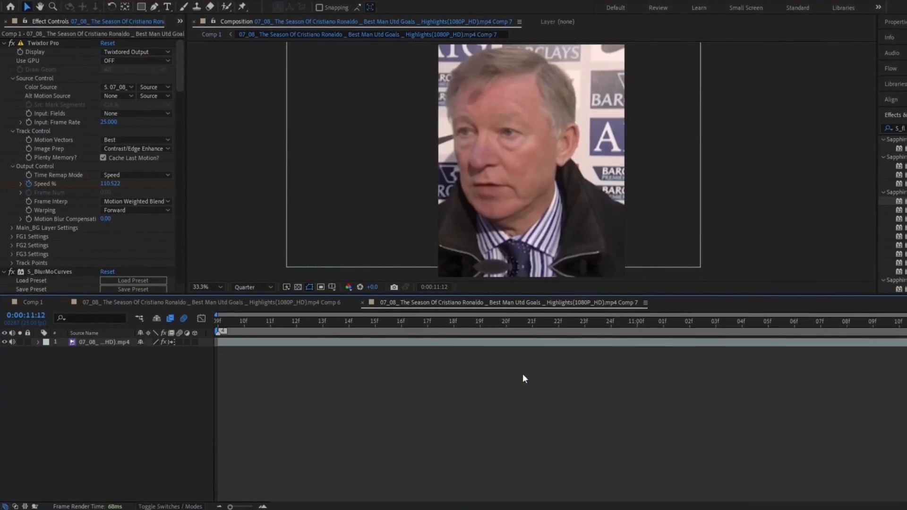
pyautogui.click(249, 343)
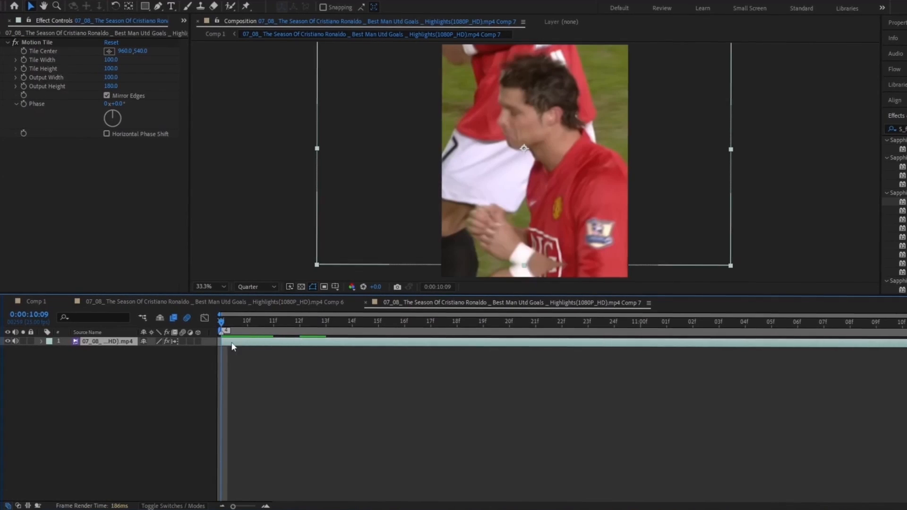
pyautogui.click(363, 302)
pyautogui.click(68, 301)
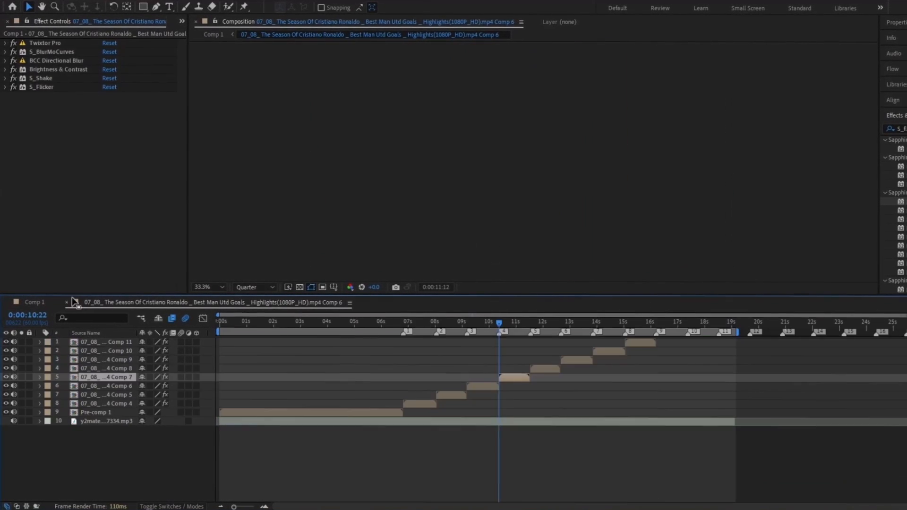
pyautogui.moveTo(489, 328); pyautogui.dragTo(528, 328)
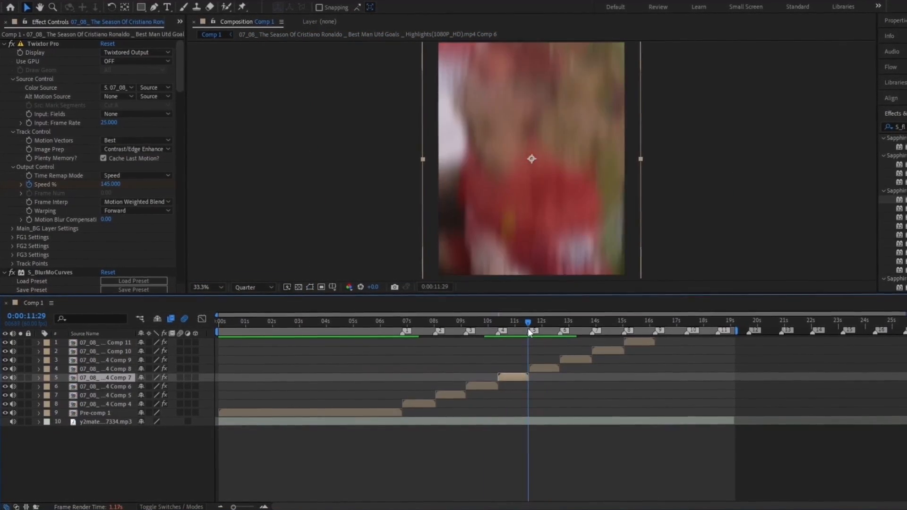
pyautogui.doubleClick(516, 376)
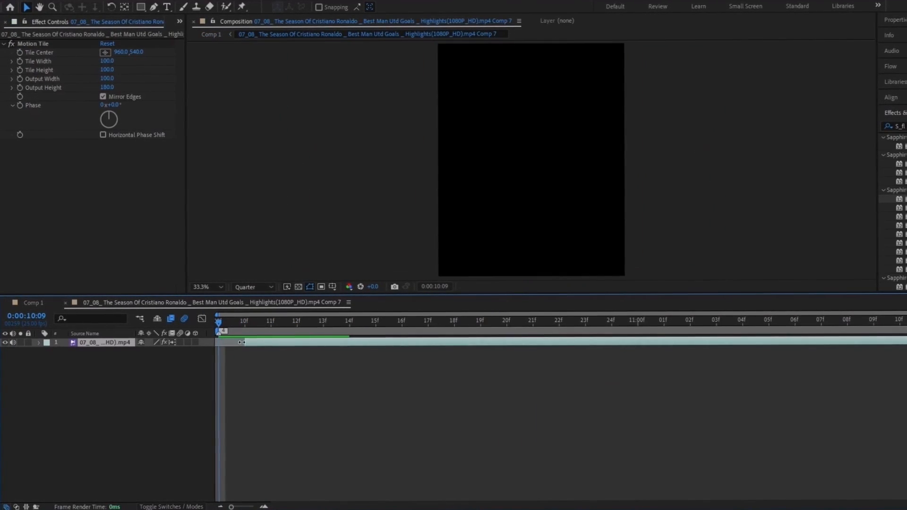
pyautogui.click(66, 302)
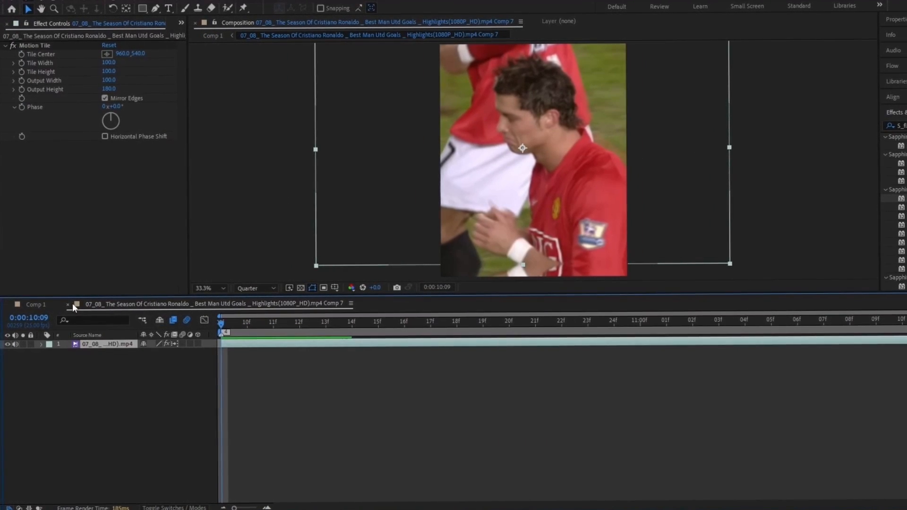
pyautogui.moveTo(501, 327); pyautogui.dragTo(454, 337)
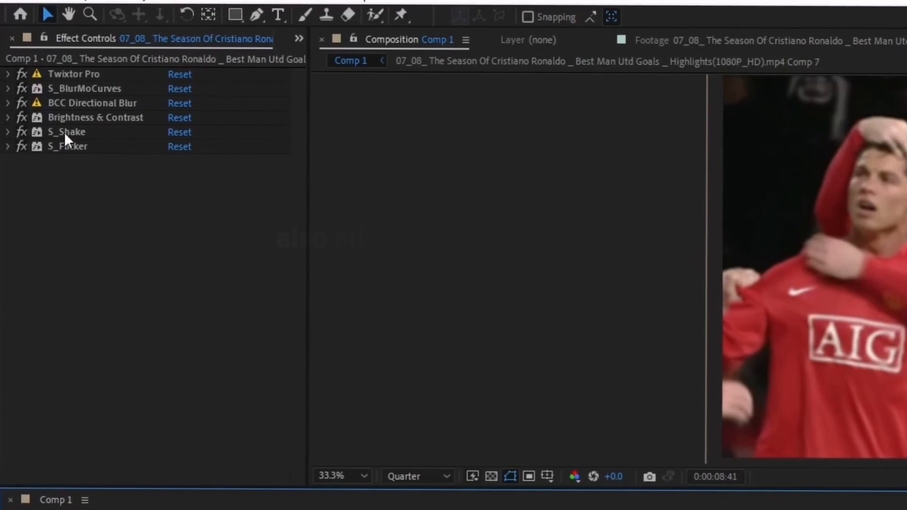
# Copy S_Shake and S_Flicker to Pre-comp 1 with shake amplitude 0.100, tilt 2.00 and flicker amplitude 0.0800
pyautogui.click(64, 133)
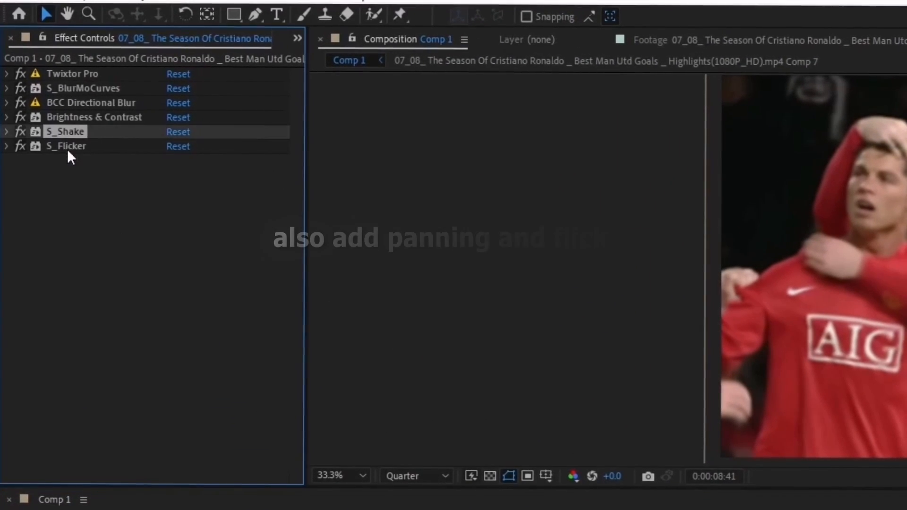
pyautogui.keyDown('shift'); pyautogui.click(67, 147); pyautogui.keyUp('shift')
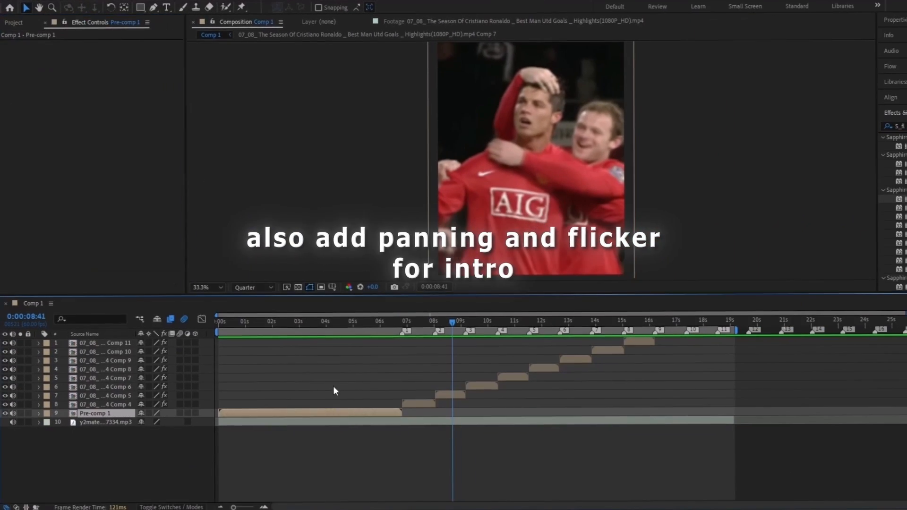
pyautogui.click(340, 323)
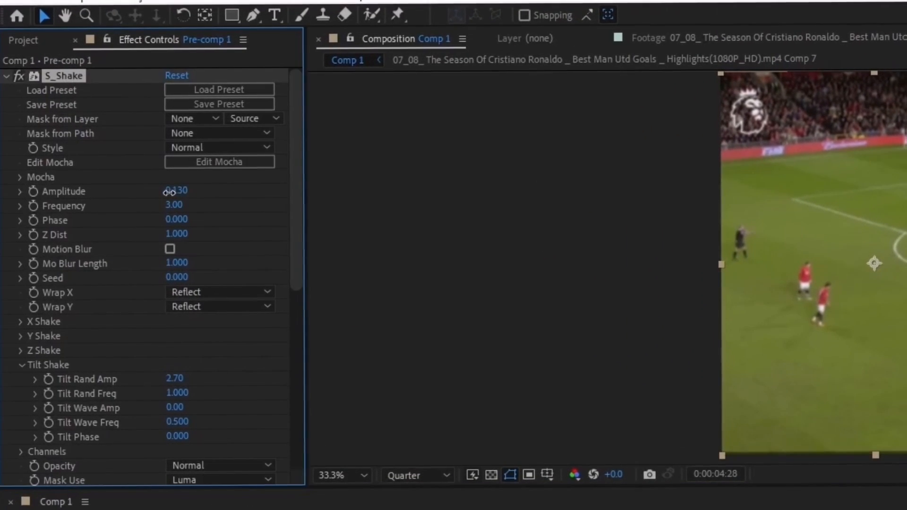
pyautogui.moveTo(169, 192); pyautogui.dragTo(165, 191)
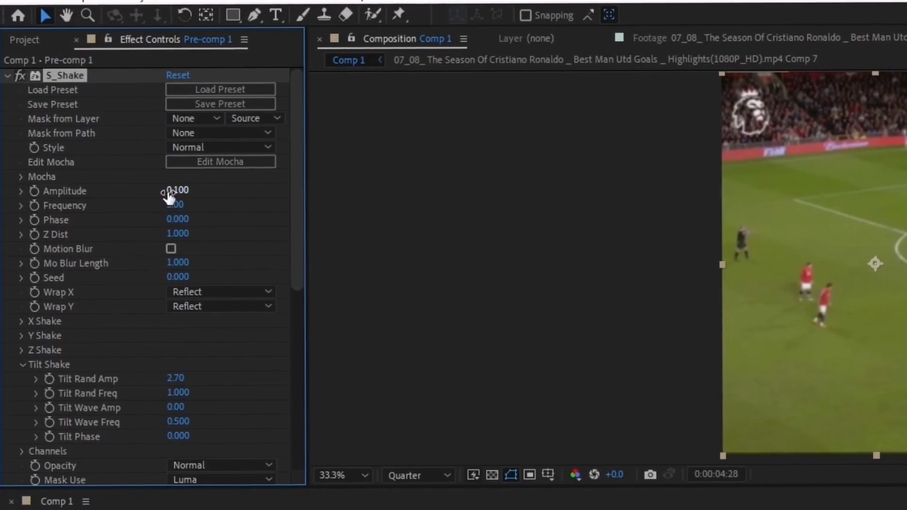
pyautogui.moveTo(173, 379); pyautogui.dragTo(158, 380)
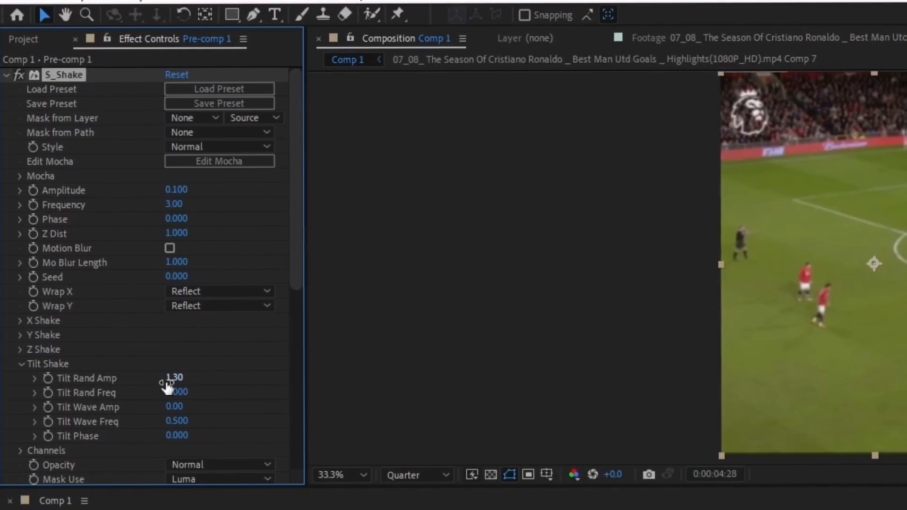
pyautogui.scroll(-3, 167, 377)
pyautogui.scroll(2, 146, 268)
pyautogui.moveTo(176, 165); pyautogui.dragTo(166, 167)
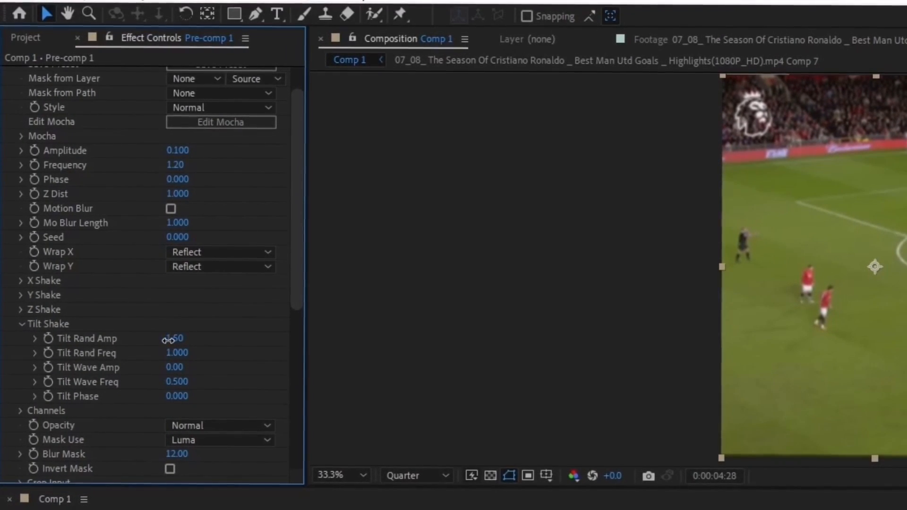
pyautogui.moveTo(167, 340); pyautogui.dragTo(176, 340)
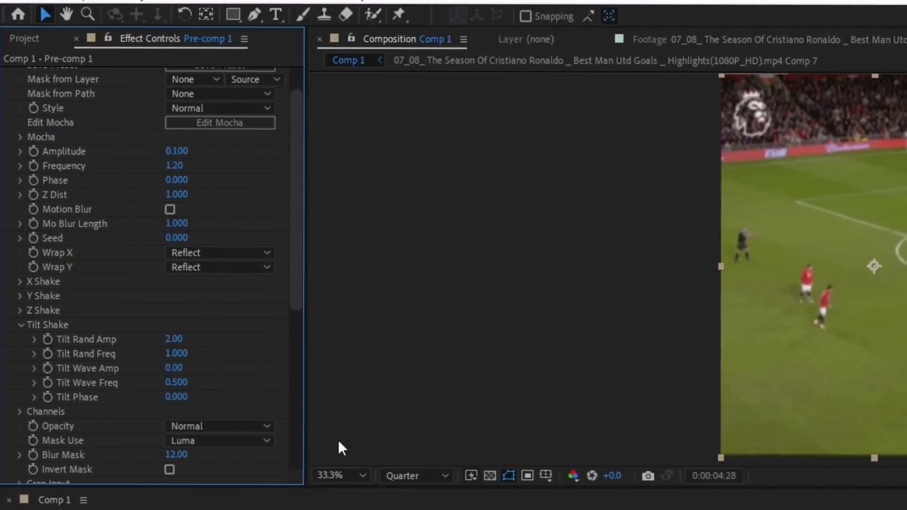
pyautogui.scroll(-12, 75, 320)
pyautogui.moveTo(179, 264); pyautogui.dragTo(165, 263)
# Play the intro from the start and scrub through to about 16 seconds
pyautogui.click(301, 335)
pyautogui.moveTo(246, 329); pyautogui.dragTo(221, 335)
pyautogui.press('space')
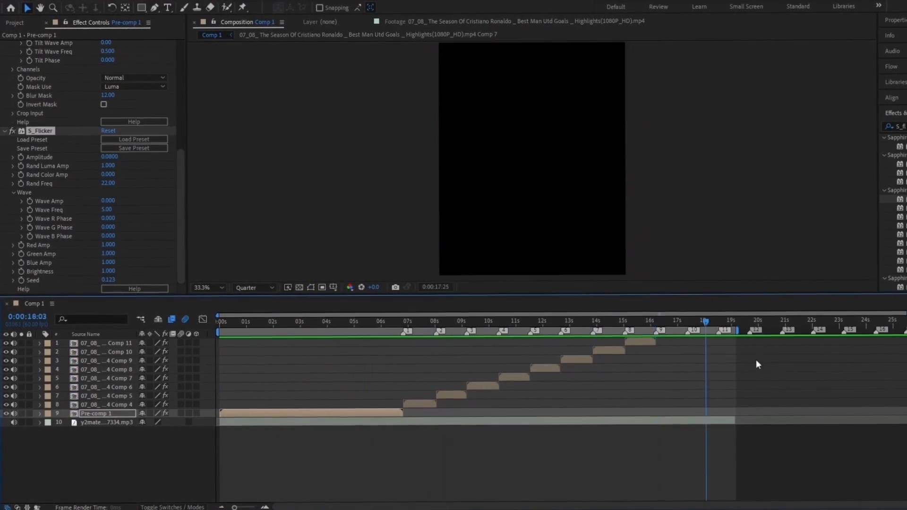
pyautogui.moveTo(756, 360); pyautogui.dragTo(657, 360)
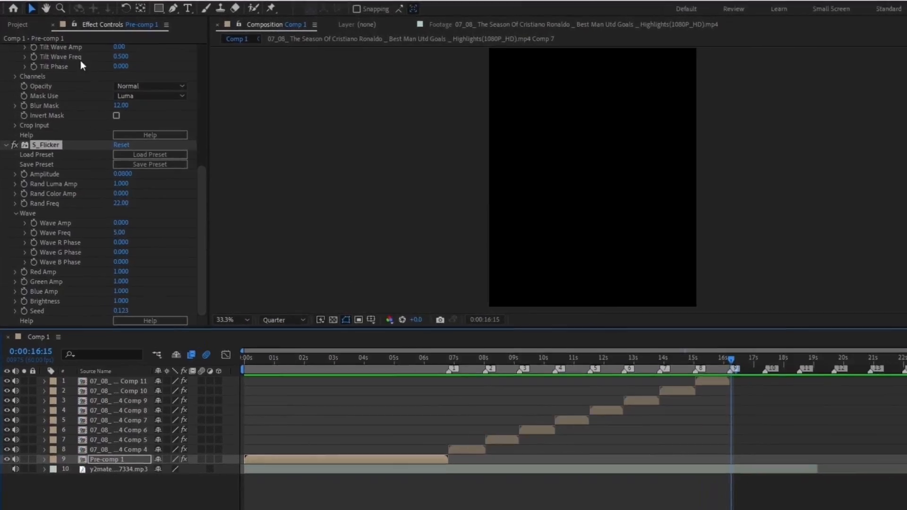
# Add Comp 1 to the Media Encoder queue and start encoding it
pyautogui.click(7, 1)
pyautogui.moveTo(22, 155)
pyautogui.click(347, 258)
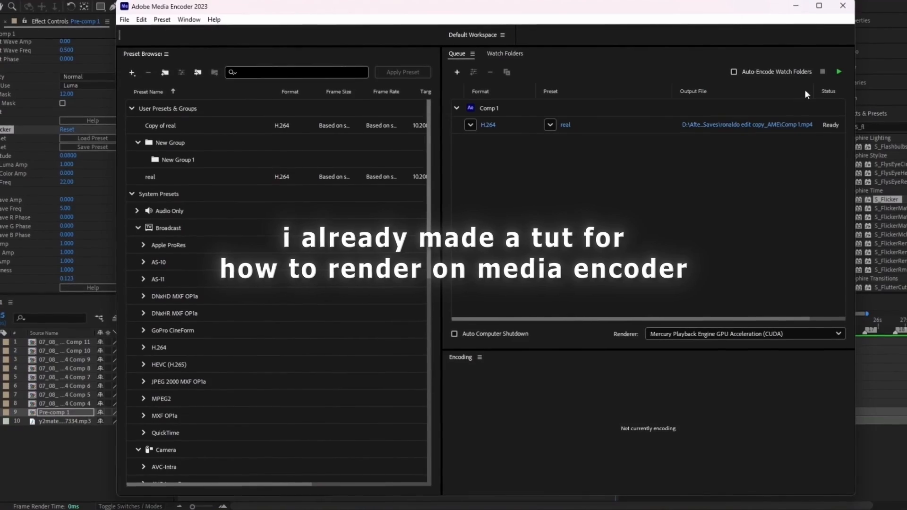
pyautogui.click(839, 72)
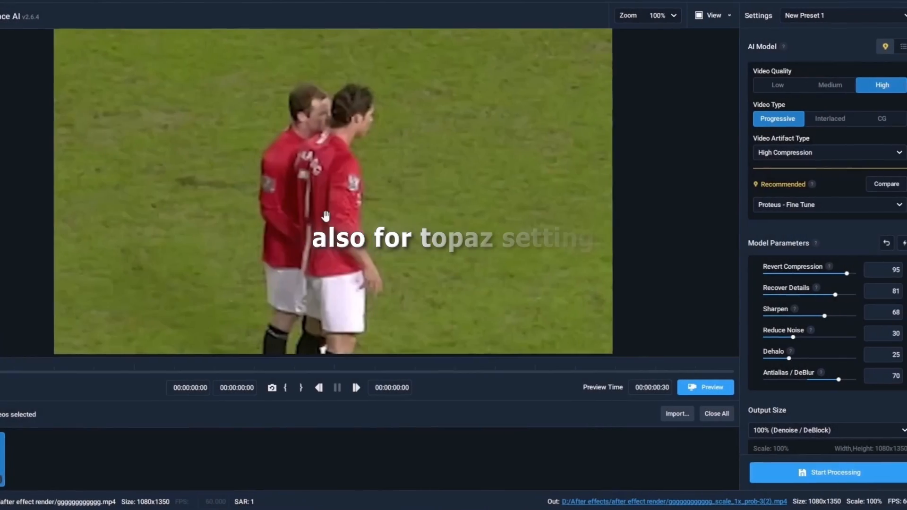
# Keep New Preset 1 (Proteus - Fine Tune, High quality) and start processing the render
pyautogui.scroll(-6, 326, 216)
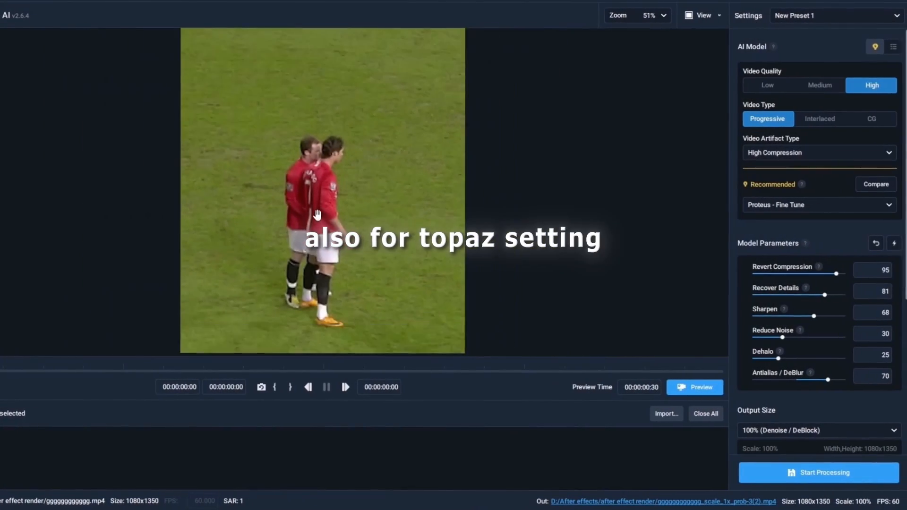
pyautogui.click(803, 16)
pyautogui.click(804, 157)
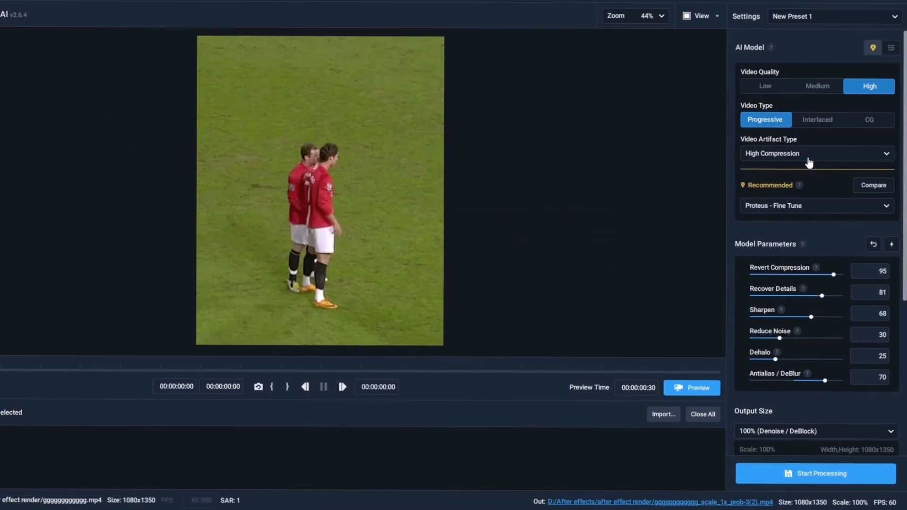
pyautogui.moveTo(905, 289); pyautogui.dragTo(906, 296)
pyautogui.scroll(-5, 790, 359)
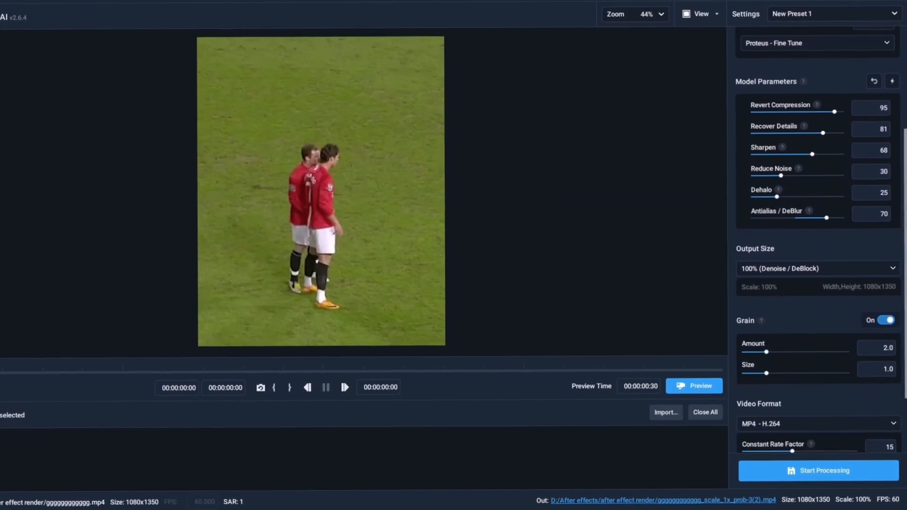
pyautogui.click(795, 472)
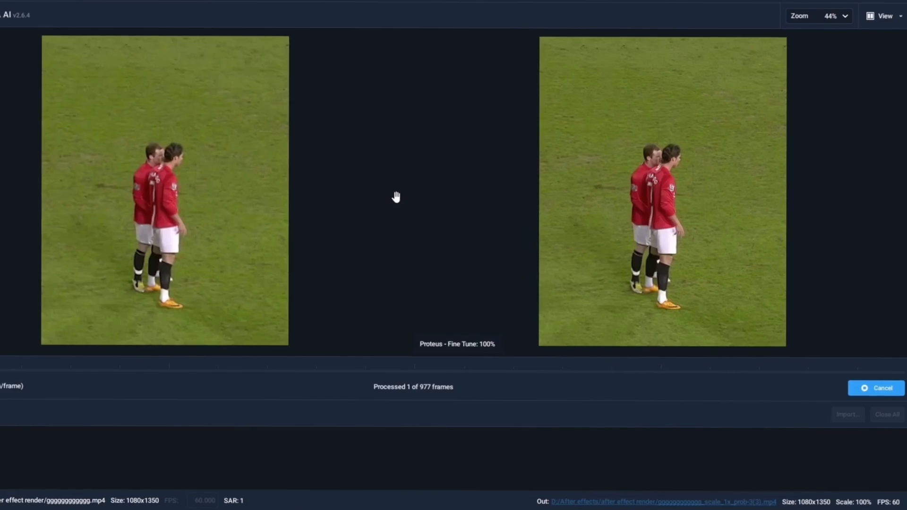
pyautogui.scroll(4, 396, 197)
pyautogui.moveTo(389, 158); pyautogui.dragTo(390, 170)
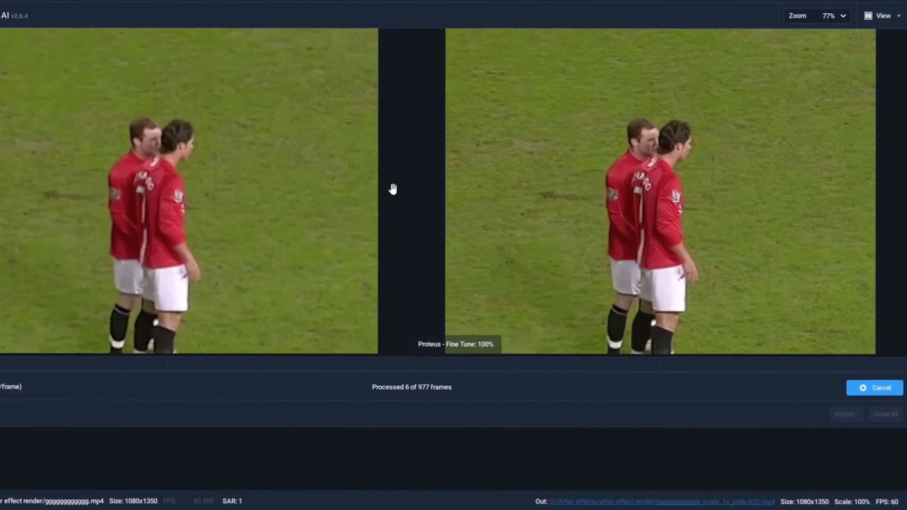
pyautogui.scroll(-3, 393, 189)
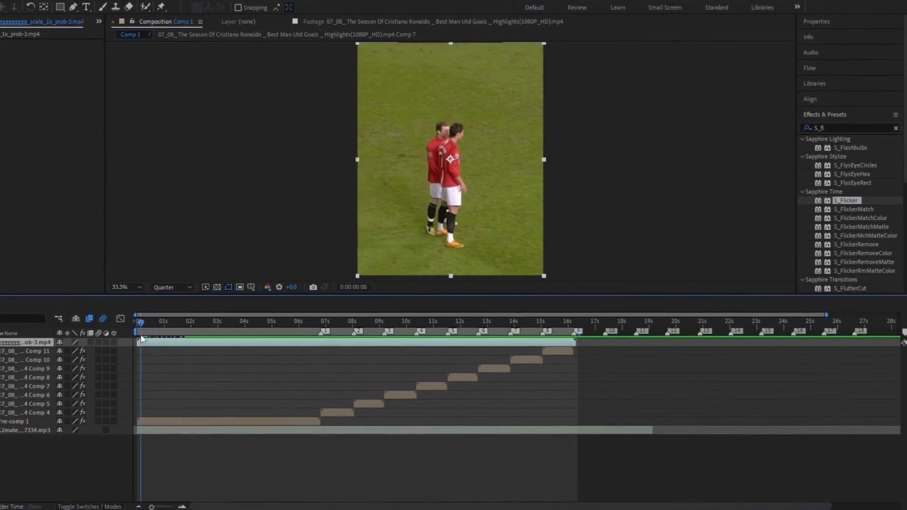
# Search 'hobo', apply the HOBO football cc preset to the edit, preview it, and add a text layer
pyautogui.moveTo(142, 338); pyautogui.dragTo(399, 347)
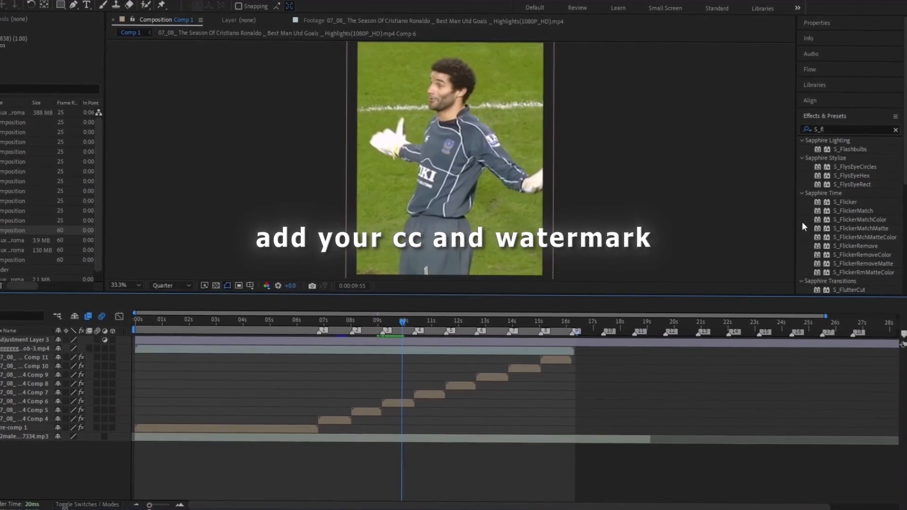
pyautogui.doubleClick(819, 129)
pyautogui.write('hobo')
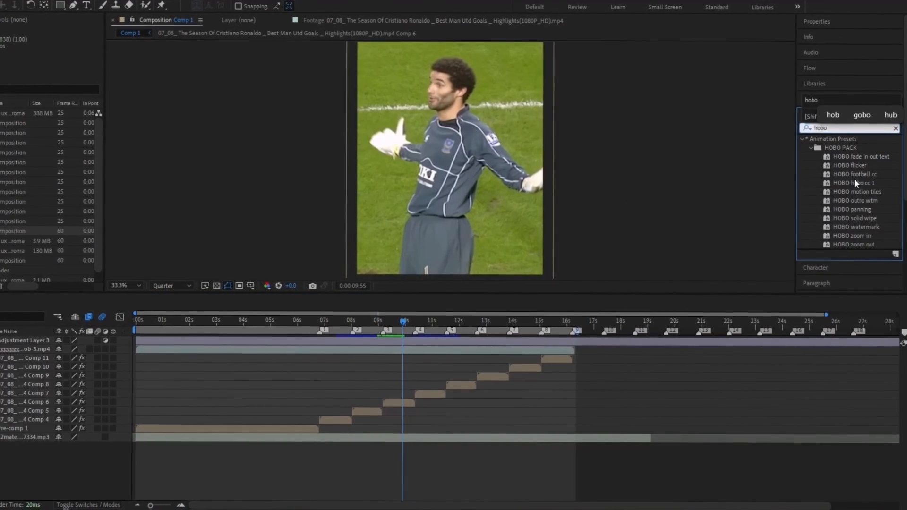
pyautogui.moveTo(853, 175); pyautogui.dragTo(124, 349)
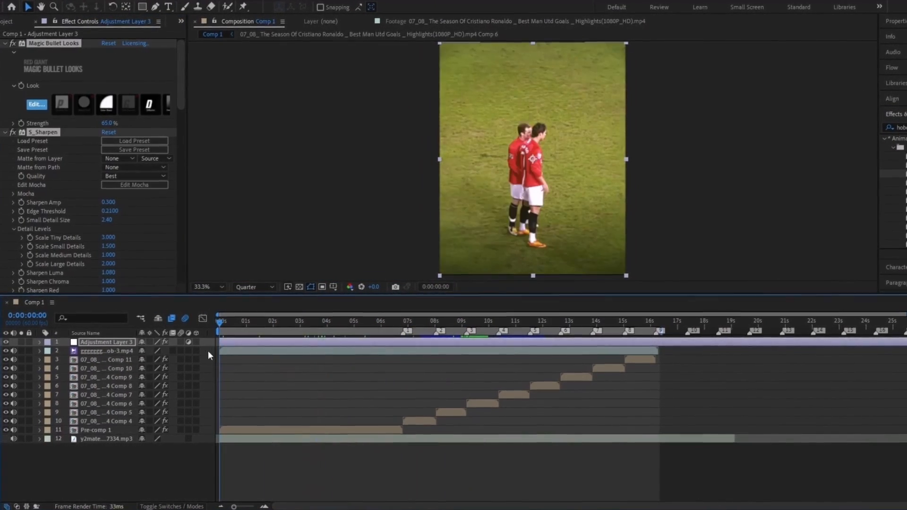
pyautogui.press('space')
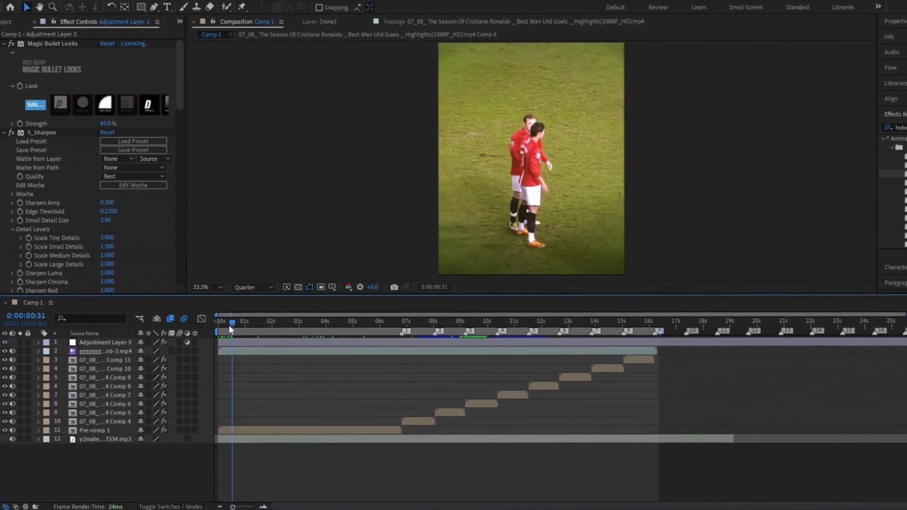
pyautogui.moveTo(230, 326); pyautogui.dragTo(212, 328)
pyautogui.doubleClick(170, 7)
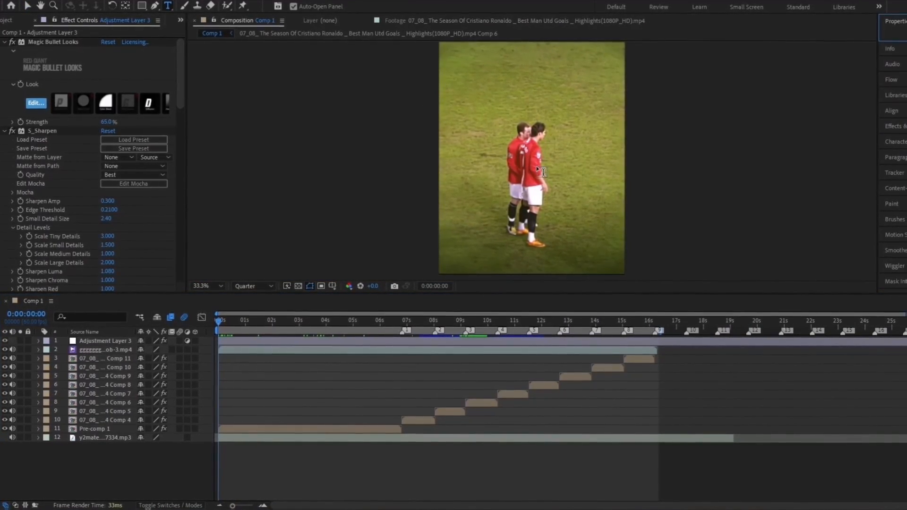
# Apply the HOBO watermark preset, split it at 3 s and 16 s, and delete the middle piece
pyautogui.click(847, 116)
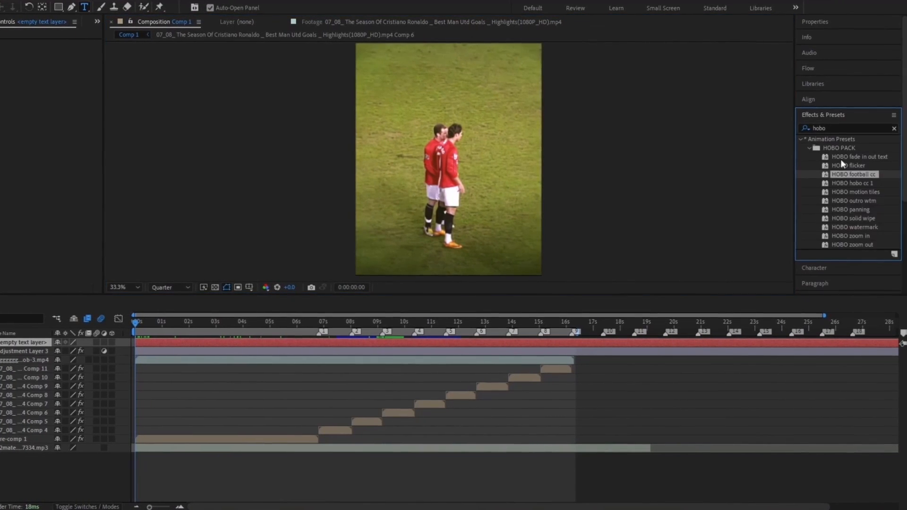
pyautogui.moveTo(856, 228); pyautogui.dragTo(243, 342)
pyautogui.press('v')
pyautogui.press('u')
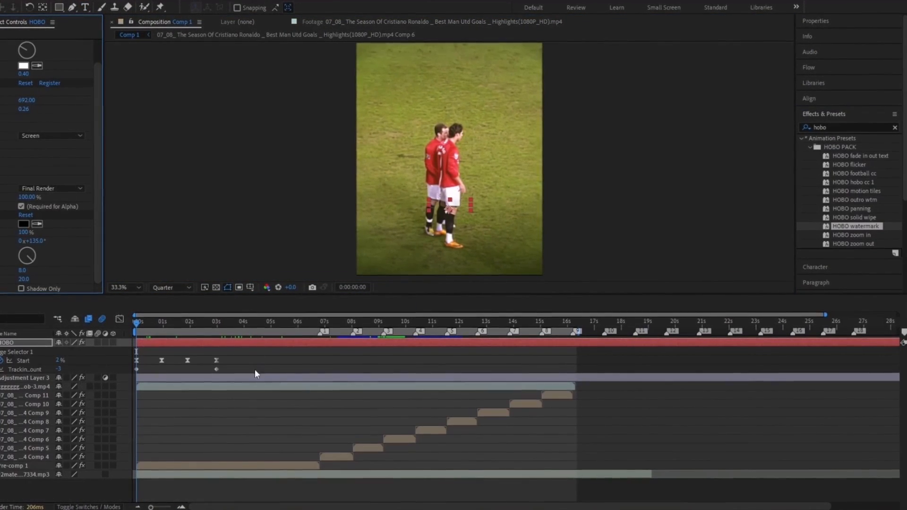
pyautogui.click(217, 324)
pyautogui.hotkey('ctrl', 'shift', 'd')
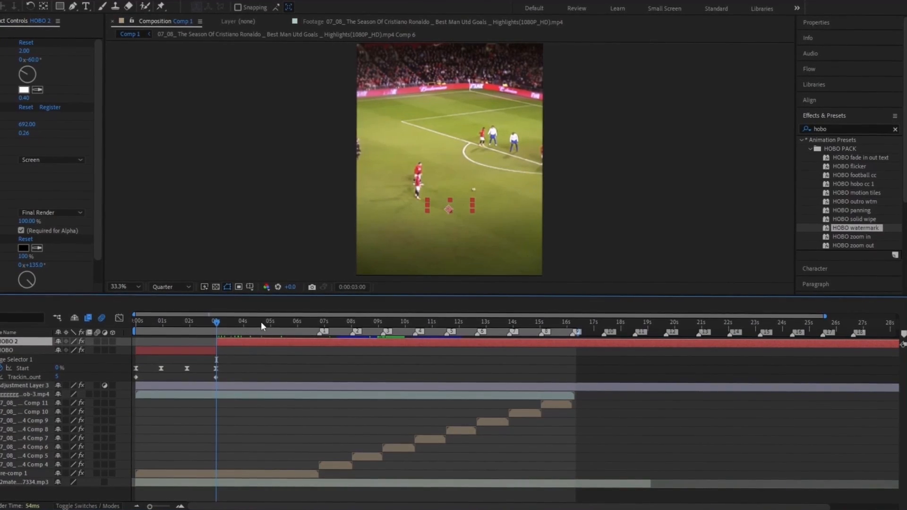
pyautogui.moveTo(261, 321); pyautogui.dragTo(571, 321)
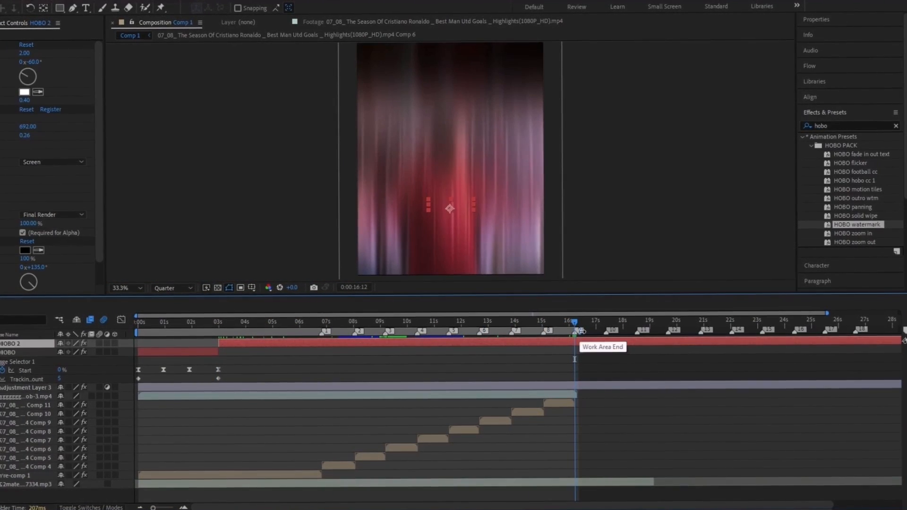
pyautogui.hotkey('ctrl', 'shift', 'd')
pyautogui.click(557, 350)
pyautogui.press('Delete')
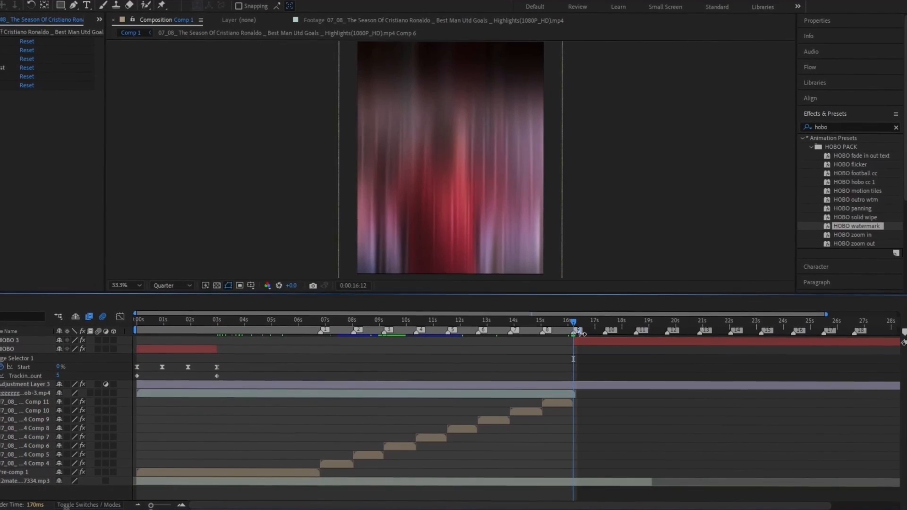
# Apply the HOBO outro wtm preset to the HOBO 3 layer and trim it to end at 19 s
pyautogui.moveTo(582, 334); pyautogui.dragTo(653, 332)
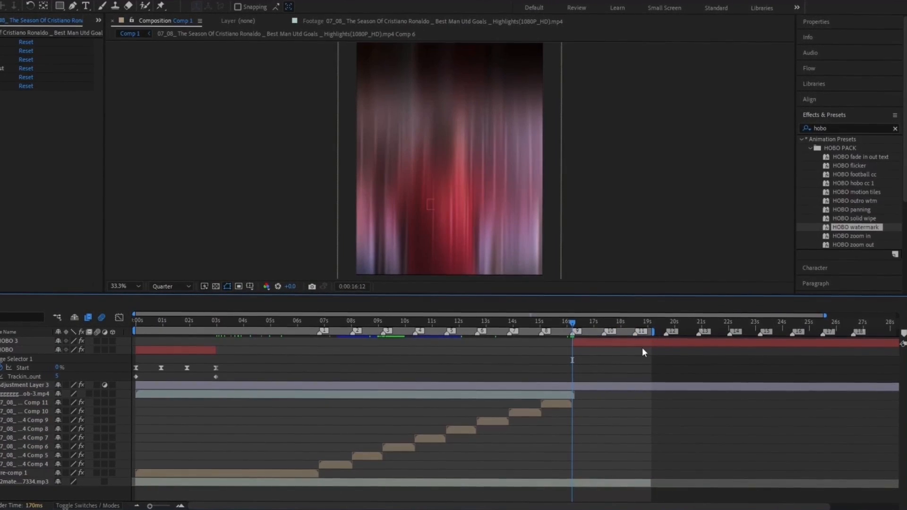
pyautogui.click(642, 347)
pyautogui.moveTo(852, 198); pyautogui.dragTo(623, 346)
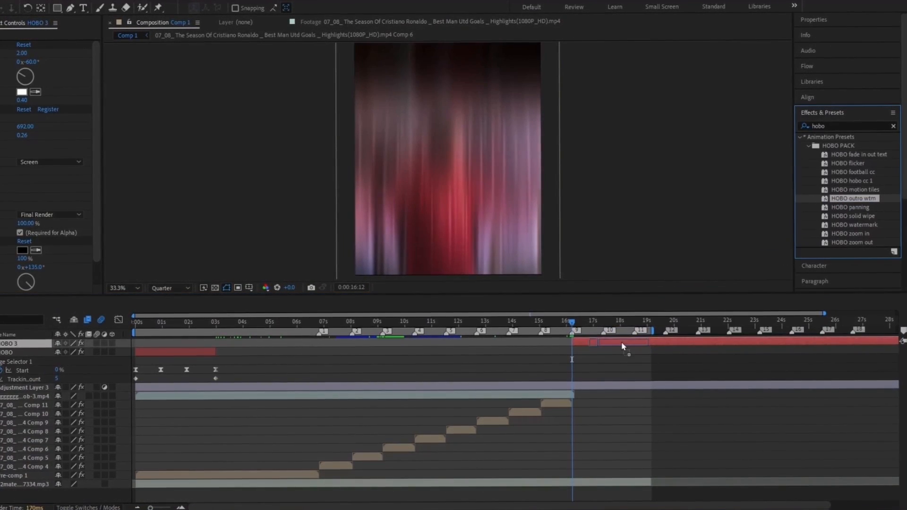
pyautogui.moveTo(573, 322); pyautogui.dragTo(619, 323)
pyautogui.click(823, 112)
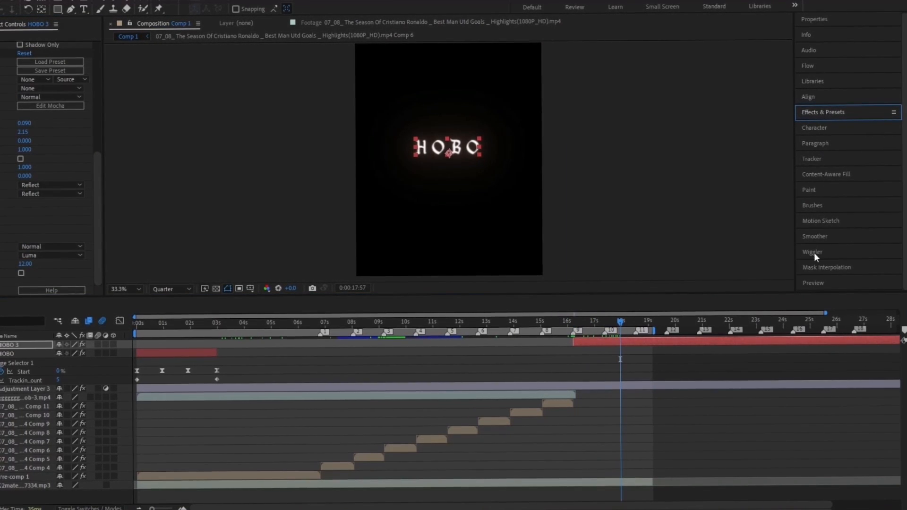
pyautogui.click(808, 96)
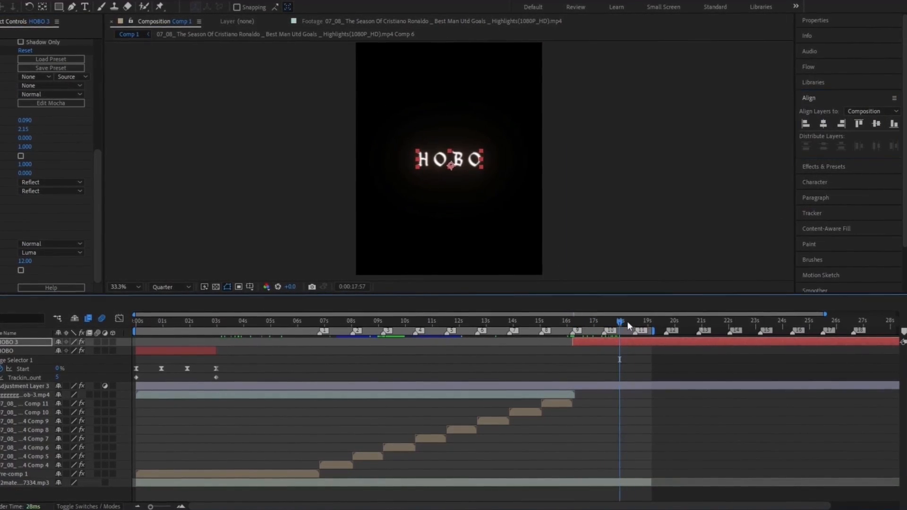
pyautogui.moveTo(628, 324); pyautogui.dragTo(651, 326)
pyautogui.hotkey('alt', ']')
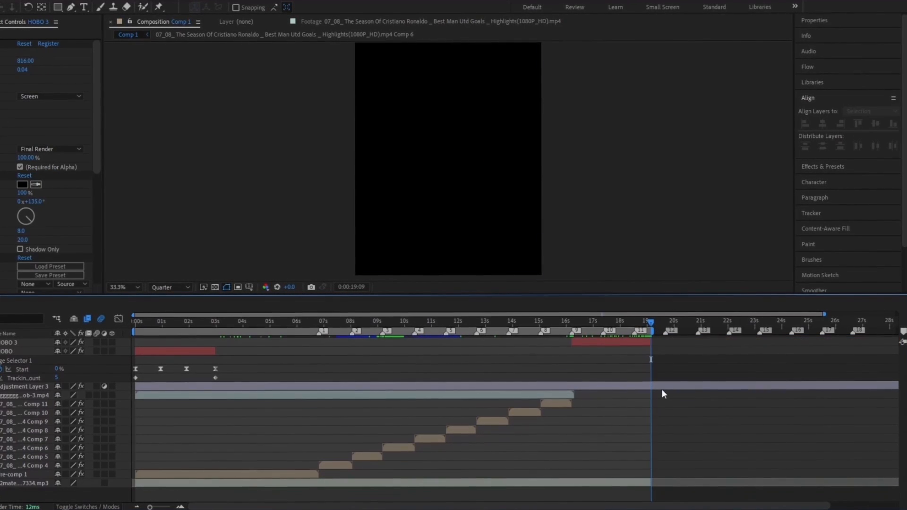
# Set the Deep Glow tint colour on the HOBO outro to red (FA2F2F)
pyautogui.moveTo(602, 319); pyautogui.dragTo(584, 322)
pyautogui.click(21, 131)
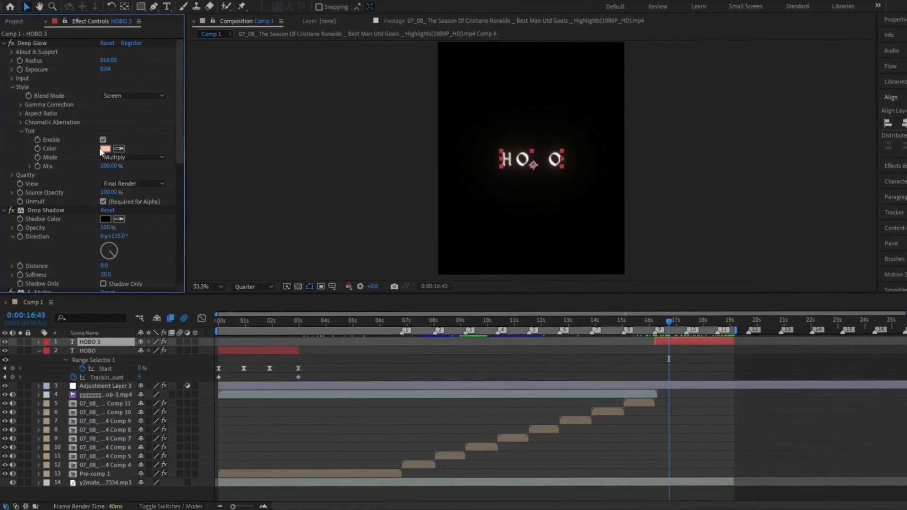
pyautogui.click(105, 149)
pyautogui.click(567, 348)
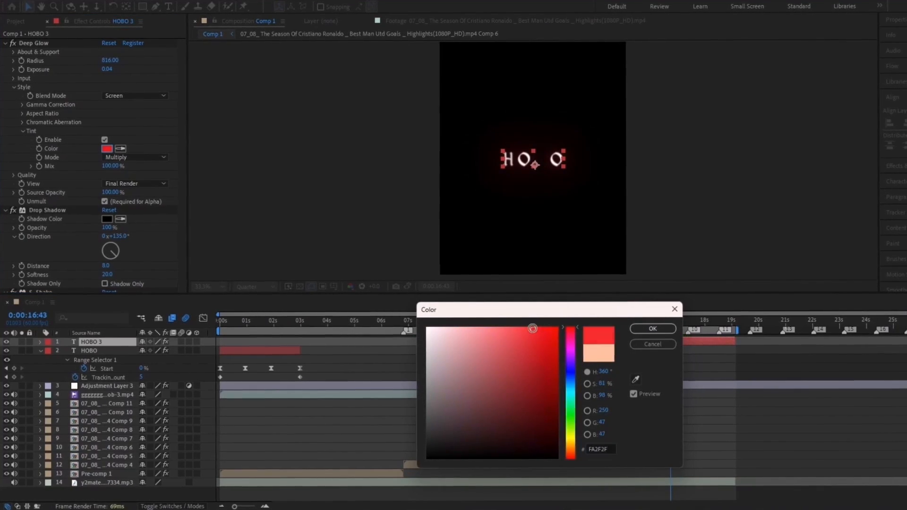
pyautogui.click(651, 328)
pyautogui.moveTo(670, 322); pyautogui.dragTo(703, 325)
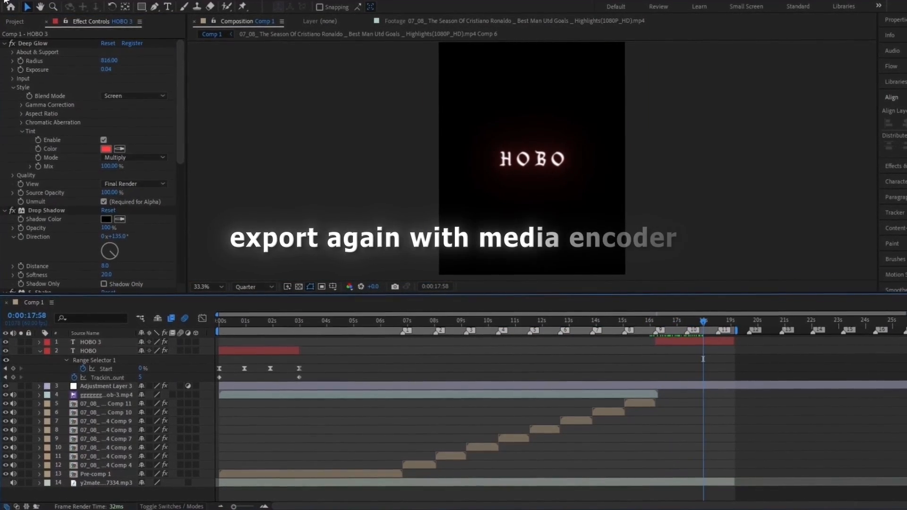
# Add Comp 1 to the Adobe Media Encoder queue and start encoding
pyautogui.click(8, 0)
pyautogui.moveTo(17, 151)
pyautogui.click(218, 153)
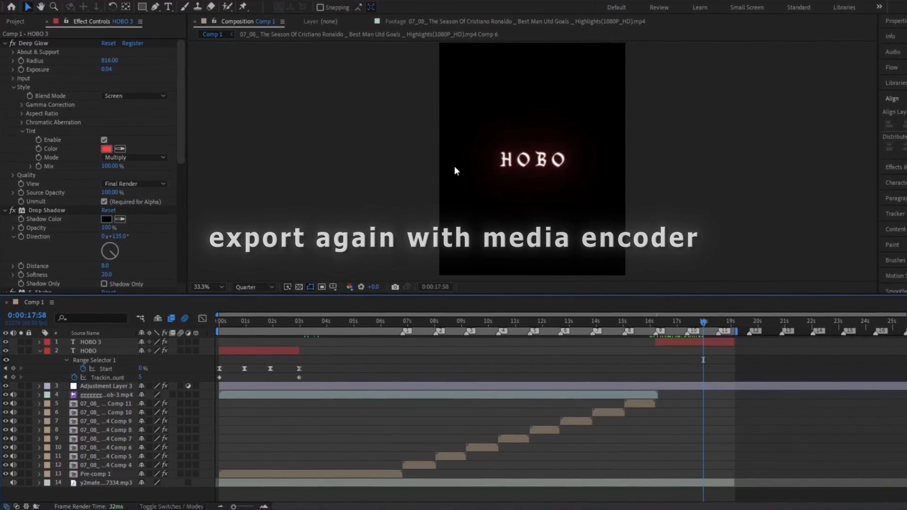
pyautogui.click(842, 72)
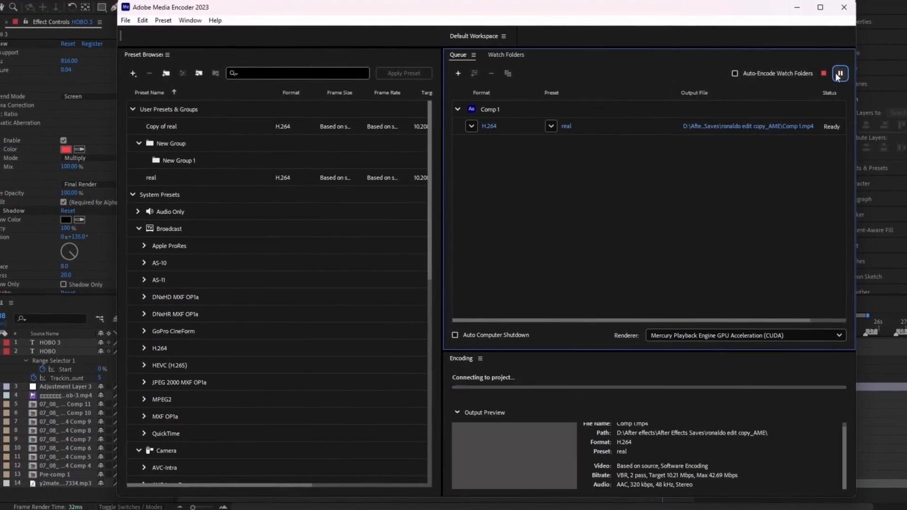